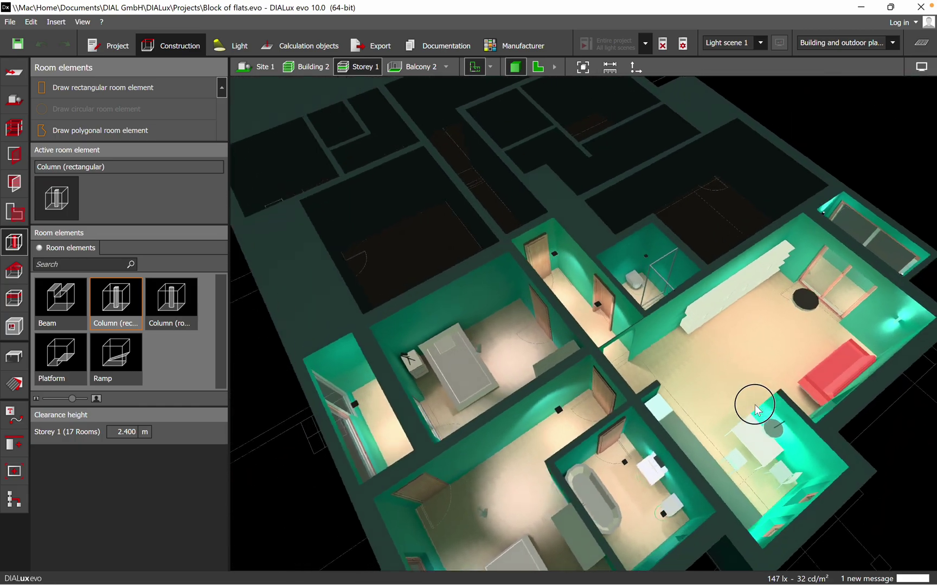
# Show Storey 1 in the floor plan view, focused on the two mirrored bathrooms and adjoining unbuilt rooms
pyautogui.moveTo(752, 348); pyautogui.dragTo(713, 314, button='middle')
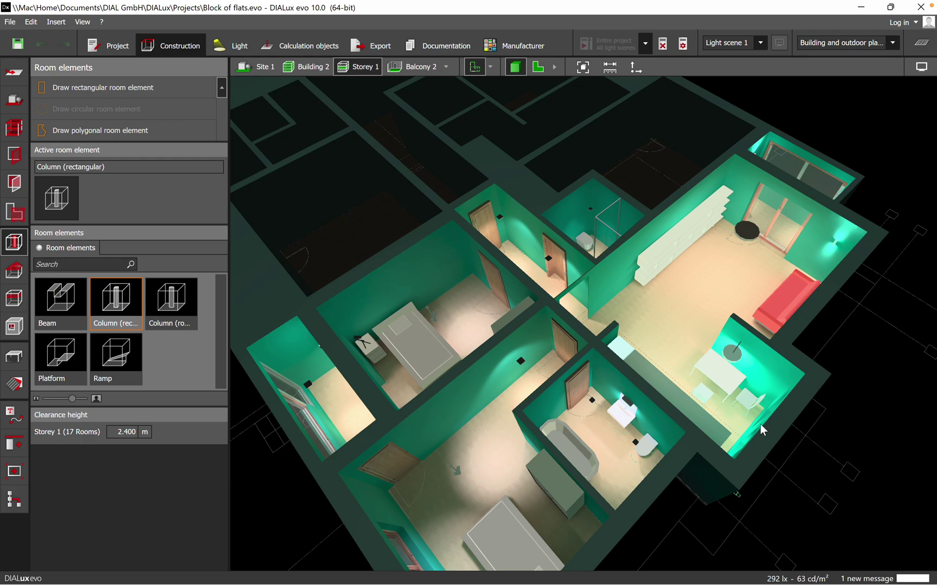
pyautogui.click(538, 66)
pyautogui.scroll(3, 447, 312)
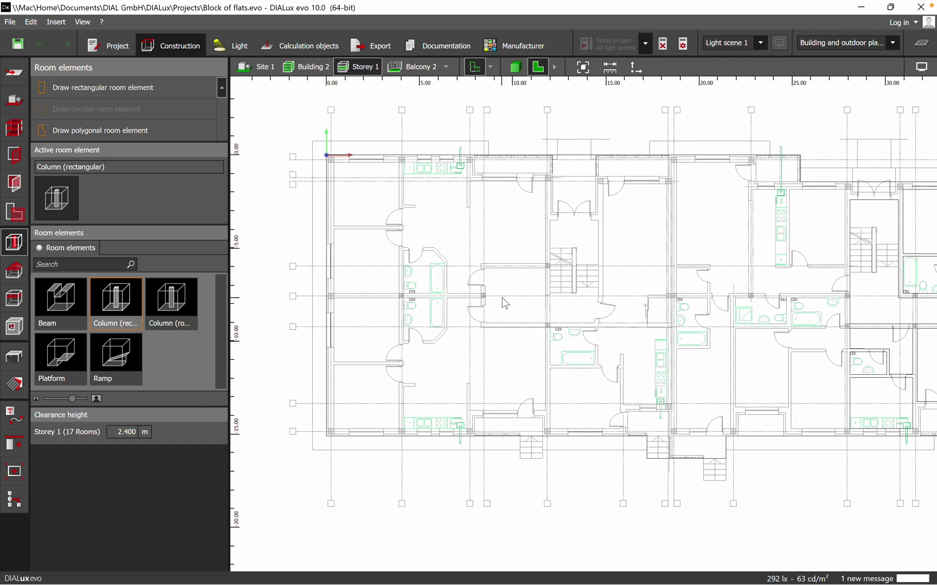
pyautogui.scroll(1, 433, 287)
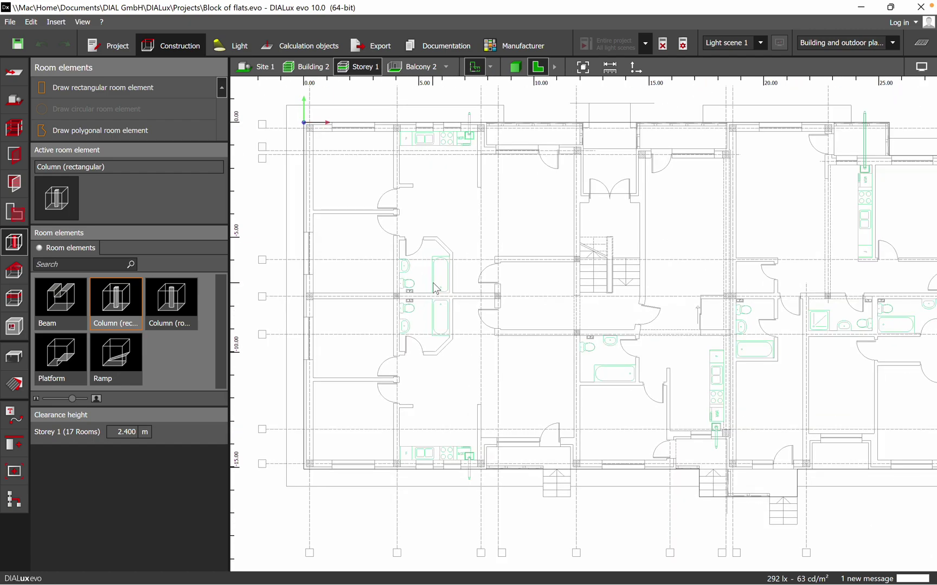
pyautogui.scroll(1, 384, 343)
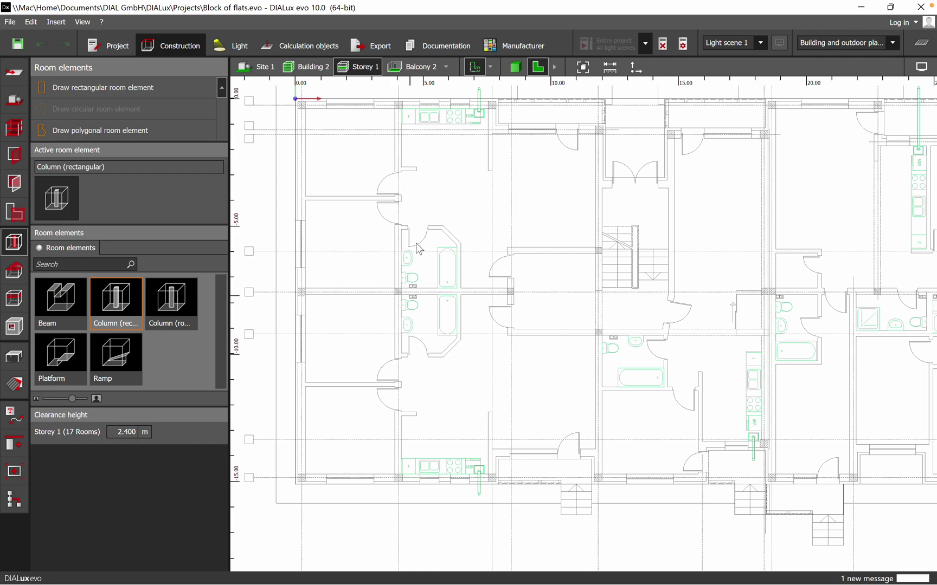
pyautogui.scroll(1, 288, 254)
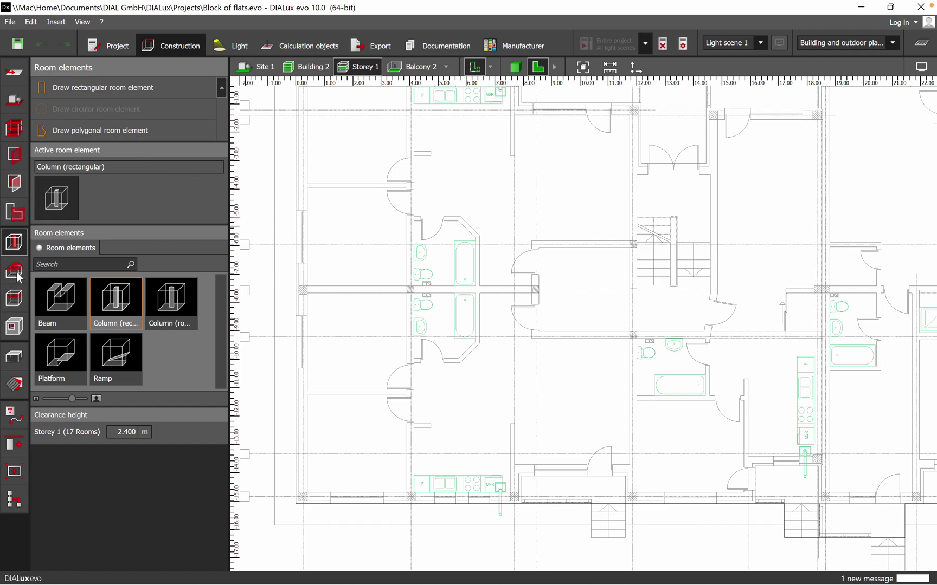
# Open the storey and building construction tools for Storey 1
pyautogui.click(15, 212)
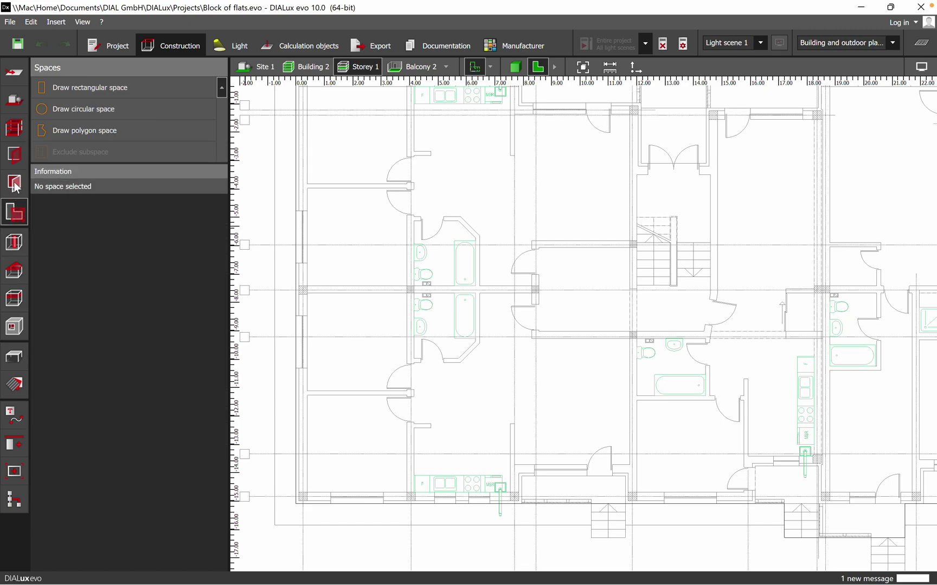
pyautogui.click(14, 104)
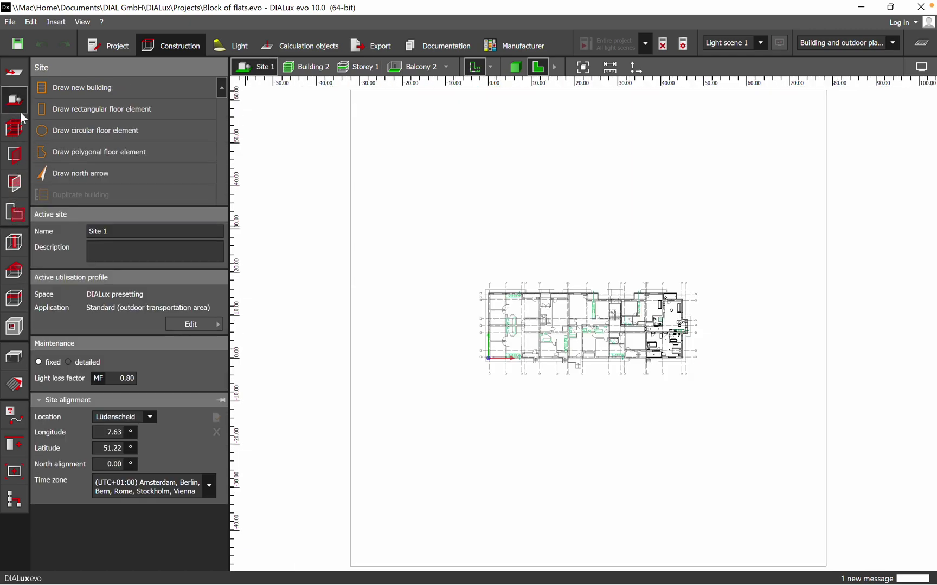
pyautogui.click(12, 131)
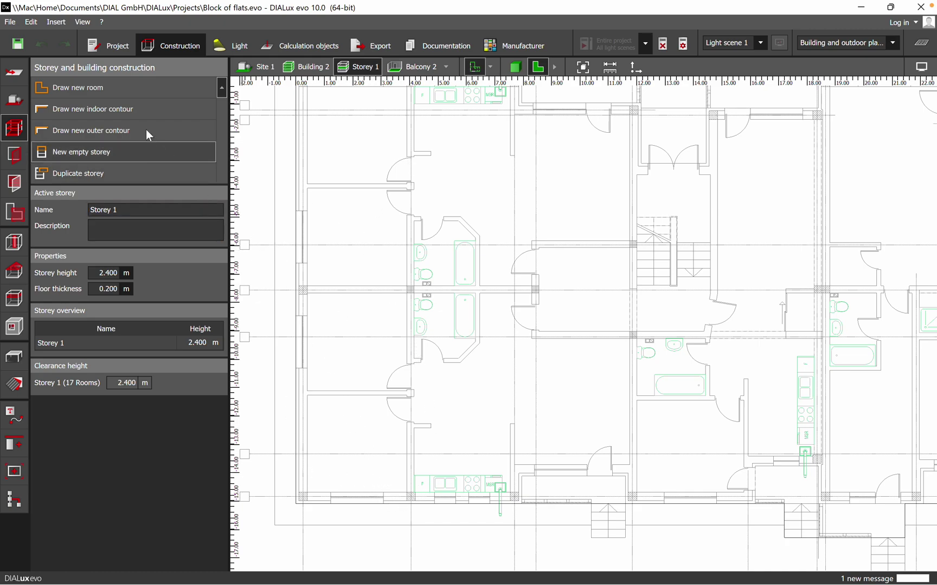
pyautogui.click(113, 92)
pyautogui.scroll(5, 309, 196)
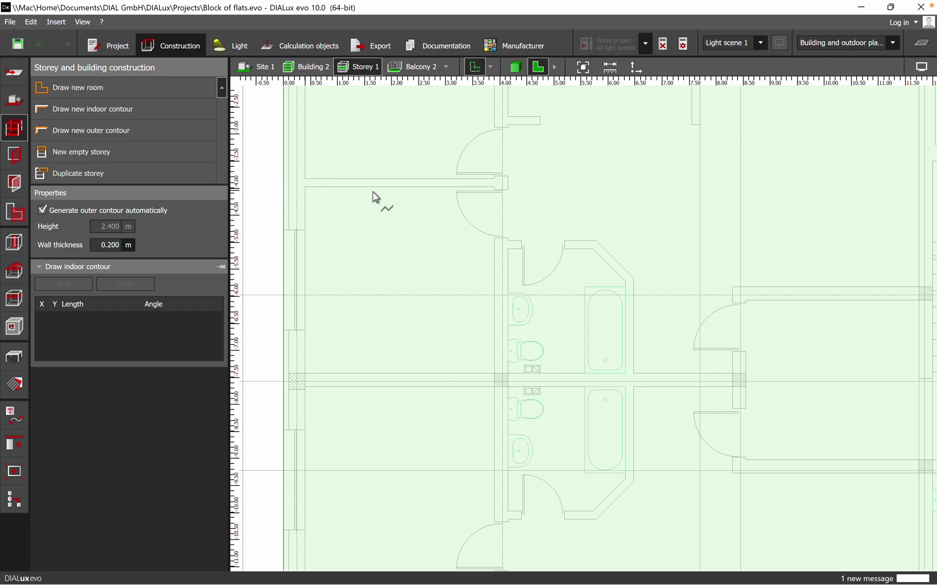
pyautogui.click(306, 183)
pyautogui.scroll(5, 507, 197)
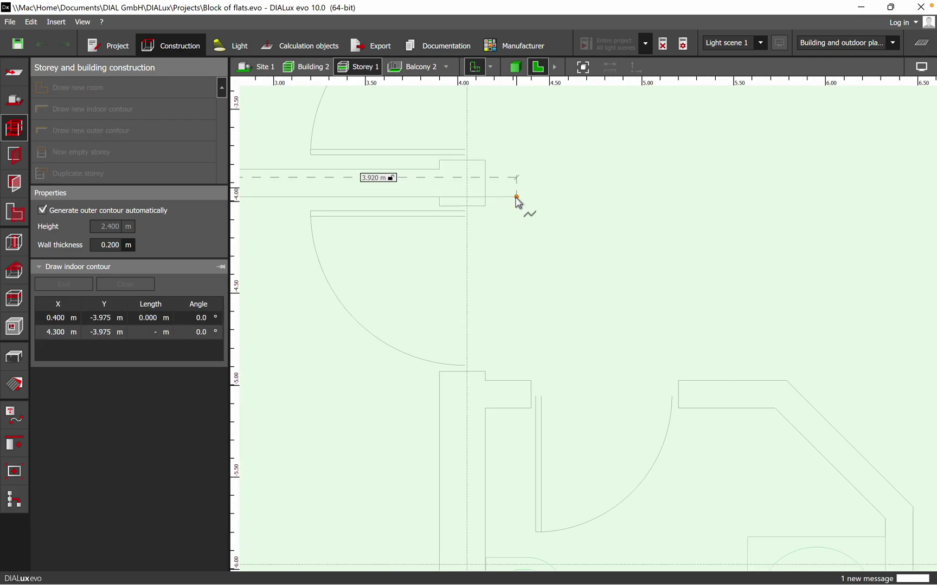
pyautogui.click(439, 197)
pyautogui.scroll(-10, 423, 198)
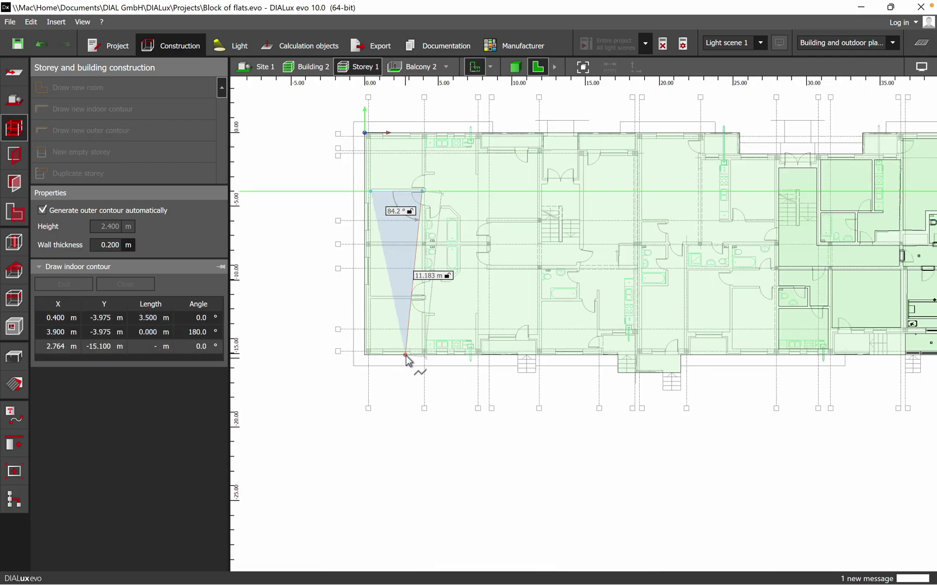
pyautogui.scroll(8, 407, 359)
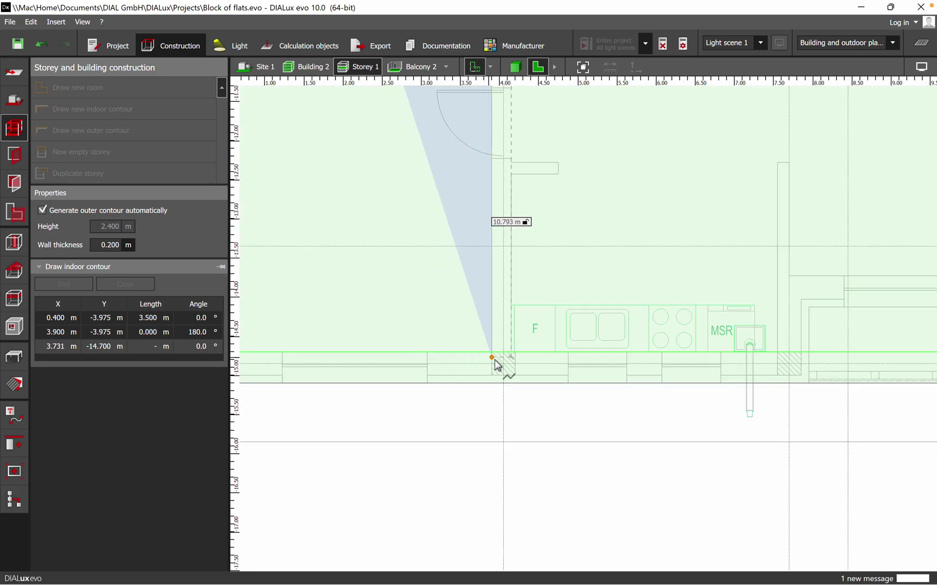
pyautogui.click(492, 356)
pyautogui.scroll(-3, 493, 355)
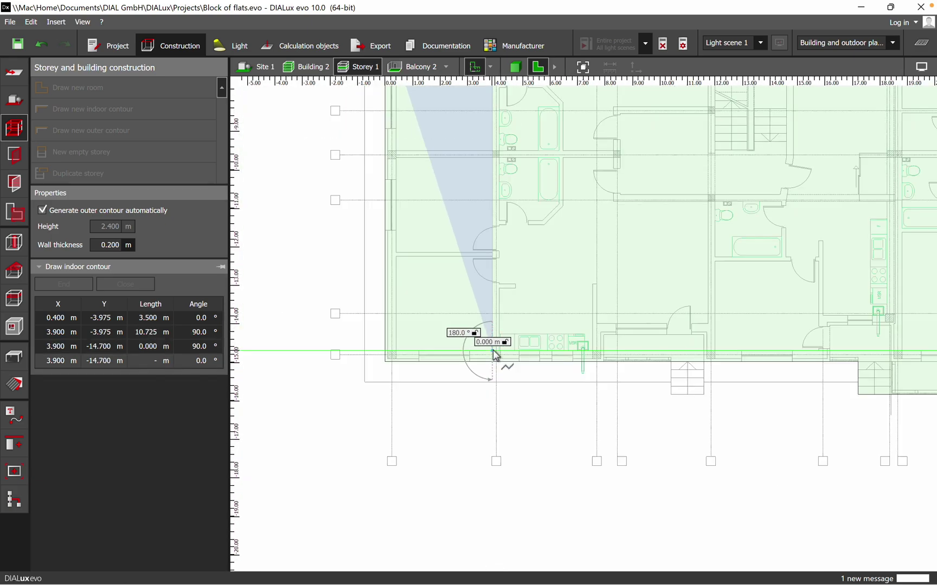
pyautogui.scroll(3, 401, 354)
pyautogui.click(369, 352)
pyautogui.scroll(-3, 347, 342)
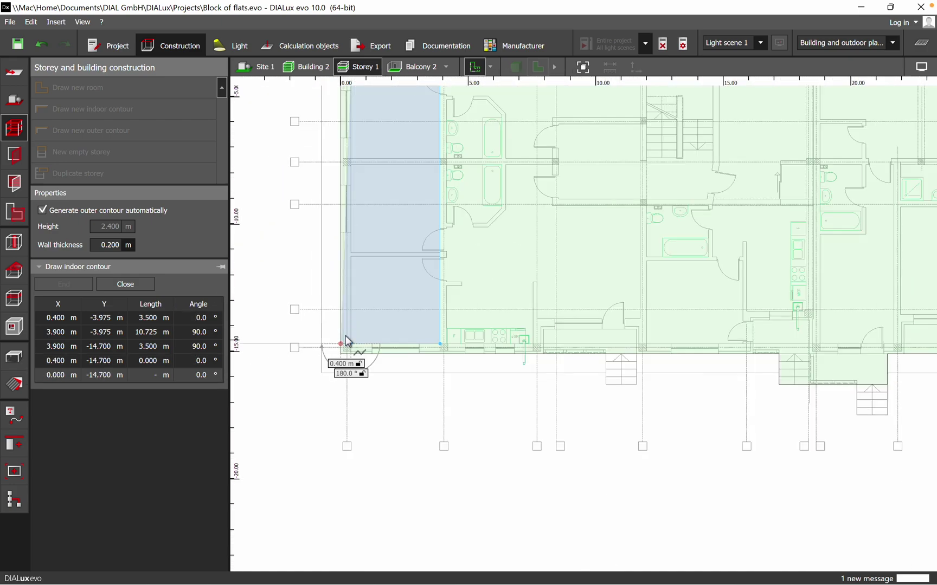
pyautogui.scroll(-3, 347, 341)
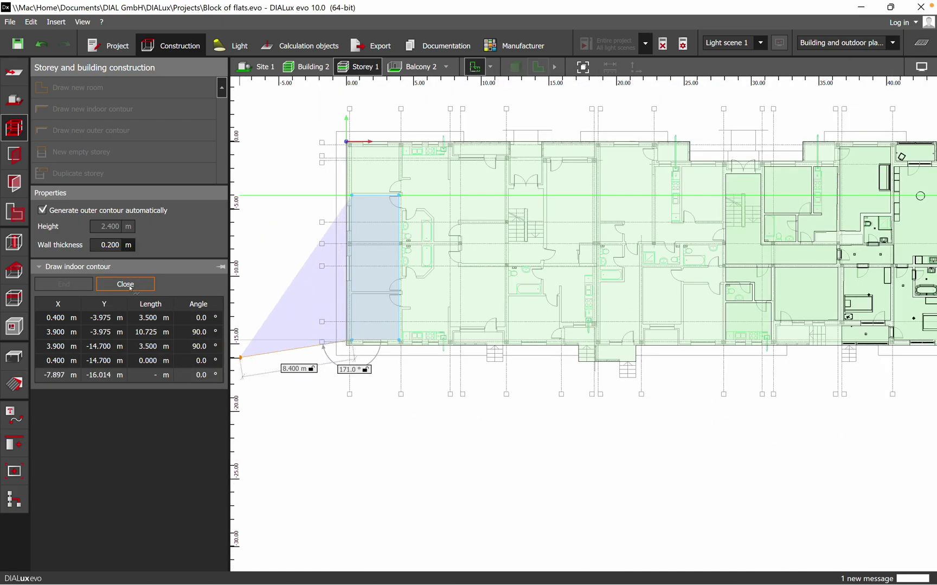
pyautogui.click(381, 296)
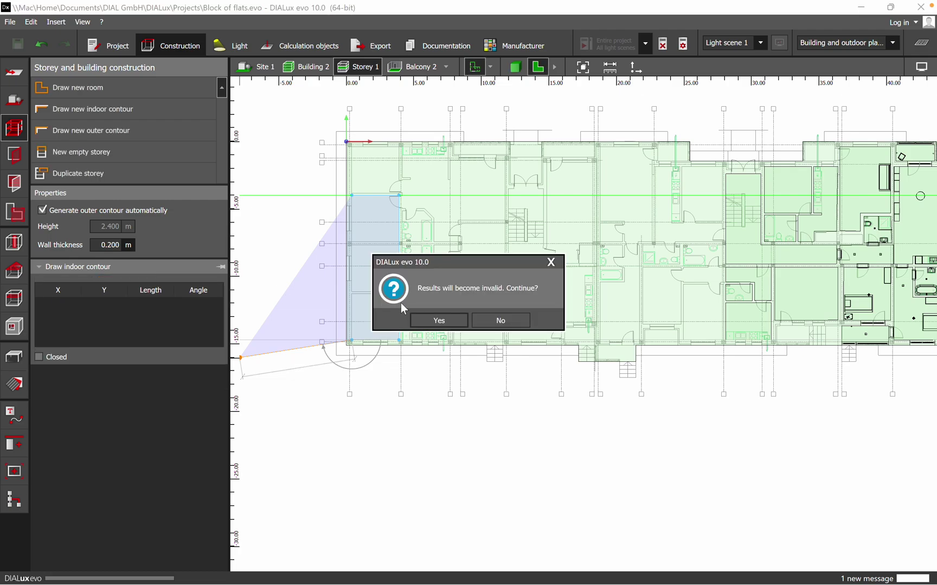
pyautogui.click(510, 321)
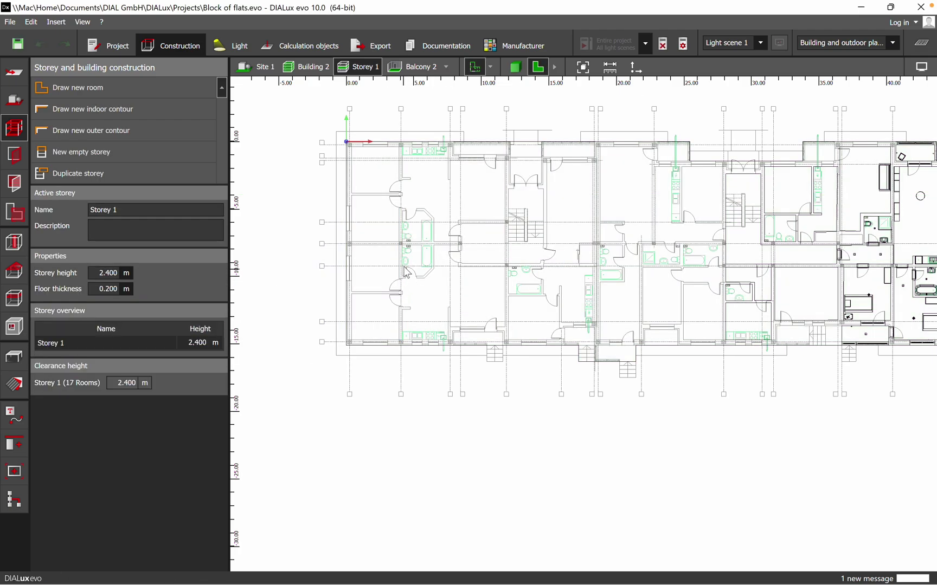
# Examine the solid, still unbuilt part of Storey 1 in the 3D view
pyautogui.scroll(3, 390, 248)
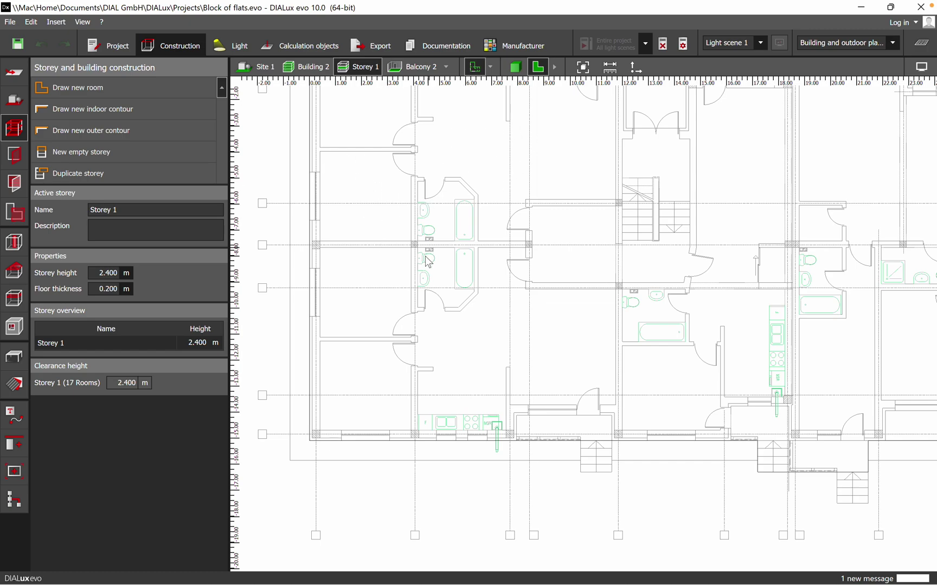
pyautogui.scroll(-3, 428, 262)
pyautogui.click(515, 67)
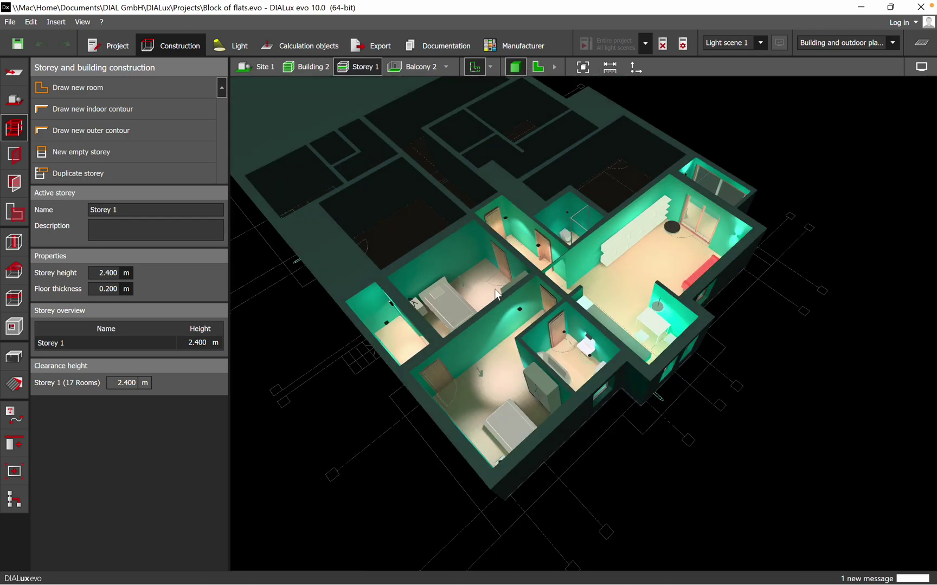
pyautogui.scroll(-3, 495, 290)
pyautogui.moveTo(438, 252); pyautogui.dragTo(464, 222, button='right')
pyautogui.moveTo(463, 221); pyautogui.dragTo(780, 252, button='middle')
pyautogui.scroll(1, 704, 234)
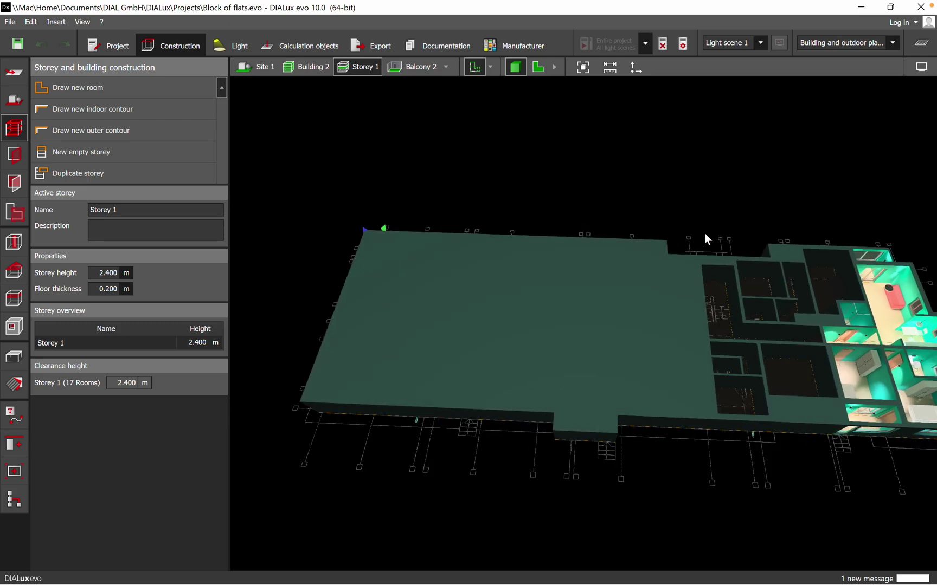
# Draw a 3.500 m by 10.725 m room from (0.400, -3.975) to (3.900, -14.700) on the floor plan, accepting invalidation of the results
pyautogui.click(535, 66)
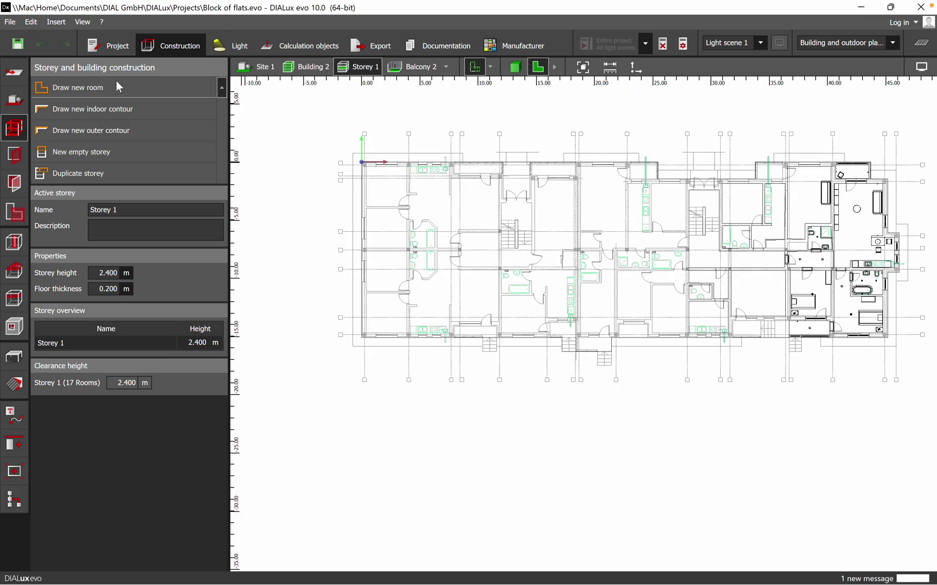
pyautogui.click(109, 88)
pyautogui.scroll(8, 377, 203)
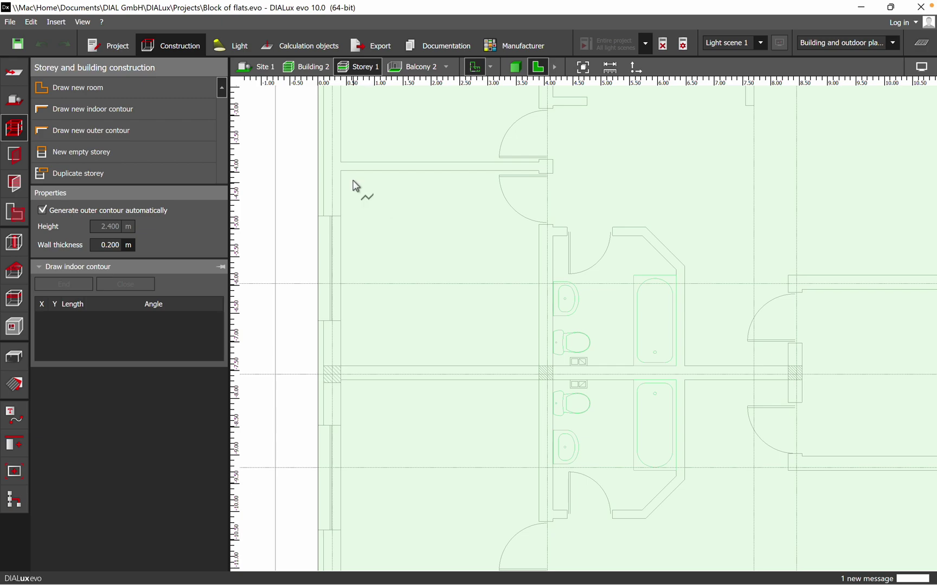
pyautogui.click(343, 165)
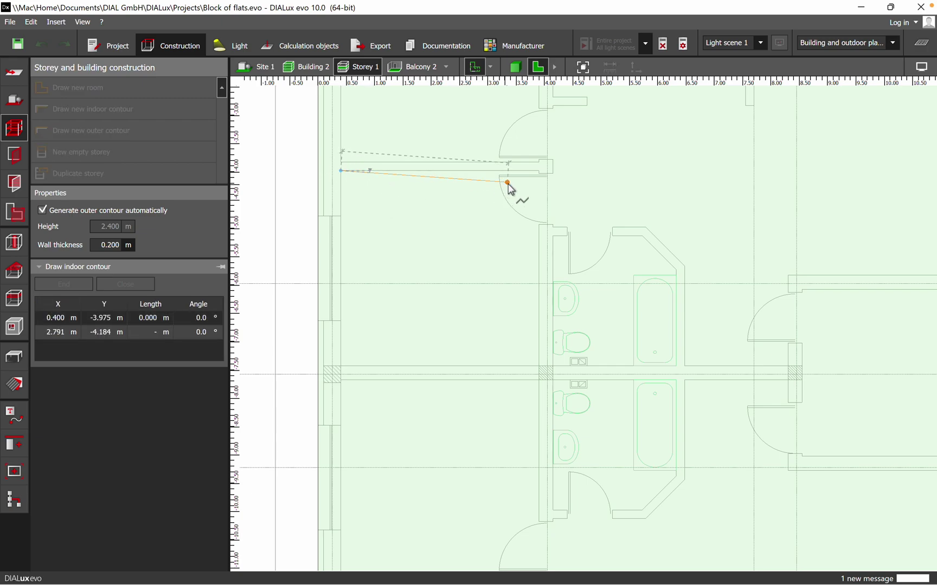
pyautogui.click(537, 175)
pyautogui.scroll(-3, 460, 181)
pyautogui.scroll(5, 466, 374)
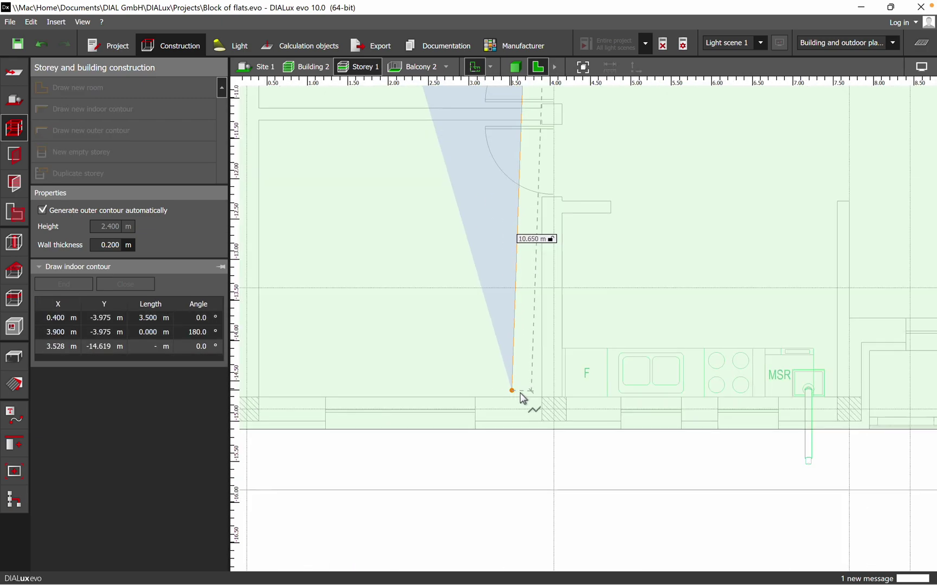
pyautogui.click(537, 398)
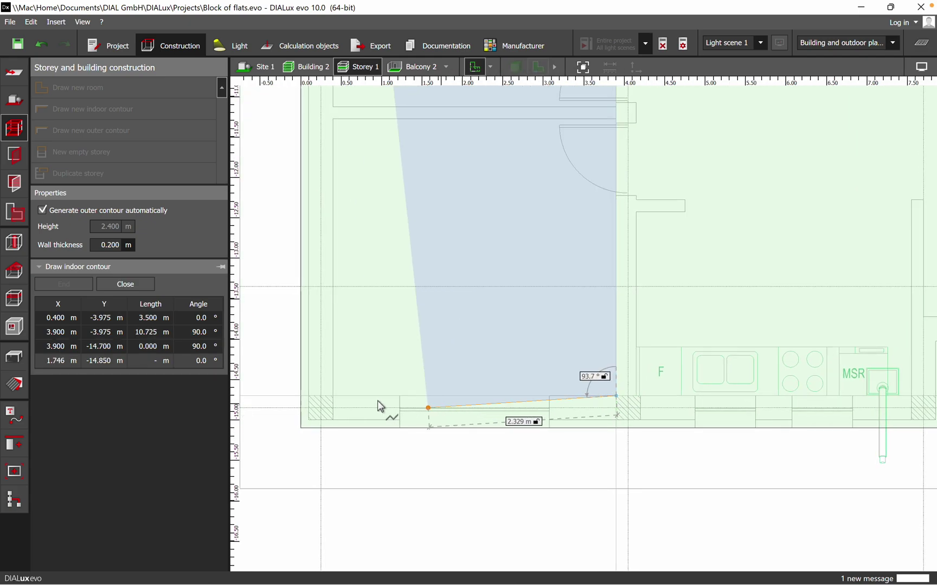
pyautogui.click(333, 396)
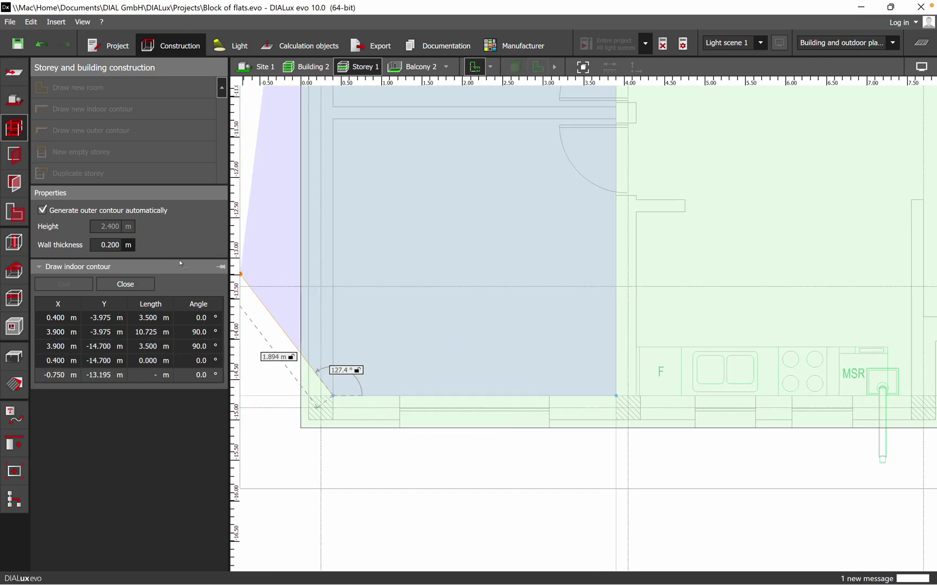
pyautogui.click(125, 285)
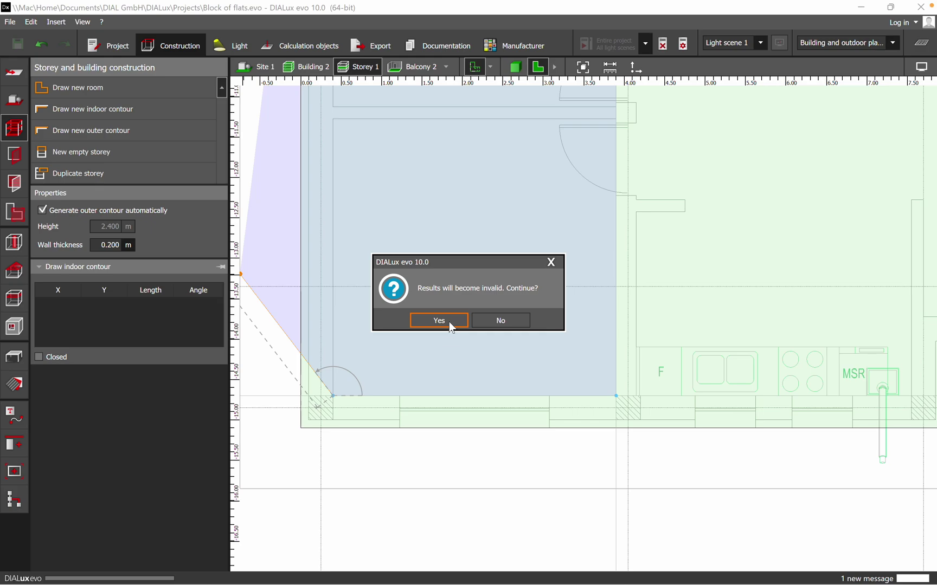
pyautogui.click(450, 327)
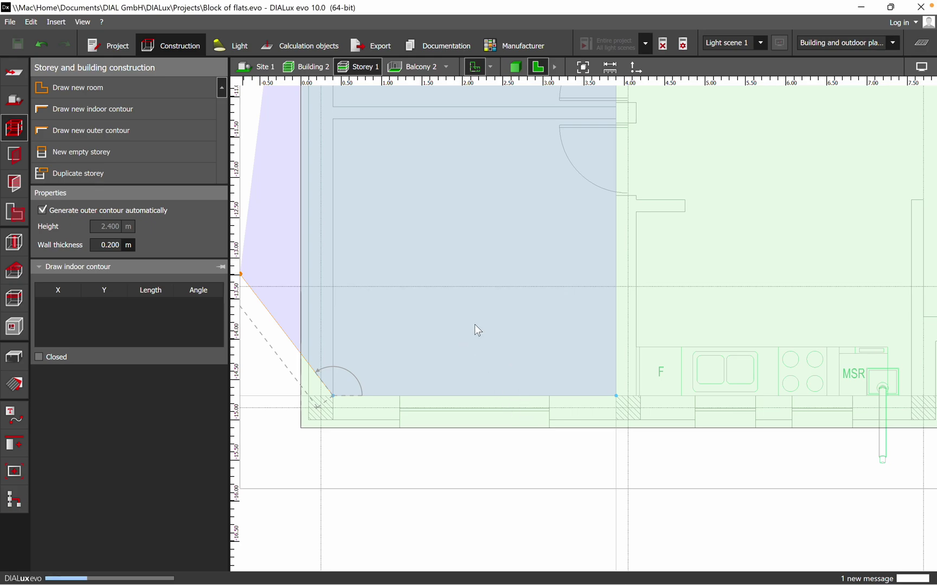
# Inspect the new long room beside the end wall in the 3D view and return to the floor plan
pyautogui.scroll(-5, 481, 326)
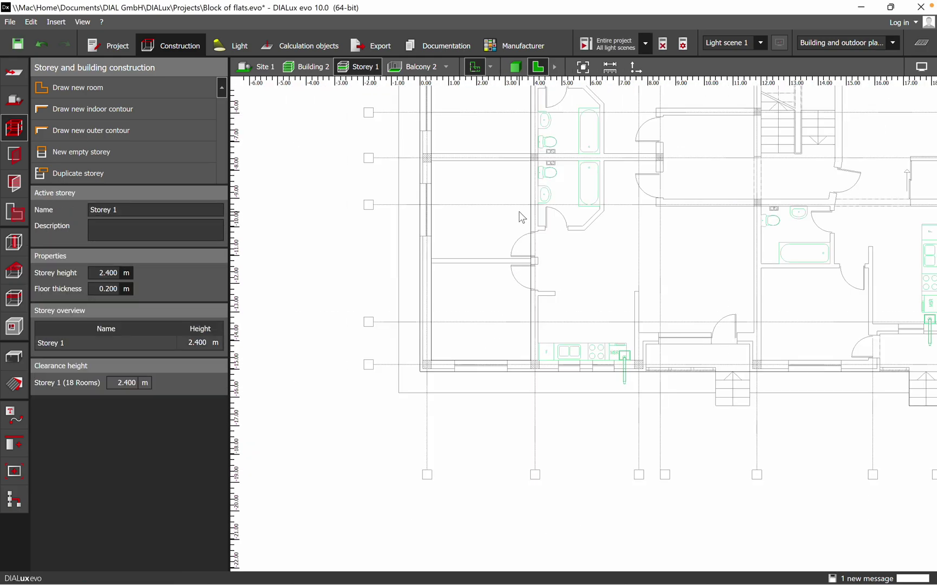
pyautogui.moveTo(519, 211); pyautogui.dragTo(512, 313, button='middle')
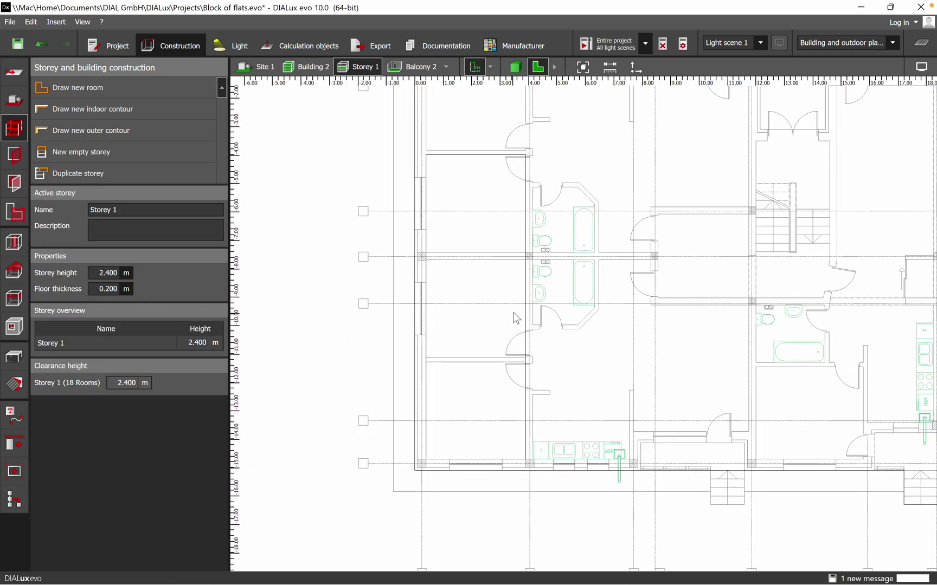
pyautogui.click(514, 69)
pyautogui.moveTo(416, 388); pyautogui.dragTo(435, 352, button='right')
pyautogui.moveTo(435, 351); pyautogui.dragTo(551, 333, button='middle')
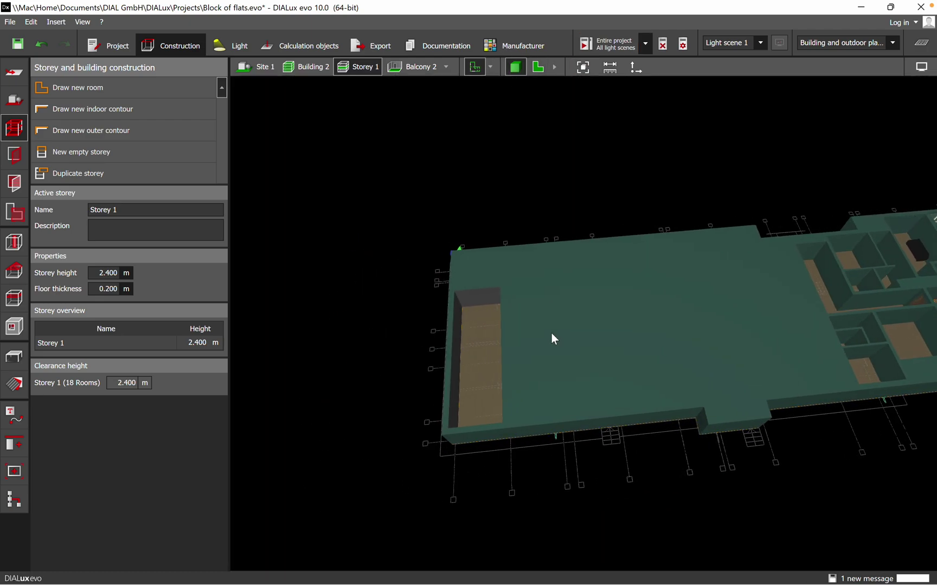
pyautogui.scroll(3, 443, 370)
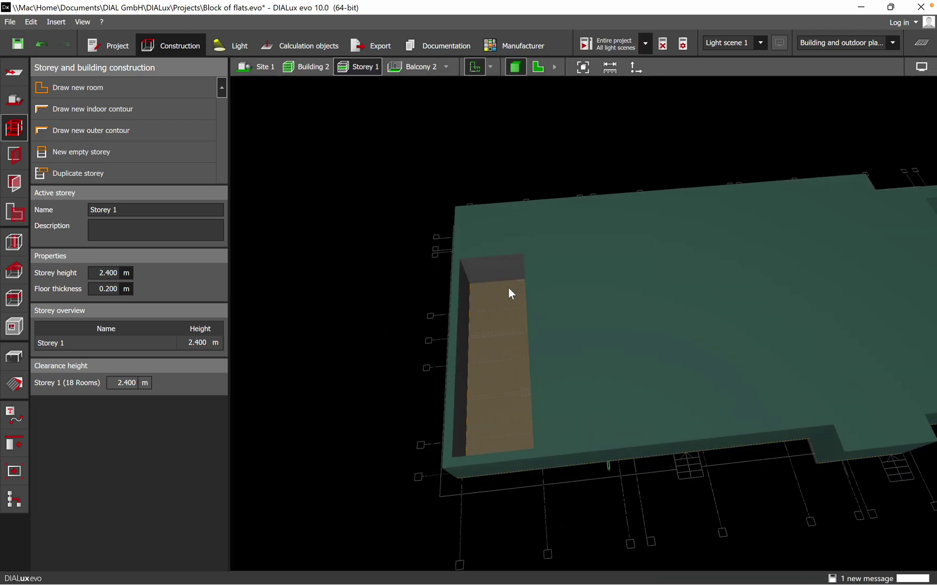
pyautogui.scroll(3, 482, 327)
pyautogui.moveTo(491, 434); pyautogui.dragTo(502, 396, button='right')
pyautogui.moveTo(502, 395); pyautogui.dragTo(482, 382)
pyautogui.scroll(-5, 636, 392)
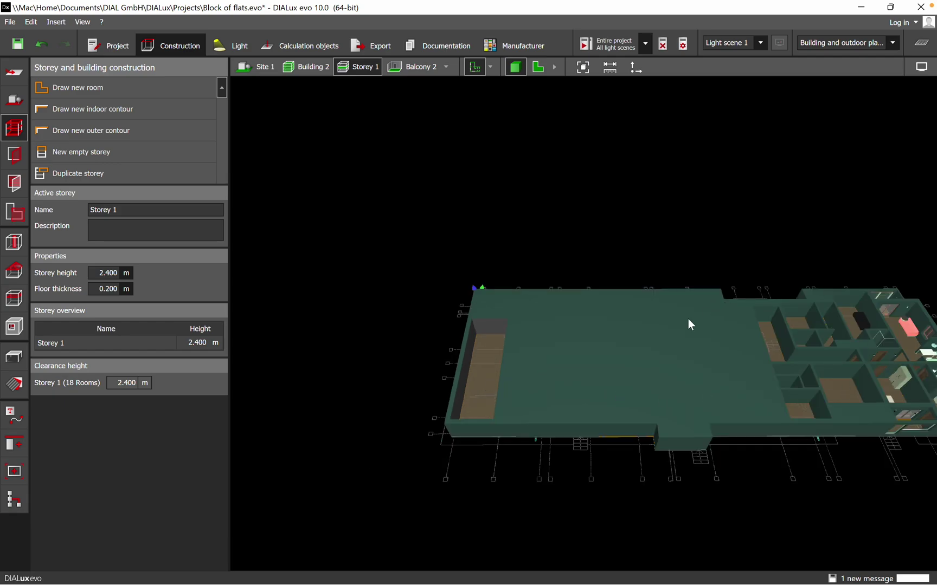
pyautogui.scroll(3, 561, 377)
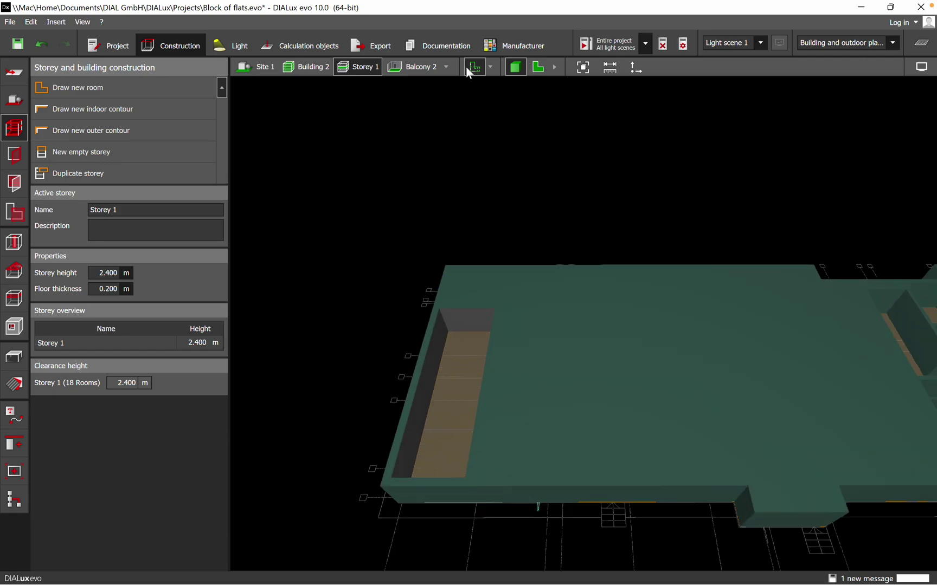
pyautogui.click(534, 67)
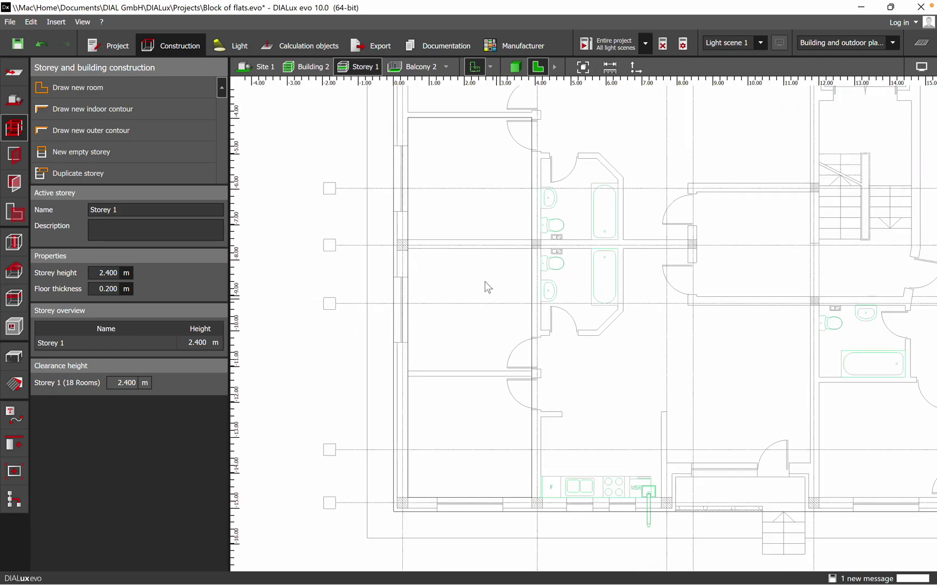
# Place a rectangular column in the northern part of the long room at about (2.002, -5.541)
pyautogui.moveTo(531, 248); pyautogui.dragTo(490, 244, button='middle')
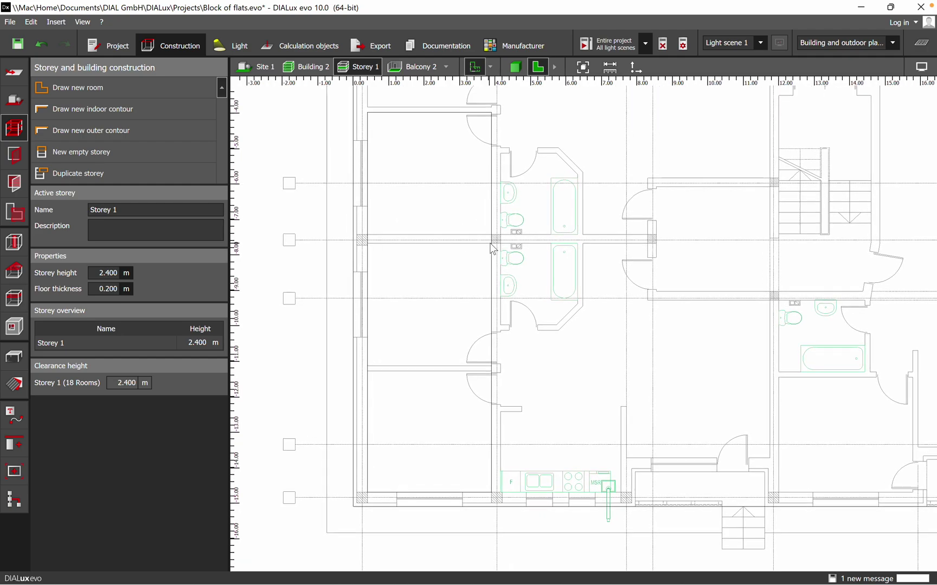
pyautogui.scroll(-1, 491, 246)
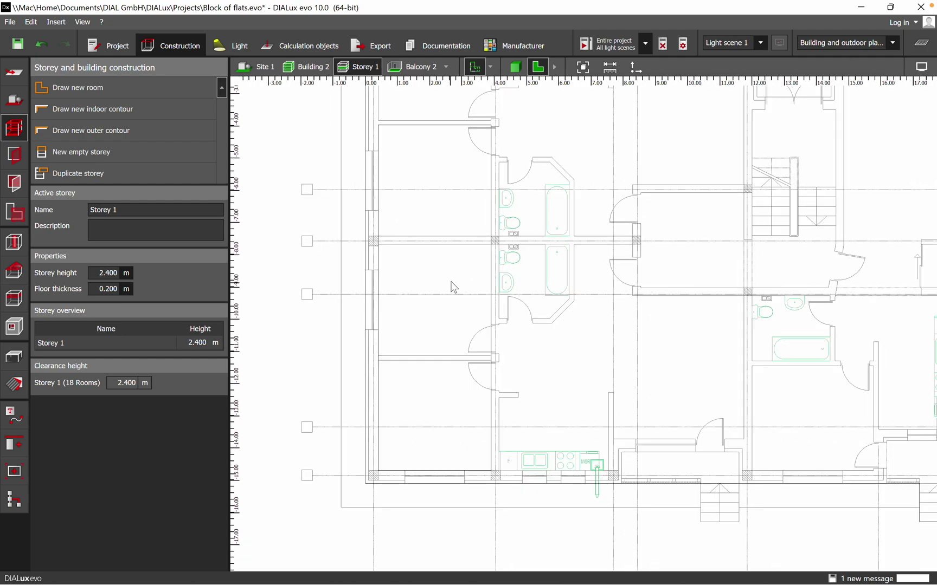
pyautogui.click(12, 248)
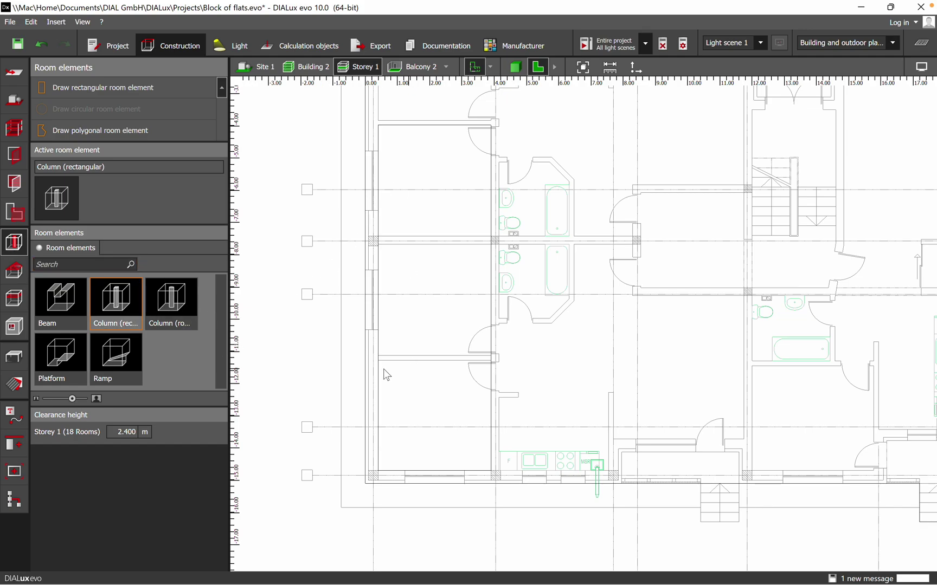
pyautogui.click(428, 182)
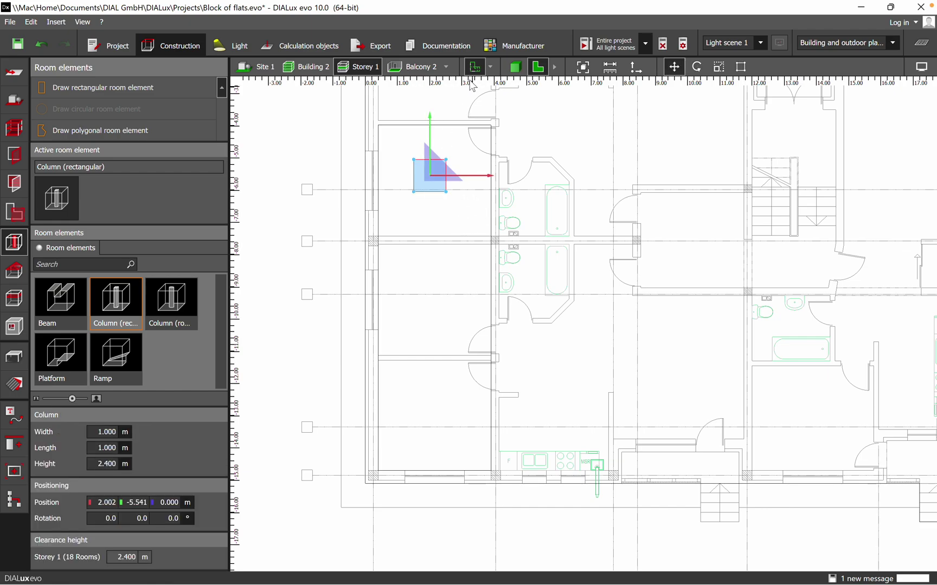
# Set the new column's width and length to 0.400 m each
pyautogui.click(517, 67)
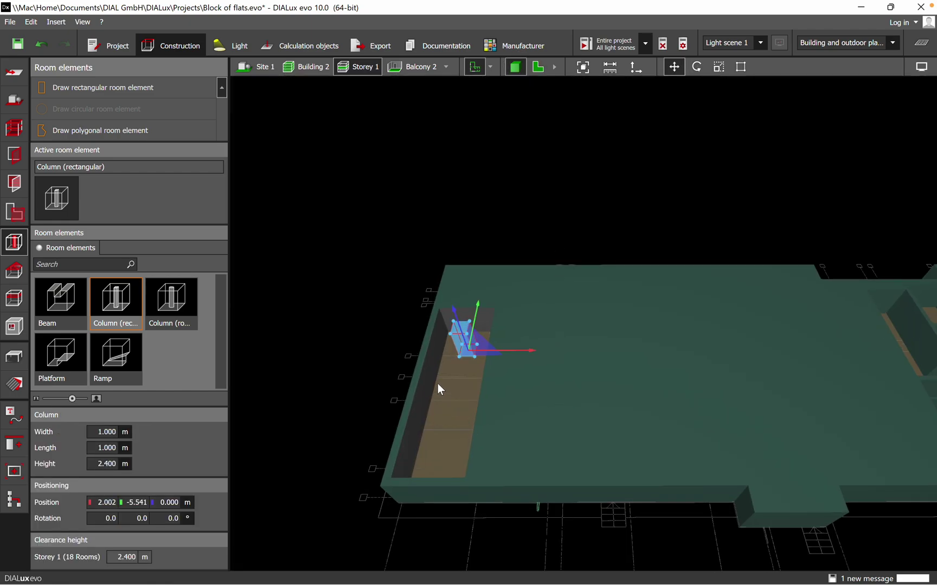
pyautogui.scroll(5, 437, 383)
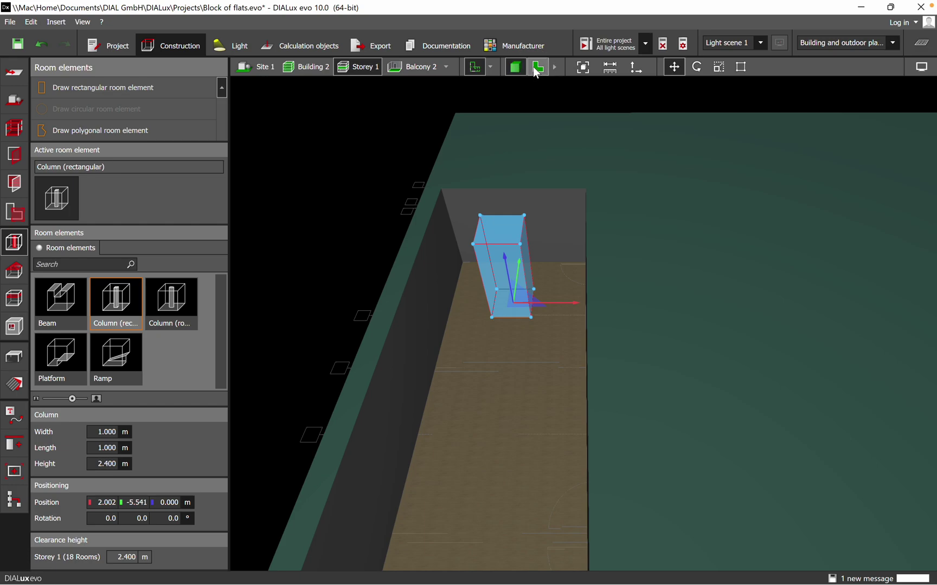
pyautogui.click(534, 67)
pyautogui.scroll(4, 460, 220)
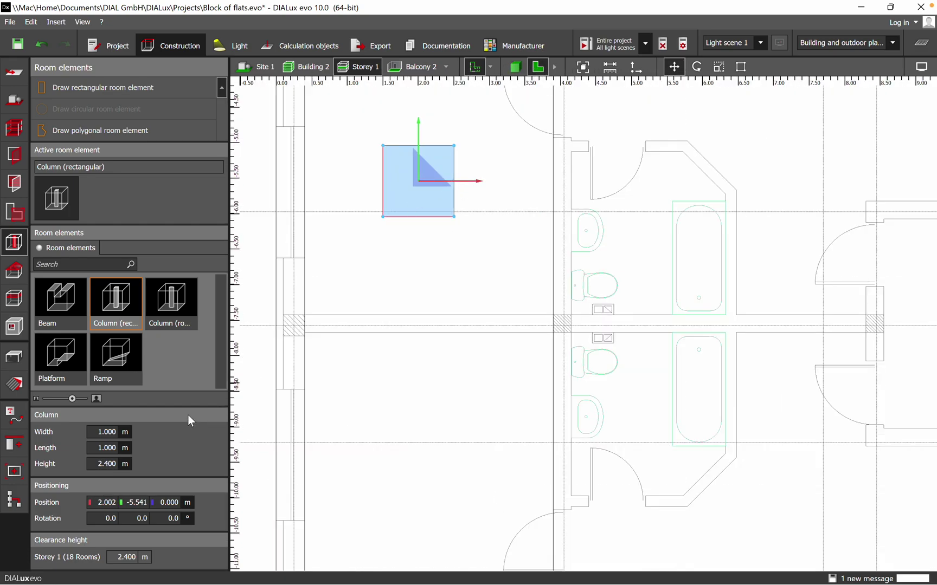
pyautogui.click(116, 433)
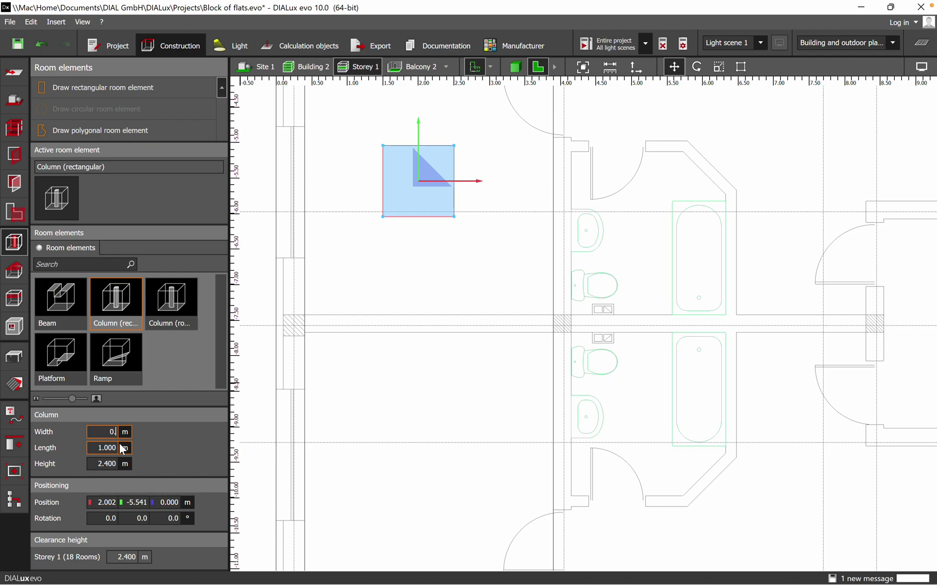
pyautogui.write('0.4')
pyautogui.click(116, 449)
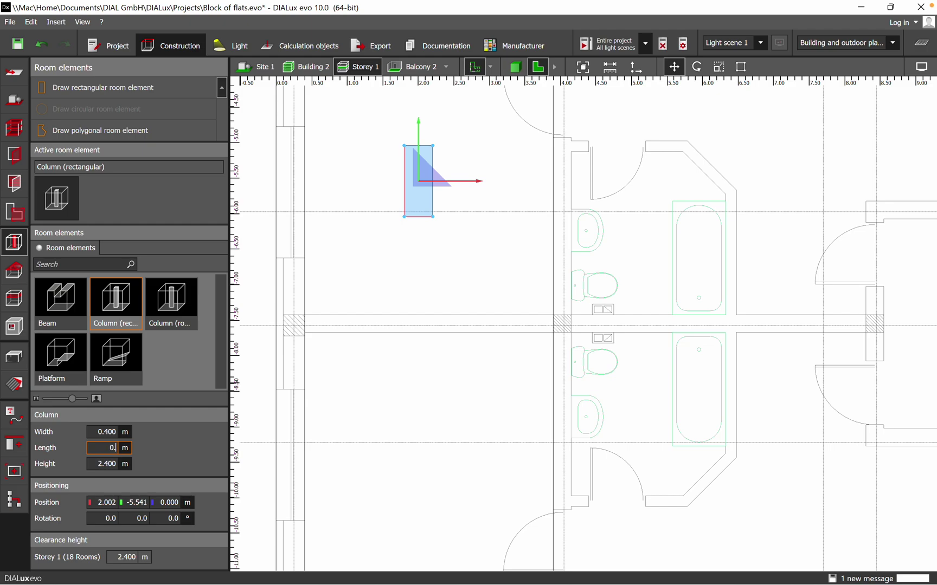
pyautogui.write('0.4')
pyautogui.press('Return')
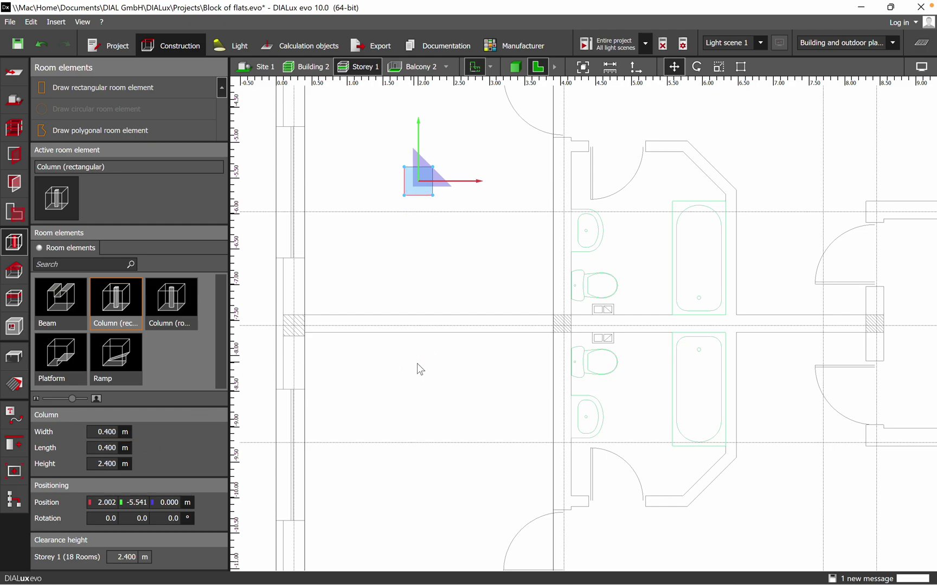
# Inspect the resized column in the 3D view and return to the floor plan
pyautogui.click(418, 364)
pyautogui.scroll(-1, 482, 252)
pyautogui.scroll(-1, 482, 253)
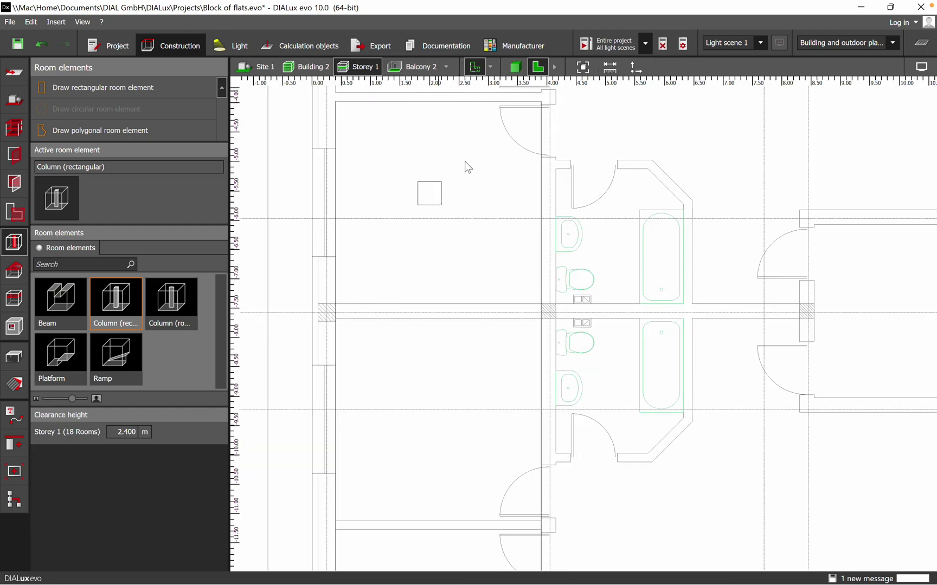
pyautogui.click(438, 194)
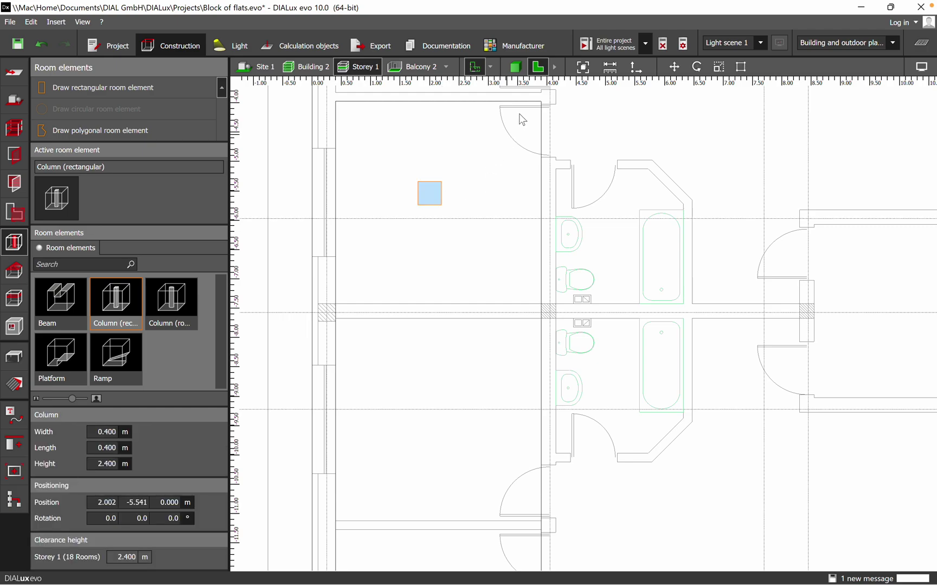
pyautogui.click(515, 70)
pyautogui.click(491, 462)
pyautogui.scroll(3, 520, 425)
pyautogui.moveTo(520, 425); pyautogui.dragTo(548, 478, button='right')
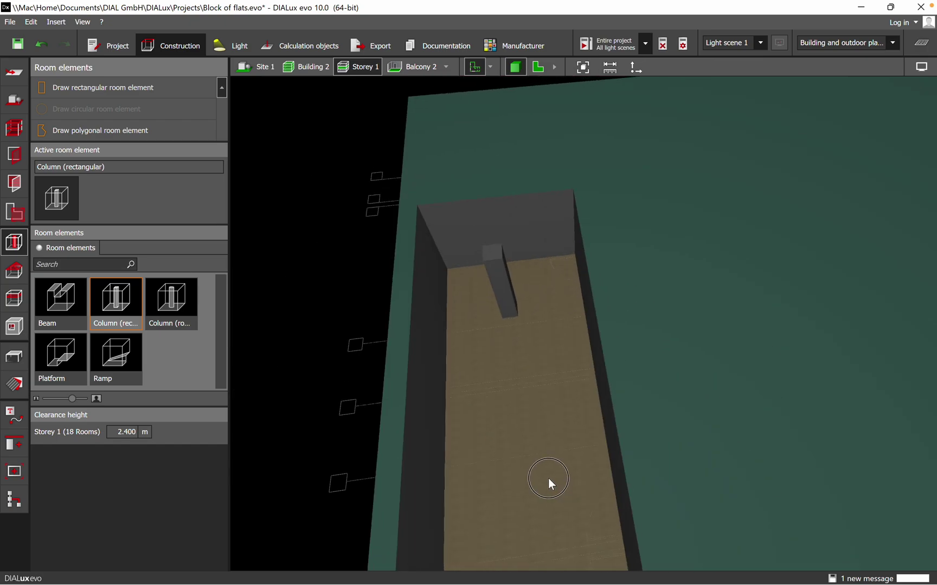
pyautogui.click(532, 71)
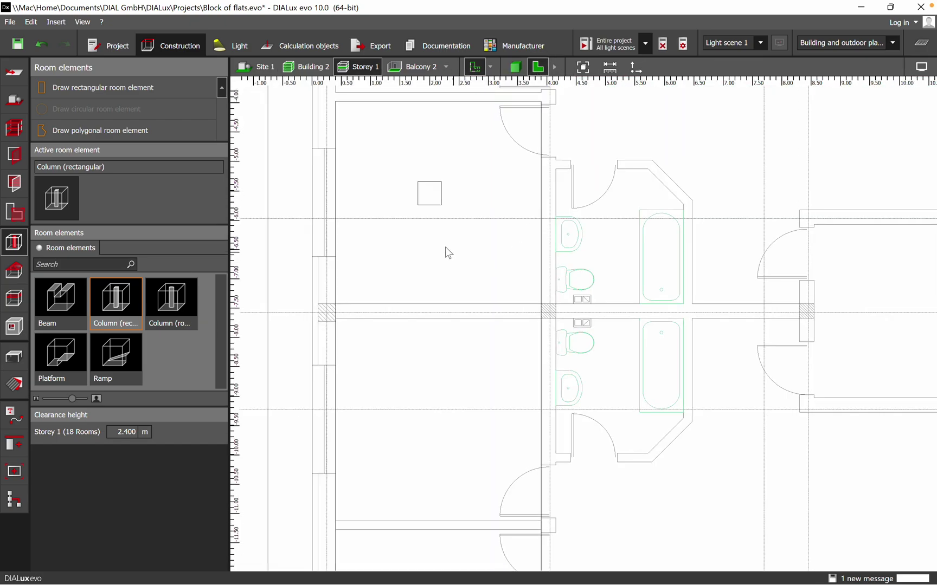
# Copy the column and paste it farther down the long room at about (1.961, -8.298)
pyautogui.click(437, 196)
pyautogui.rightClick(436, 195)
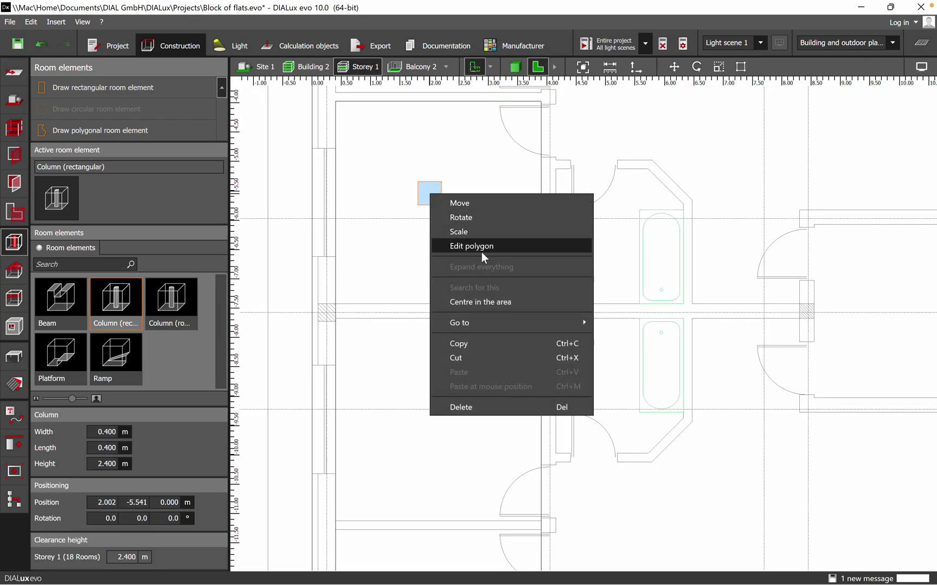
pyautogui.click(488, 347)
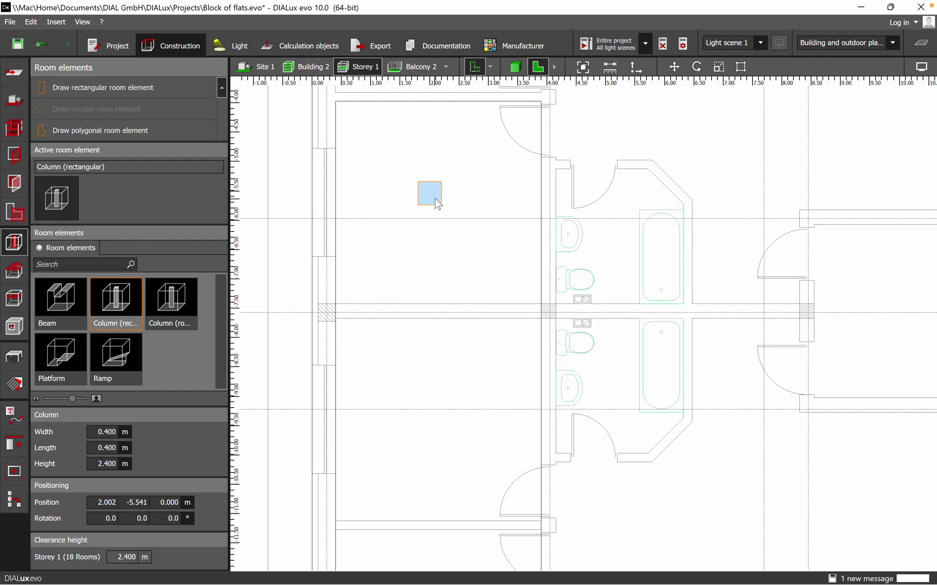
pyautogui.click(425, 358)
pyautogui.rightClick(427, 356)
pyautogui.click(474, 429)
# Paste a third column near the lower partition line of the long room at about (2.092, -11.477)
pyautogui.moveTo(460, 371); pyautogui.dragTo(467, 214, button='middle')
pyautogui.scroll(-4, 482, 239)
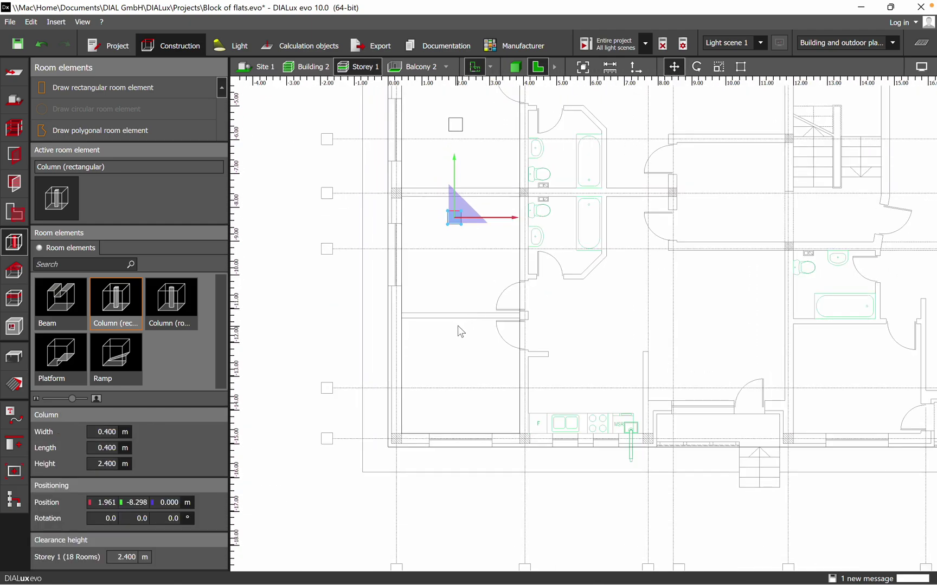
pyautogui.rightClick(459, 325)
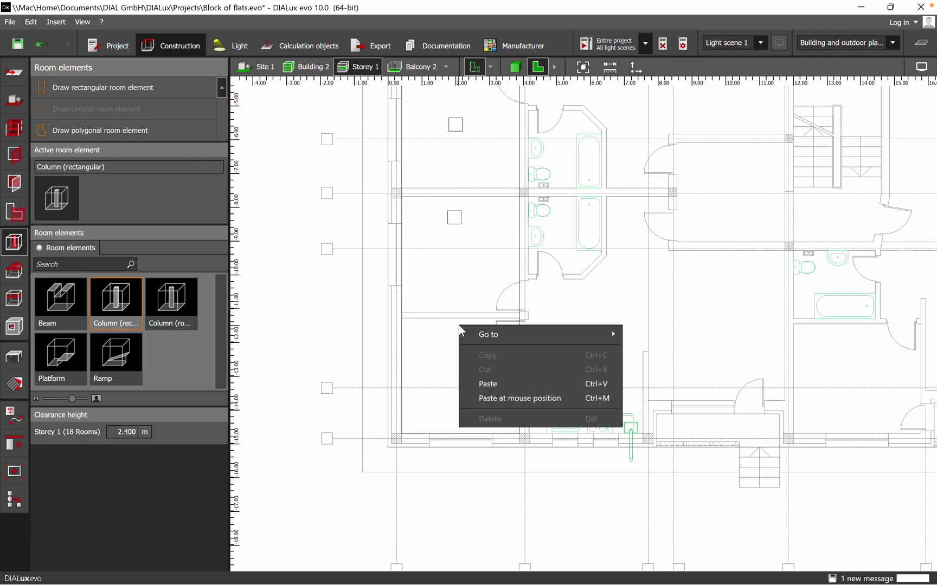
pyautogui.click(508, 401)
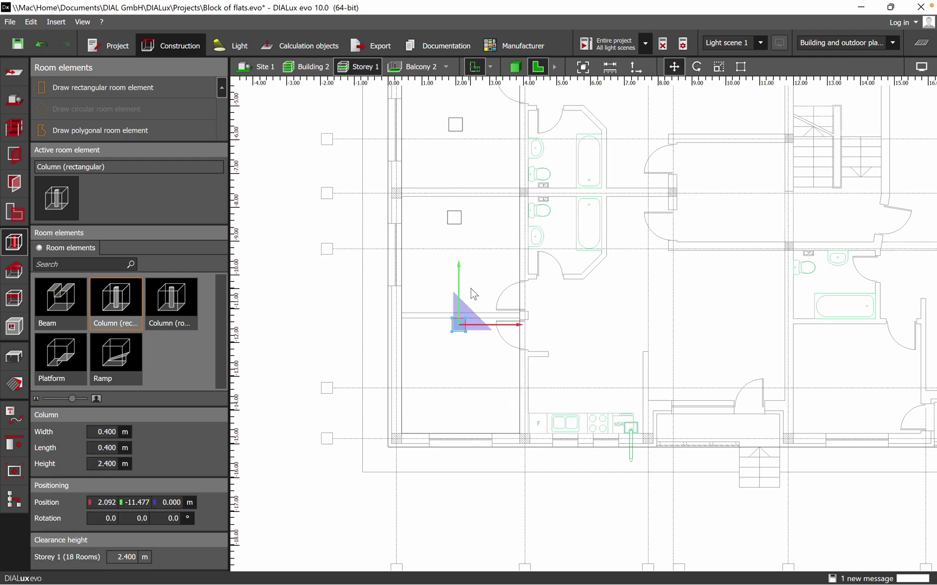
# Inspect the three columns of the long room in the 3D view and return to the floor plan
pyautogui.scroll(2, 473, 292)
pyautogui.click(481, 268)
pyautogui.scroll(-1, 471, 356)
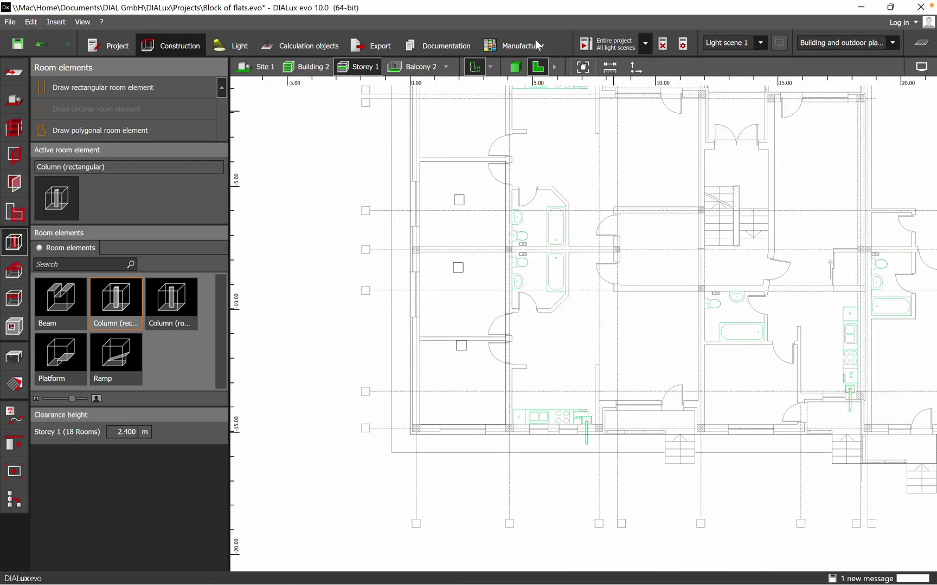
pyautogui.click(515, 66)
pyautogui.moveTo(372, 359); pyautogui.dragTo(600, 425)
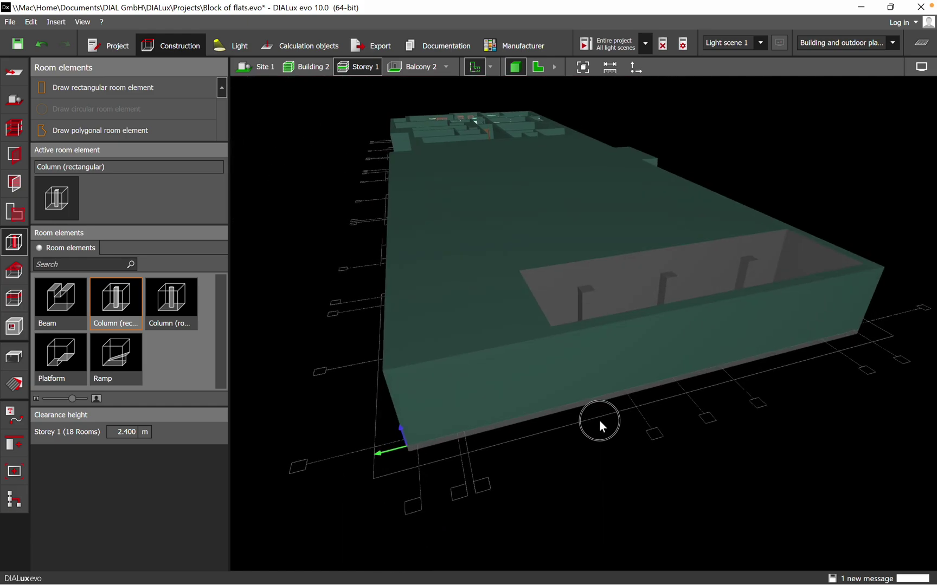
pyautogui.moveTo(606, 341); pyautogui.dragTo(534, 398)
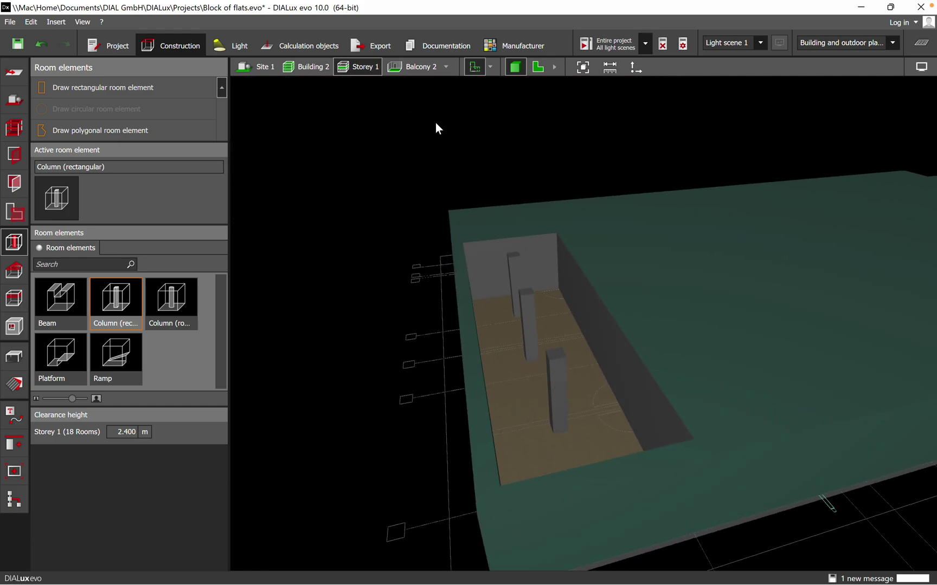
pyautogui.click(547, 68)
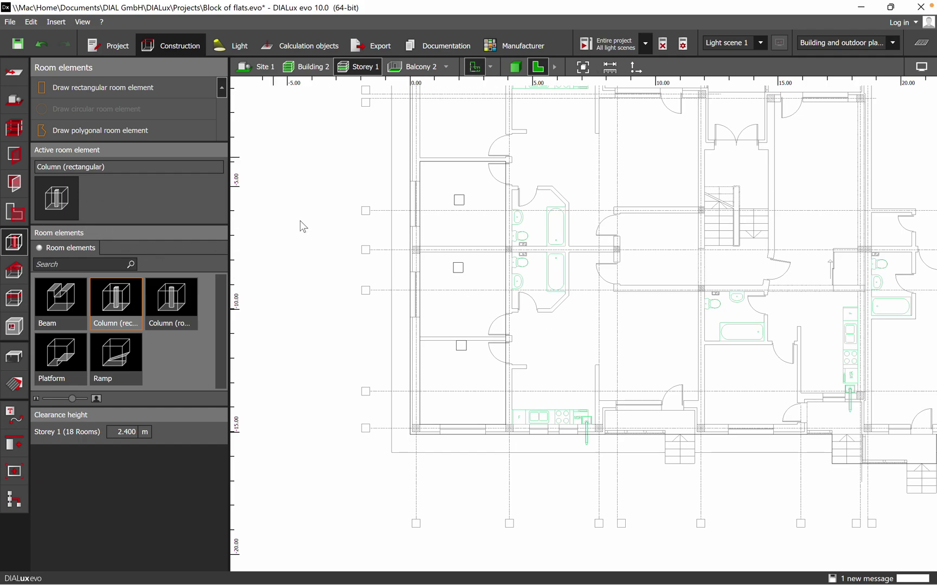
# Rename the space of the long room with the columns as Gym
pyautogui.click(14, 212)
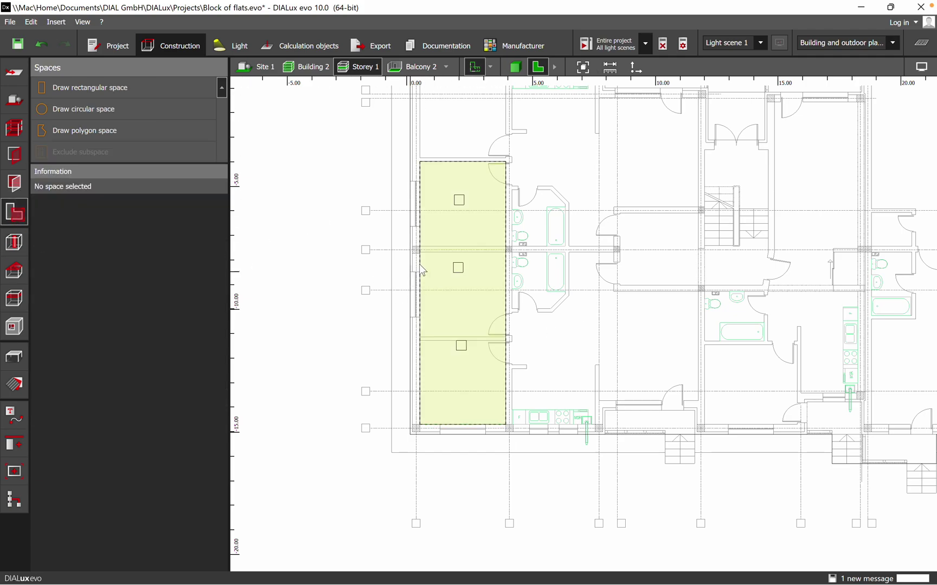
pyautogui.click(467, 238)
pyautogui.click(171, 185)
pyautogui.press('BackSpace')
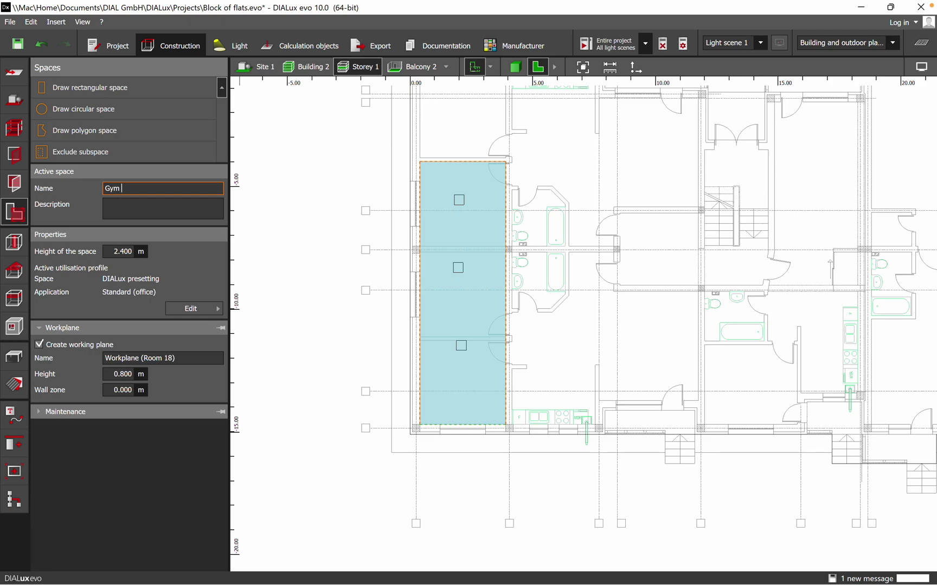
pyautogui.click(361, 256)
# Open the Gym on its own, examine it with its columns in the 3D view and return to the floor plan
pyautogui.click(445, 68)
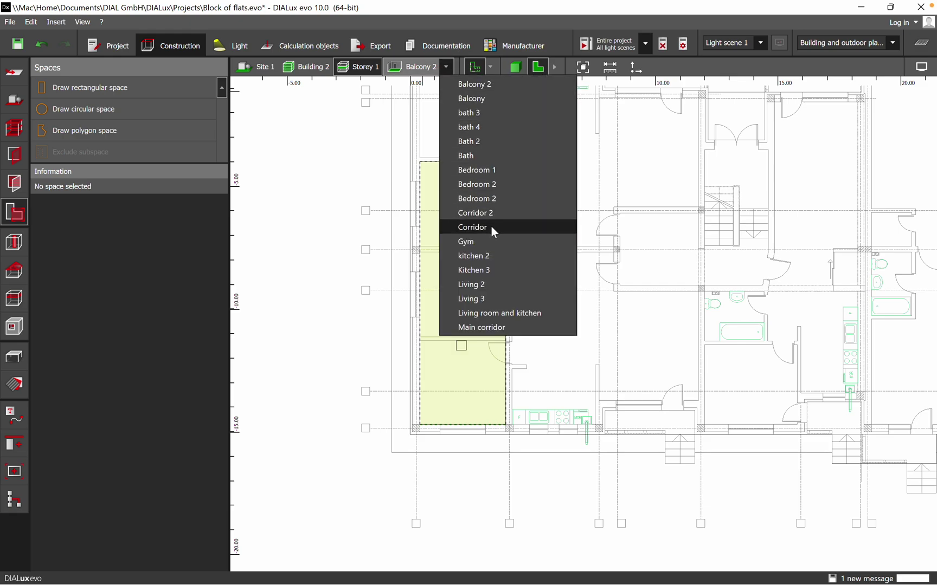
pyautogui.click(485, 241)
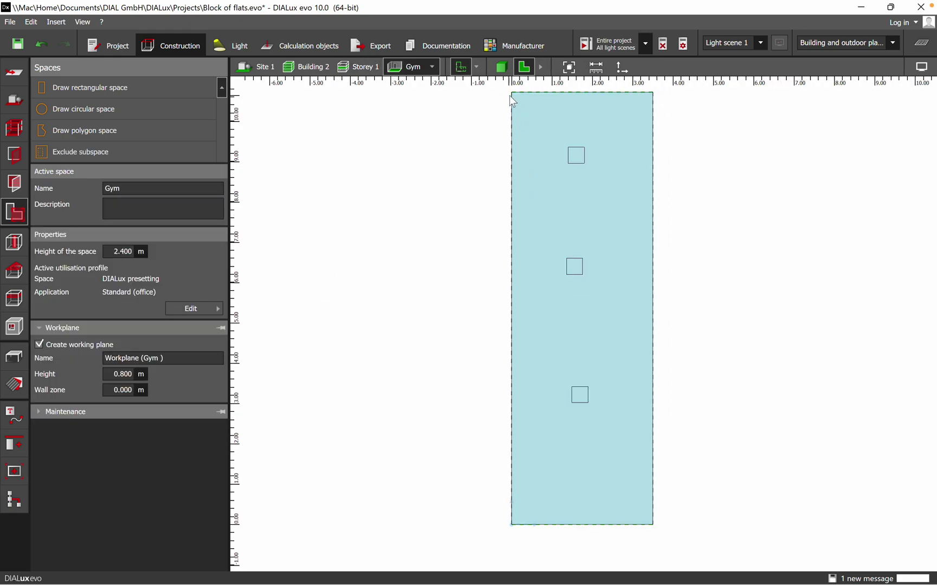
pyautogui.click(686, 346)
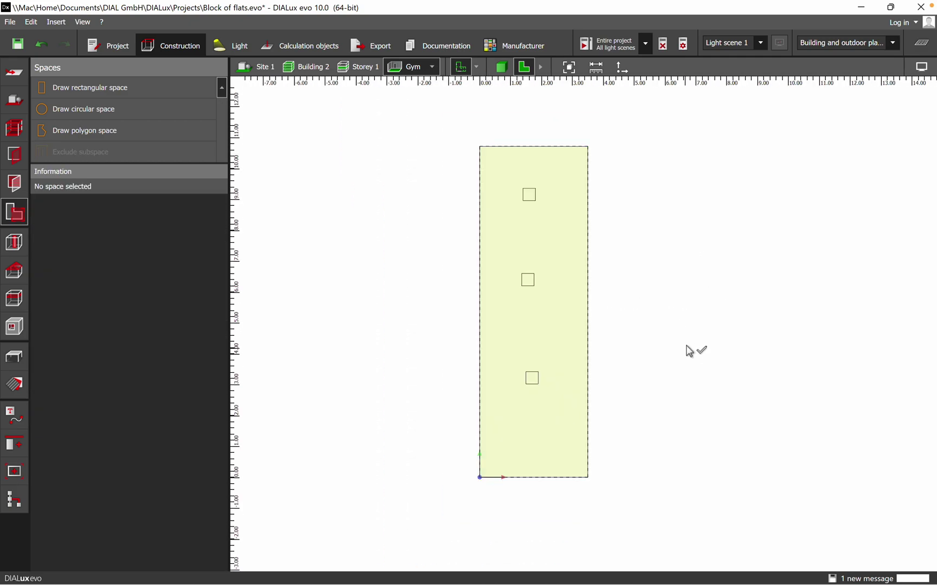
pyautogui.click(502, 68)
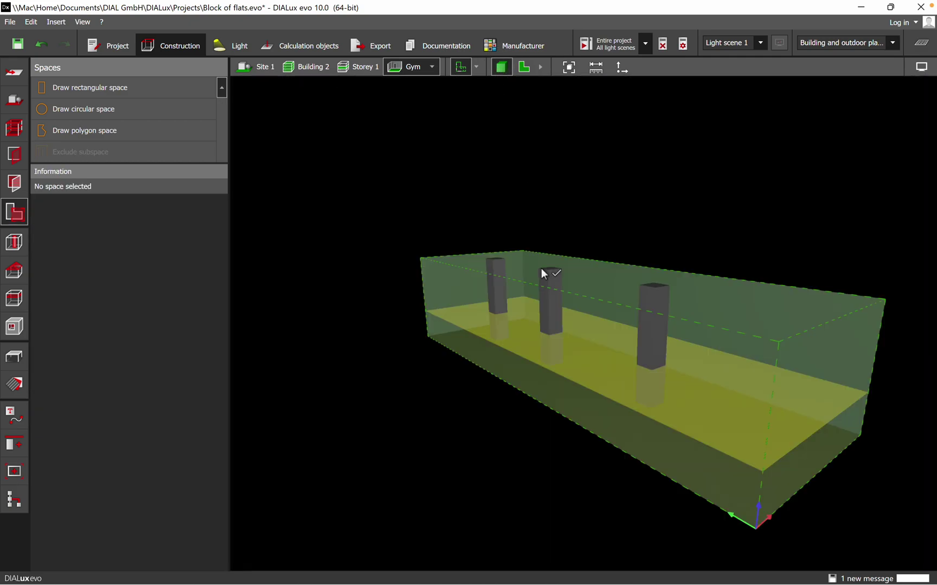
pyautogui.moveTo(457, 452); pyautogui.dragTo(377, 464, button='right')
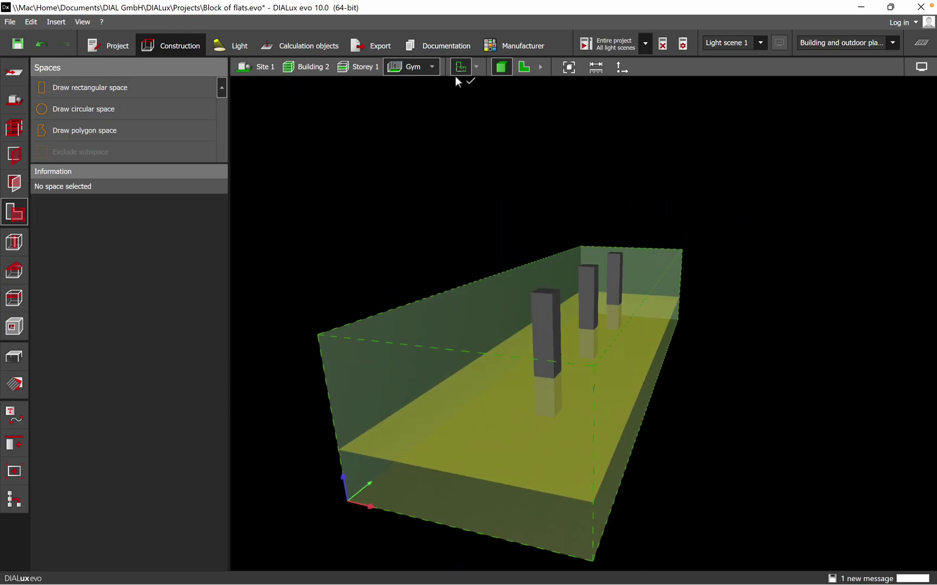
pyautogui.click(522, 69)
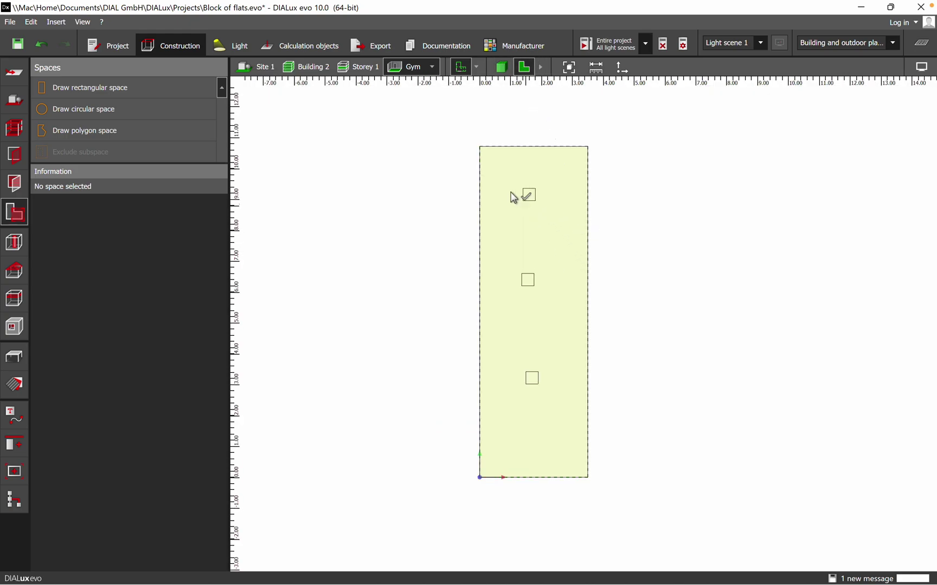
# Place a Window (standard), 1.350 m high and 1.000 m wide, at the upper window opening of the Gym's outer wall on the Storey 1 plan
pyautogui.click(17, 157)
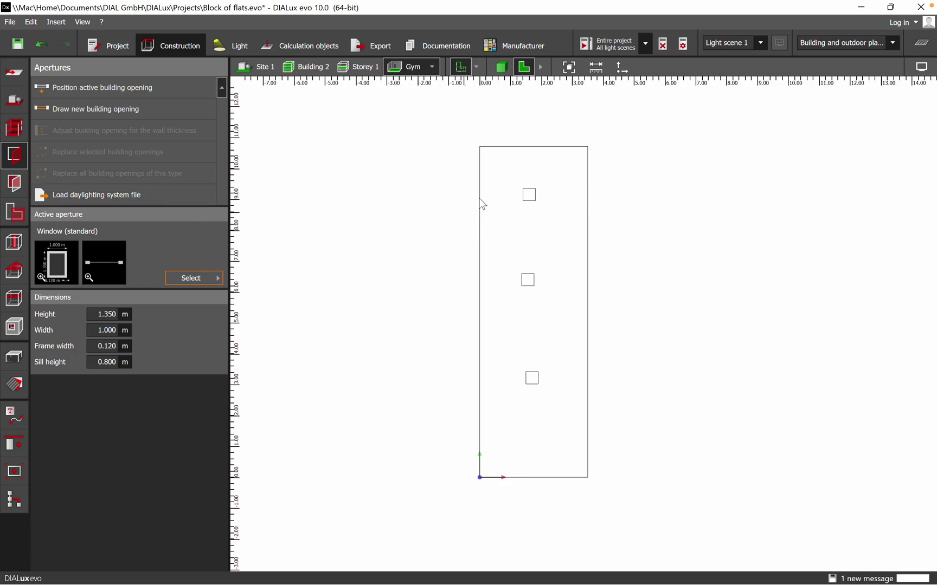
pyautogui.click(358, 67)
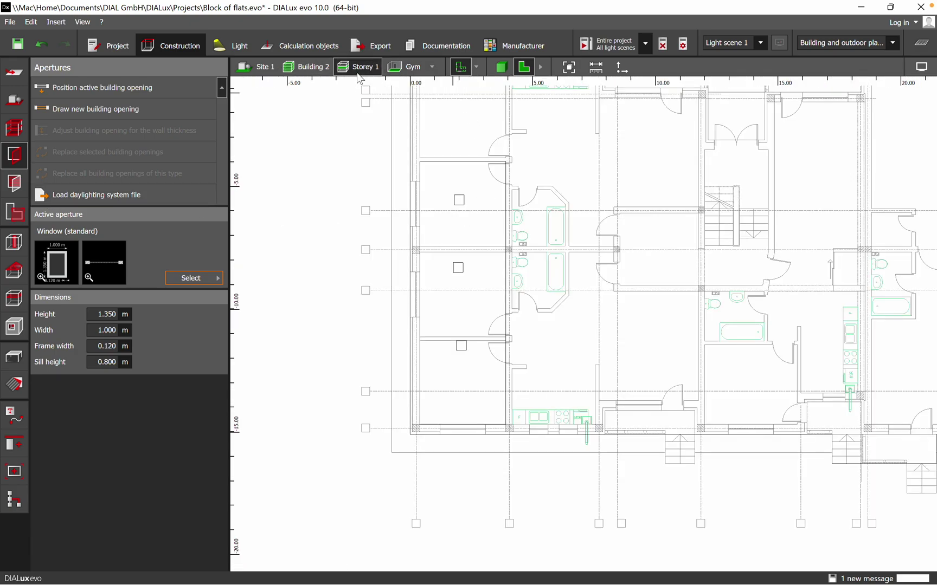
pyautogui.scroll(1, 442, 358)
pyautogui.scroll(4, 418, 195)
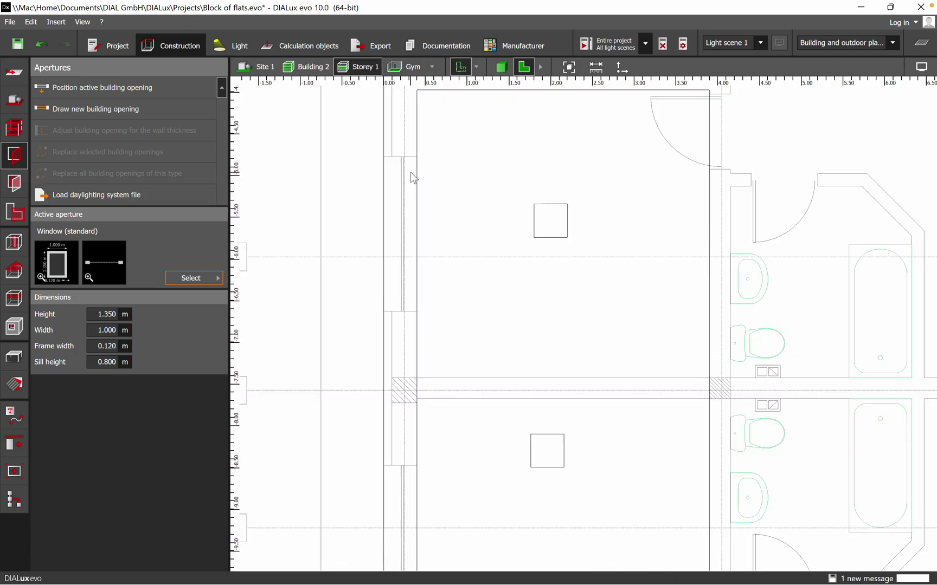
pyautogui.moveTo(57, 266); pyautogui.dragTo(399, 235)
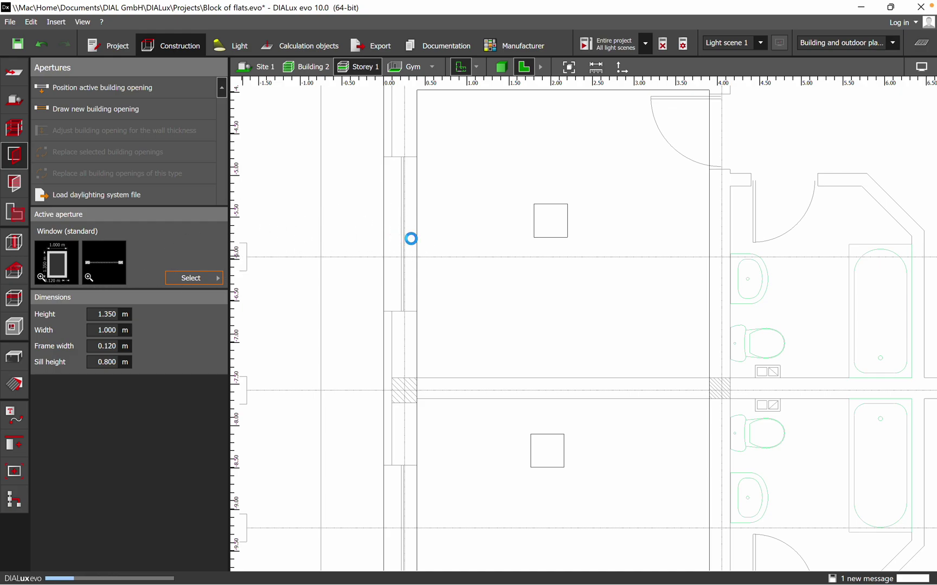
# Scale the upper window in the Gym's outer wall at both ends to a width of 1.850 m, filling the opening on the plan
pyautogui.rightClick(412, 199)
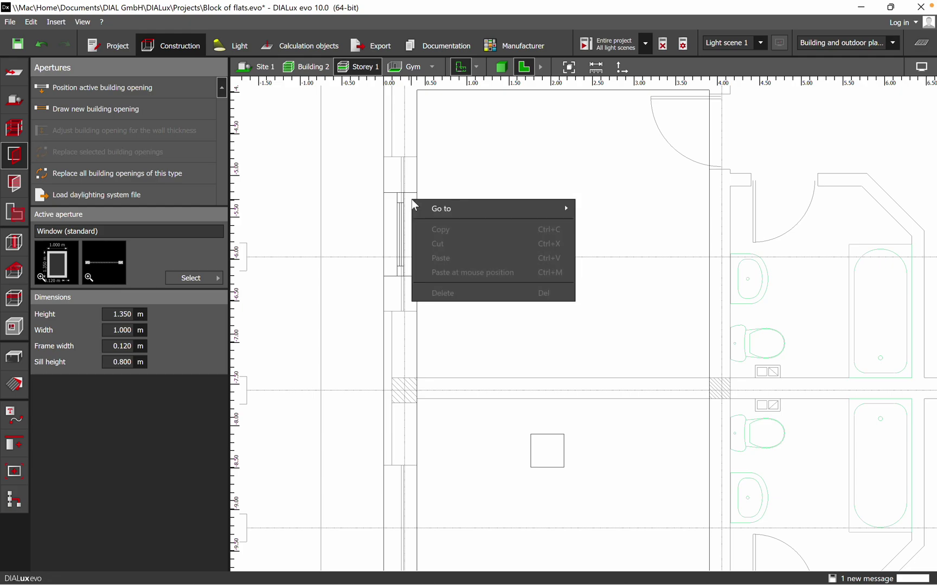
pyautogui.rightClick(389, 220)
pyautogui.click(399, 204)
pyautogui.click(401, 209)
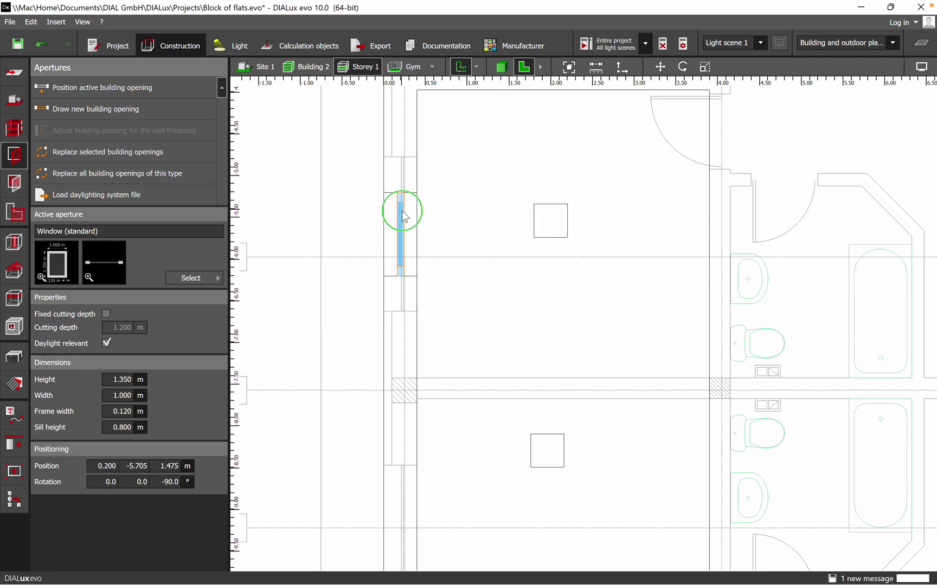
pyautogui.rightClick(401, 218)
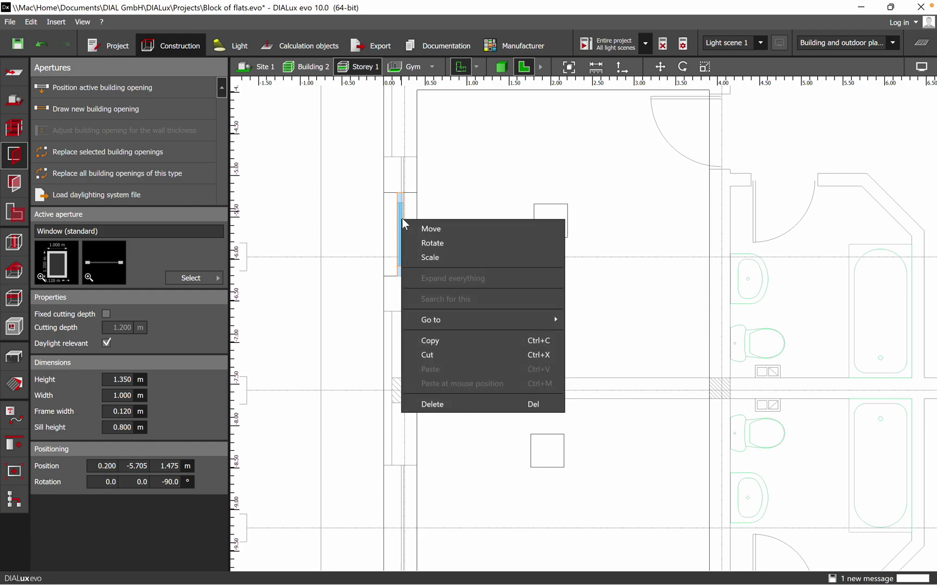
pyautogui.click(422, 255)
pyautogui.moveTo(400, 193); pyautogui.dragTo(401, 163)
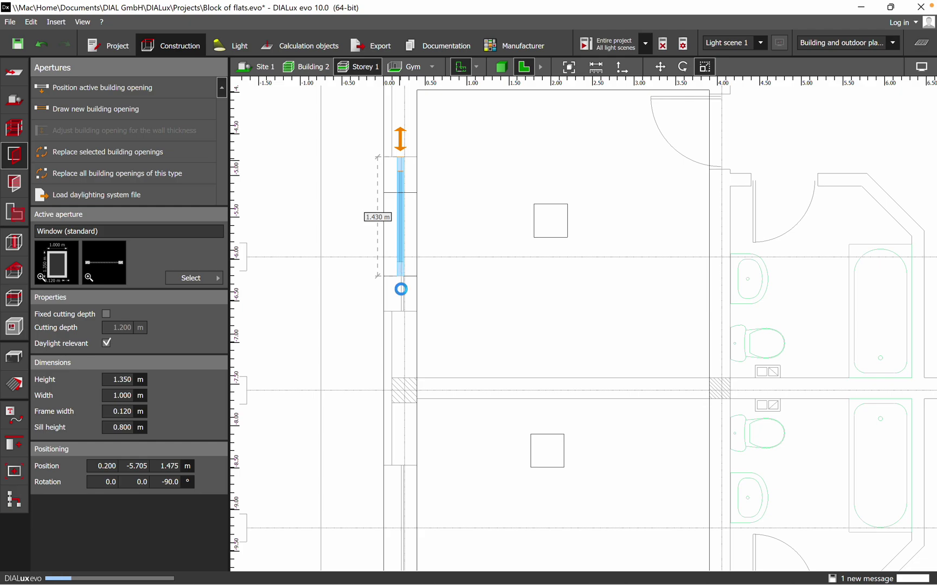
pyautogui.moveTo(405, 280); pyautogui.dragTo(402, 310)
# Inspect the widened window and its sill height setting in the 3D view and return to the floor plan
pyautogui.scroll(-1, 480, 228)
pyautogui.click(501, 66)
pyautogui.moveTo(558, 311); pyautogui.dragTo(615, 326, button='right')
pyautogui.click(606, 383)
pyautogui.moveTo(606, 383); pyautogui.dragTo(512, 352, button='right')
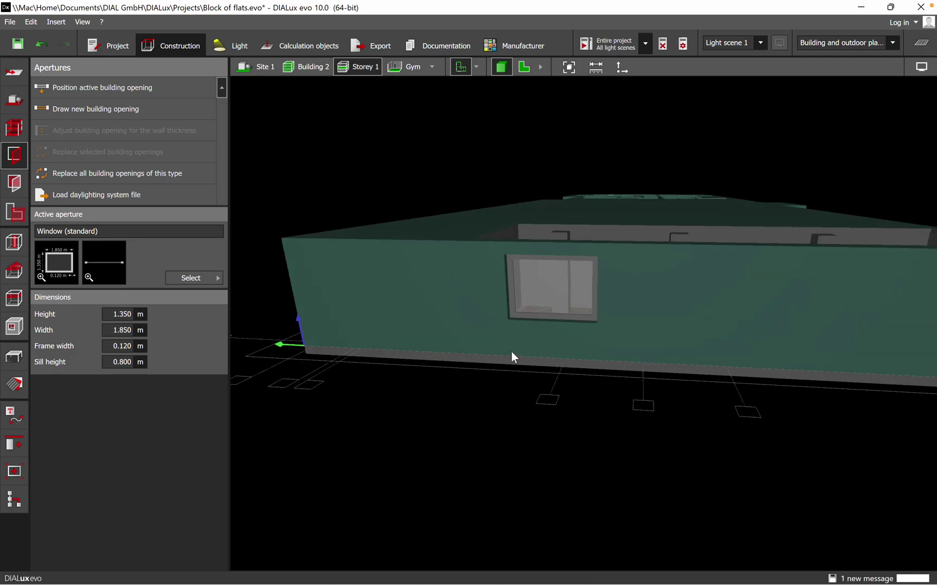
pyautogui.scroll(2, 528, 272)
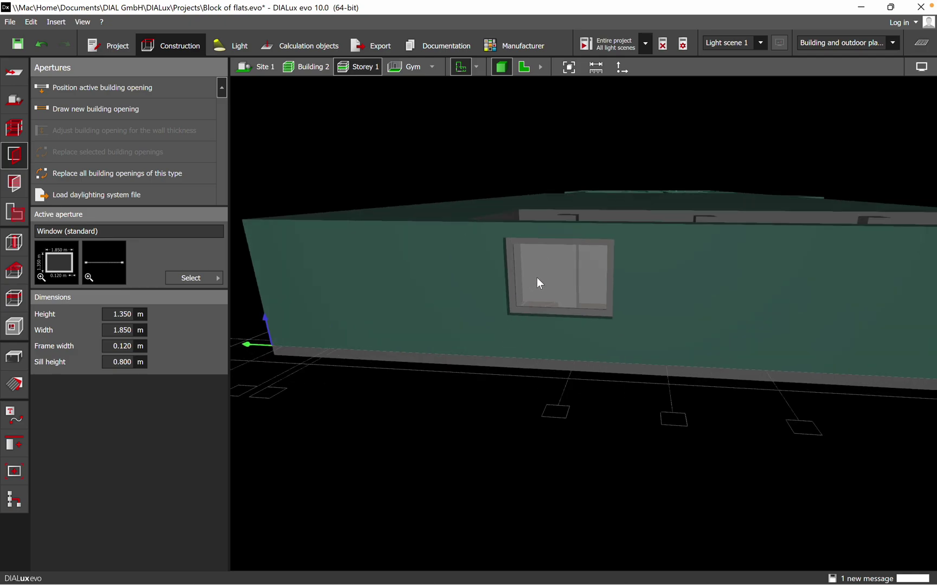
pyautogui.click(536, 278)
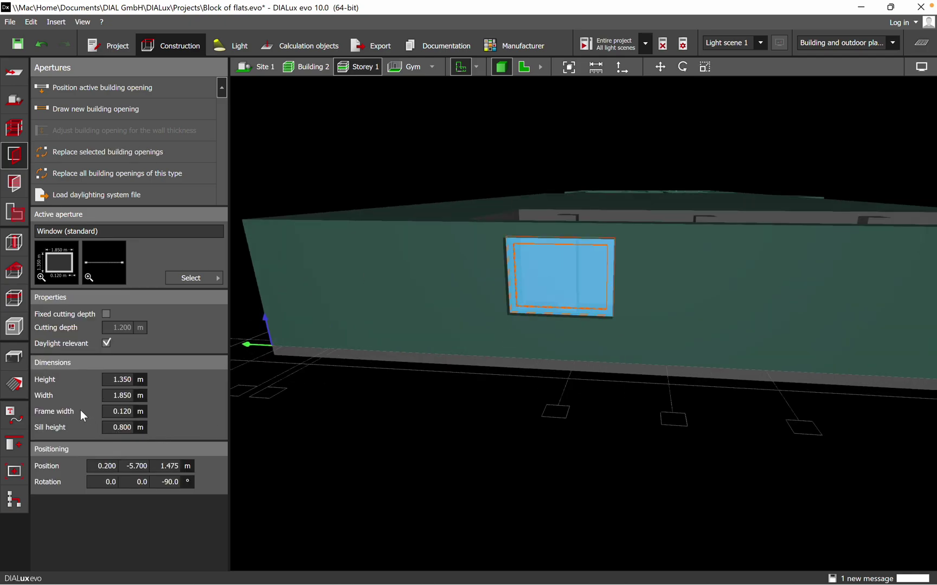
pyautogui.click(123, 428)
pyautogui.click(120, 428)
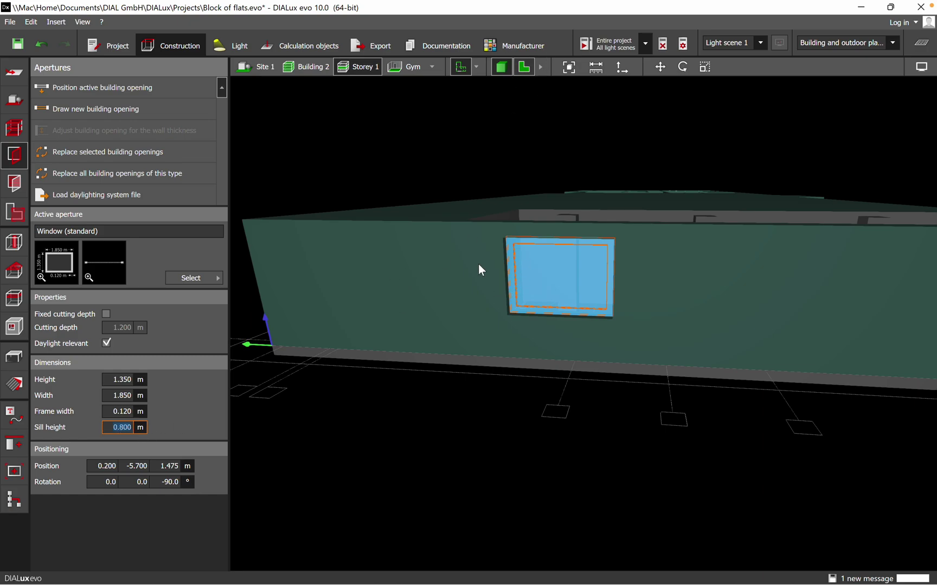
pyautogui.click(524, 62)
pyautogui.click(550, 334)
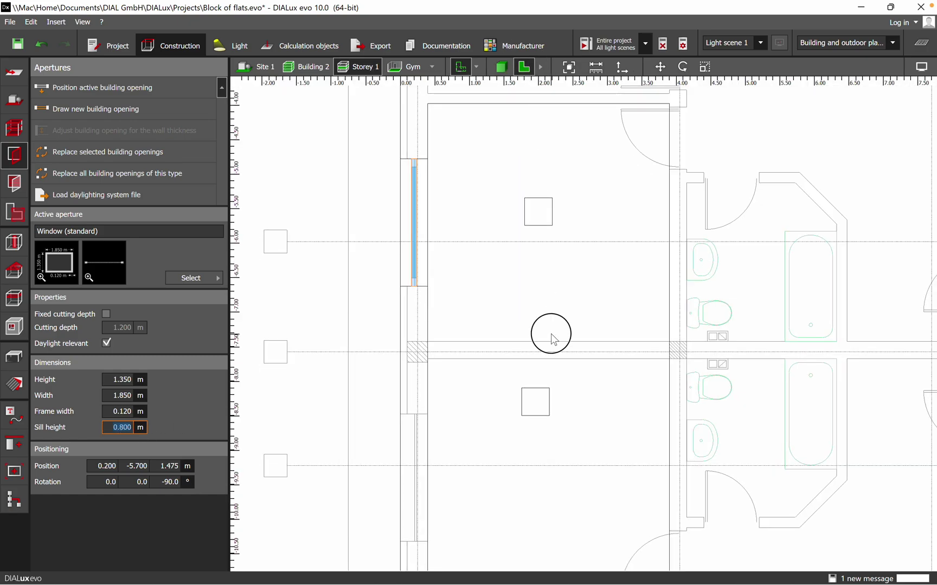
# Copy the 1.850 m window into the next opening down the same outer wall and align it at Y -9.400 m
pyautogui.scroll(-2, 547, 238)
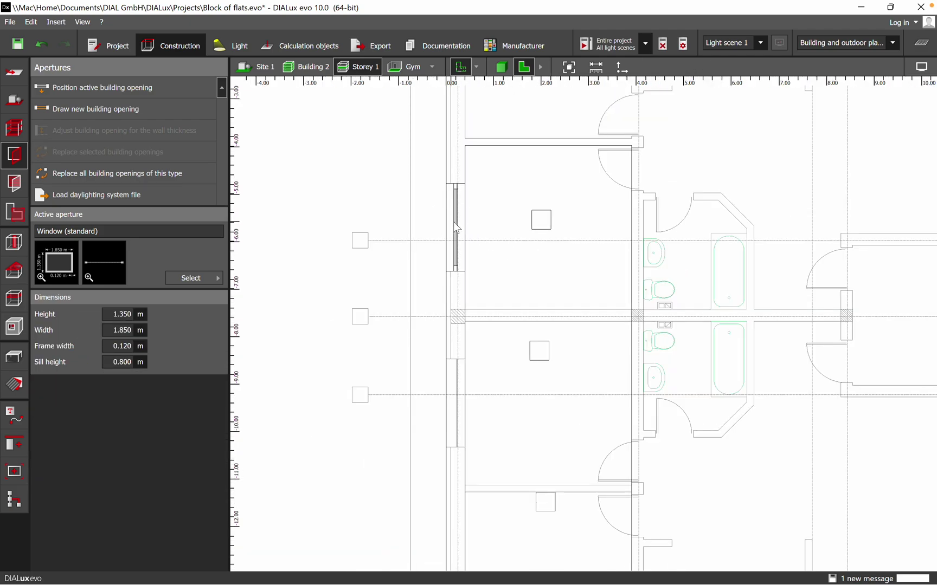
pyautogui.click(456, 227)
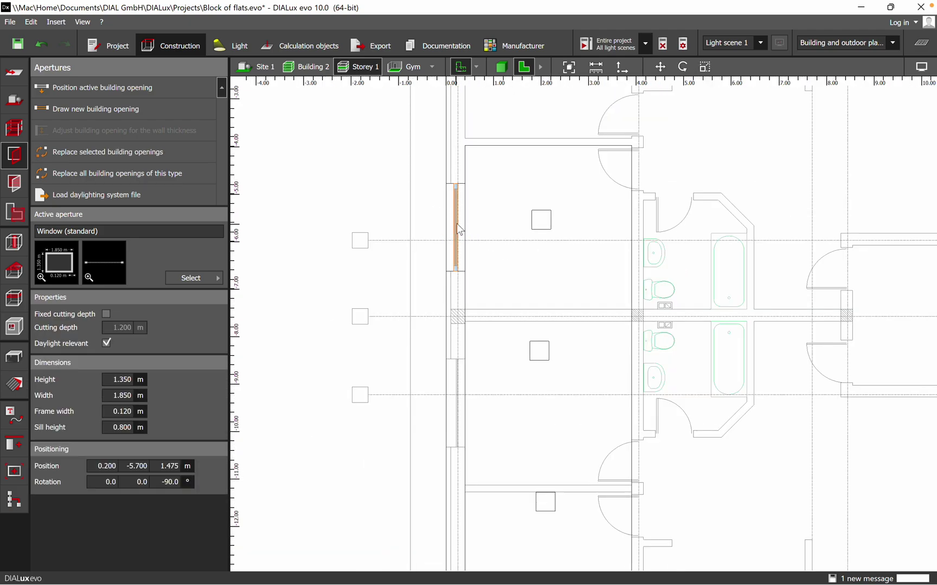
pyautogui.rightClick(457, 224)
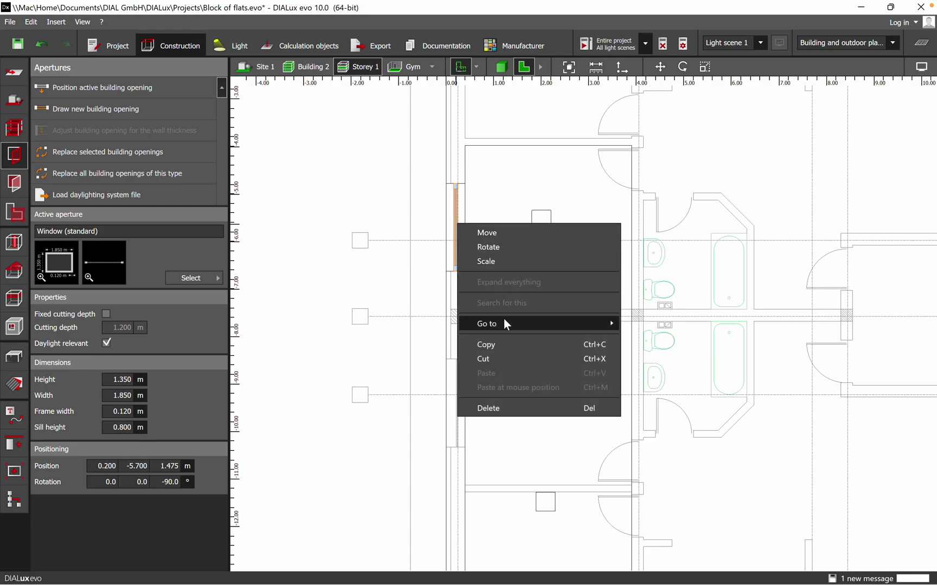
pyautogui.click(509, 349)
pyautogui.moveTo(554, 346); pyautogui.dragTo(577, 220, button='middle')
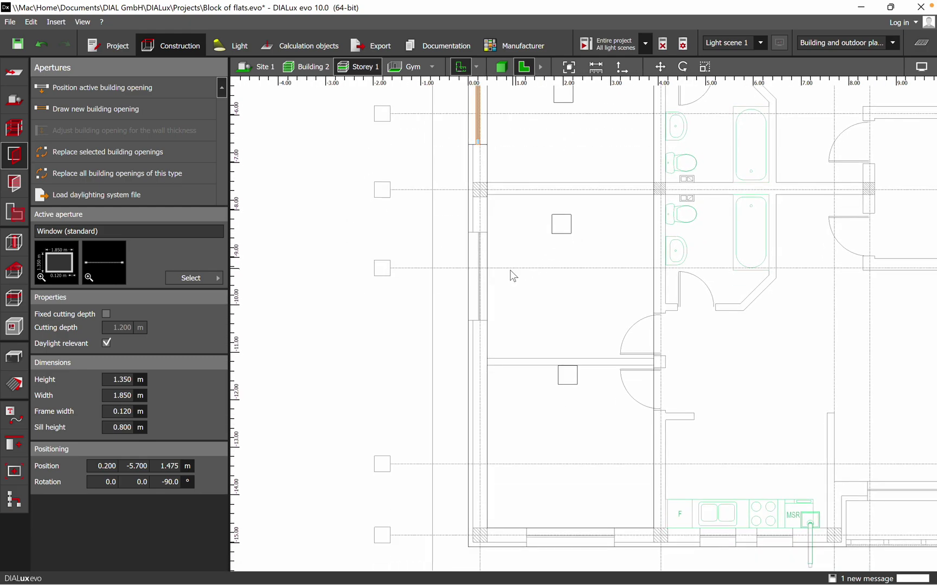
pyautogui.scroll(2, 510, 270)
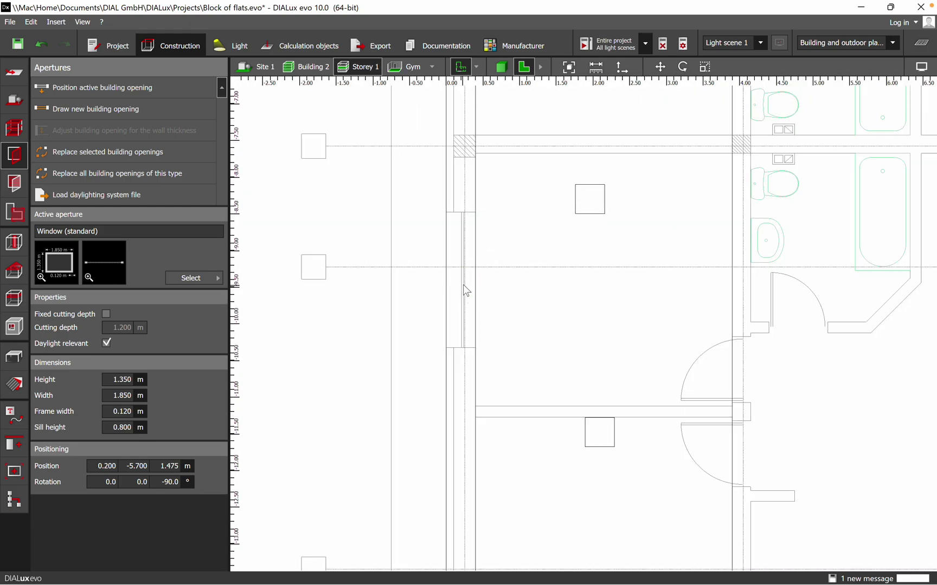
pyautogui.rightClick(463, 285)
pyautogui.click(524, 358)
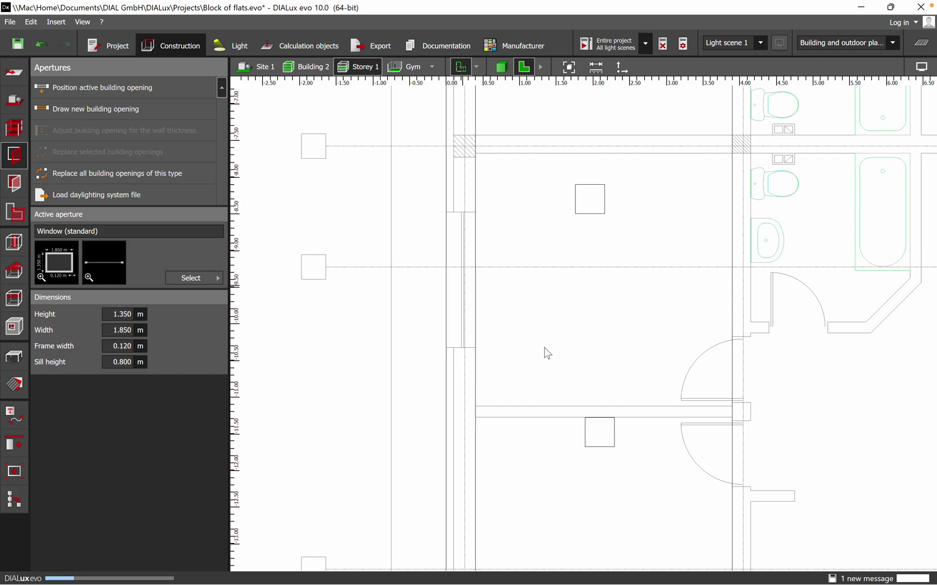
pyautogui.scroll(3, 477, 282)
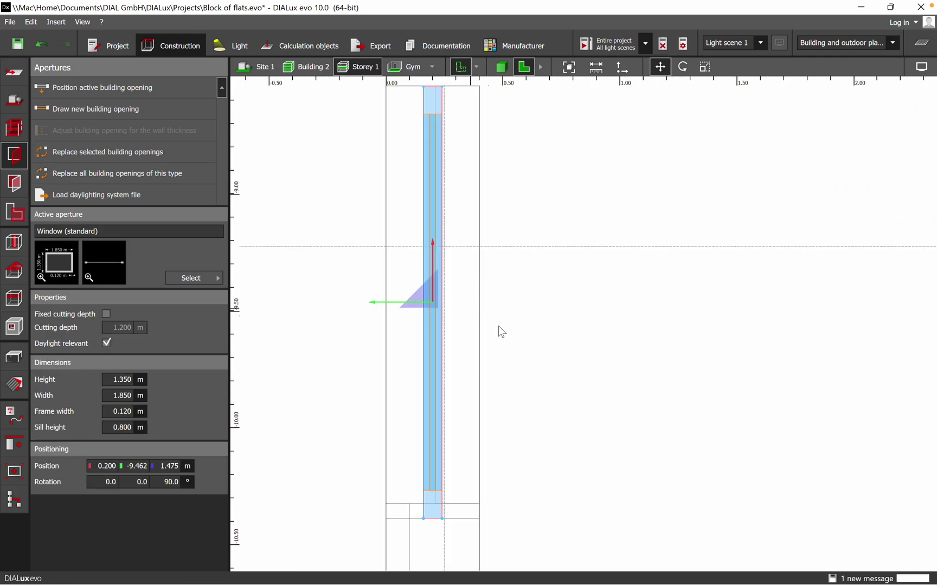
pyautogui.scroll(-3, 498, 328)
pyautogui.moveTo(453, 335); pyautogui.dragTo(462, 329)
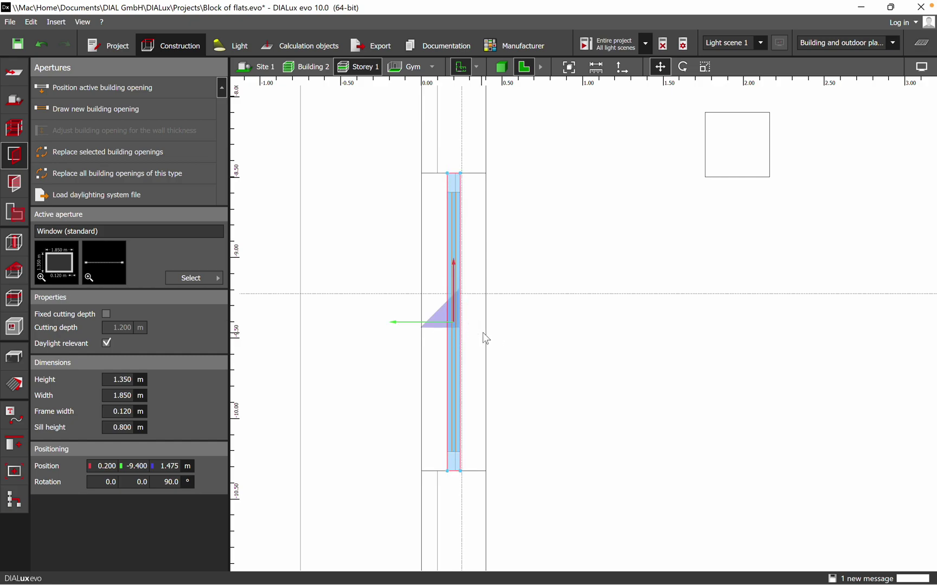
# Place another copy of the window in the opening of the Gym's short end wall, aligned at X 2.150 m, Y -14.900 m
pyautogui.scroll(-10, 524, 284)
pyautogui.scroll(1, 609, 411)
pyautogui.moveTo(609, 411); pyautogui.dragTo(571, 297, button='middle')
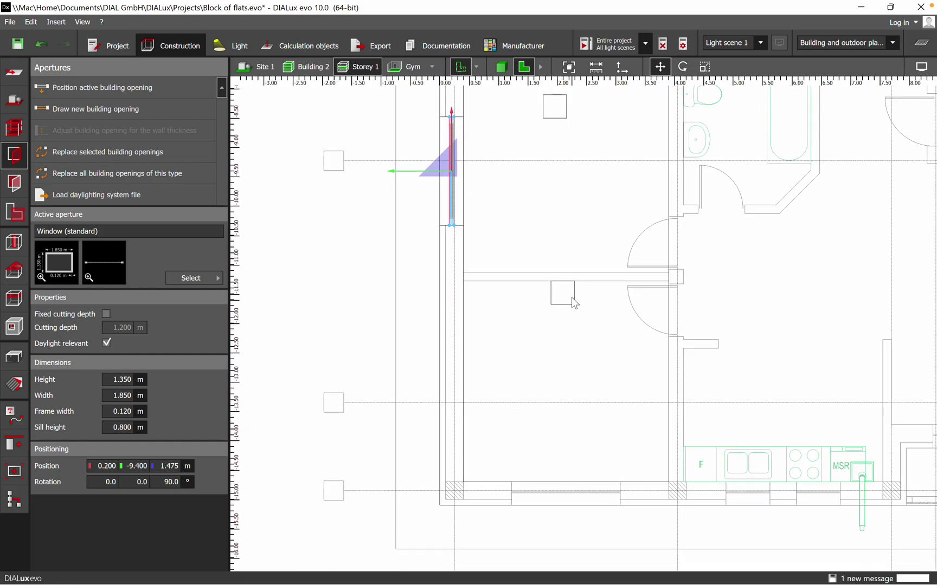
pyautogui.scroll(-3, 571, 297)
pyautogui.moveTo(71, 272); pyautogui.dragTo(578, 432)
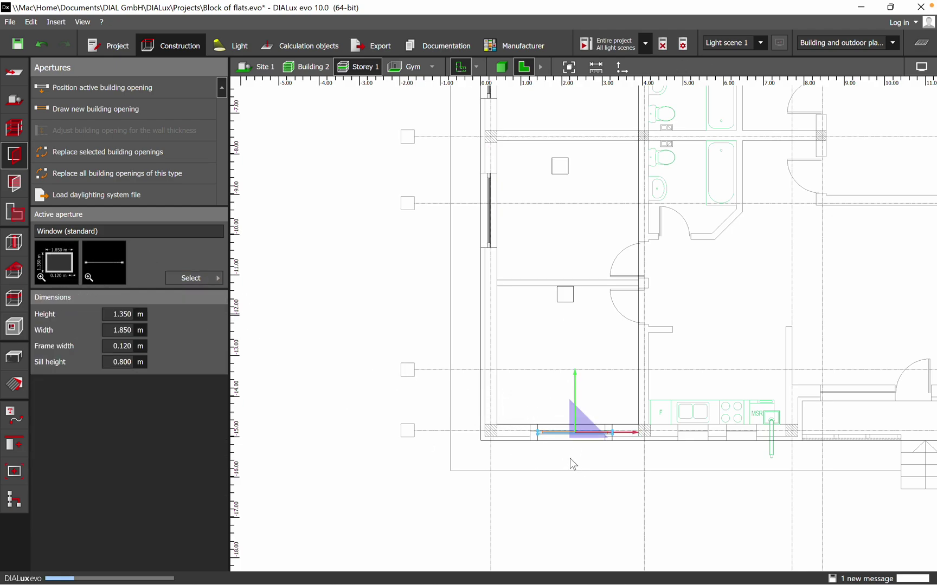
pyautogui.scroll(3, 554, 435)
pyautogui.moveTo(565, 357); pyautogui.dragTo(544, 354)
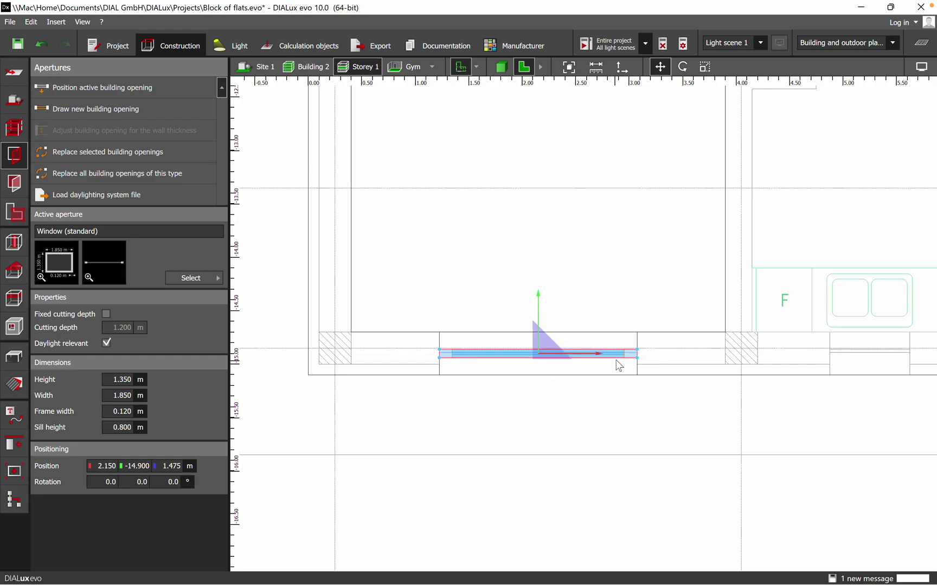
pyautogui.click(625, 421)
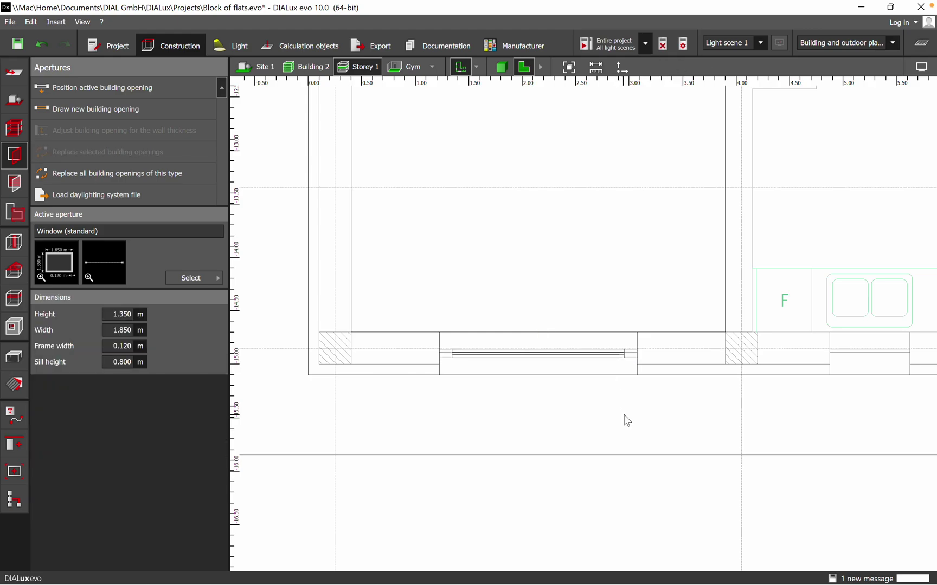
# Inspect the Gym with its three windows and columns in the 3D view and return to the floor plan
pyautogui.click(501, 67)
pyautogui.moveTo(695, 438); pyautogui.dragTo(607, 436, button='right')
pyautogui.moveTo(649, 302); pyautogui.dragTo(644, 493, button='right')
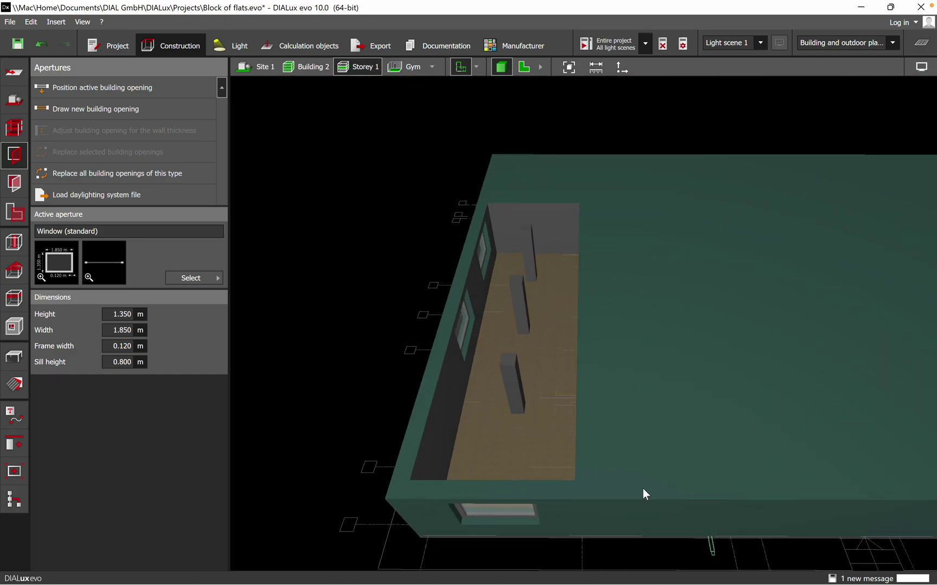
pyautogui.click(529, 66)
pyautogui.scroll(-2, 441, 176)
pyautogui.moveTo(527, 178); pyautogui.dragTo(518, 306, button='right')
pyautogui.scroll(2, 542, 260)
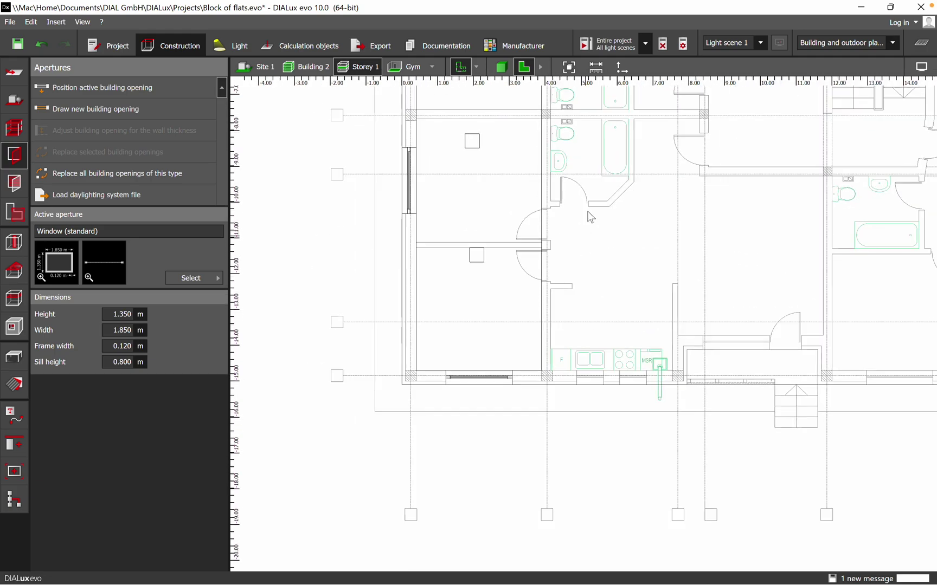
pyautogui.moveTo(574, 264); pyautogui.dragTo(520, 341, button='right')
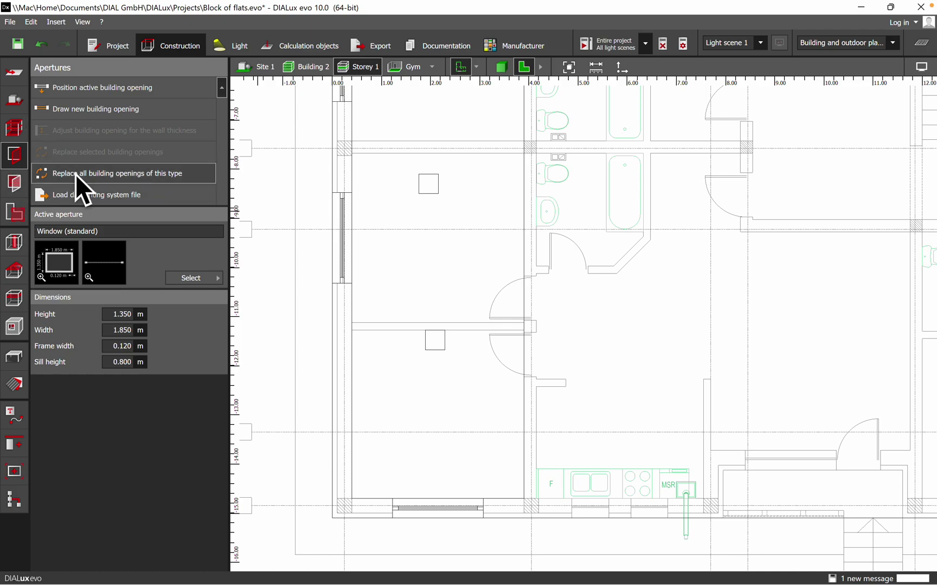
# Look through the furniture objects and their catalogs, and the Cutout, Ceilings, Roofs, Room elements and Materials tools
pyautogui.click(16, 355)
pyautogui.click(186, 343)
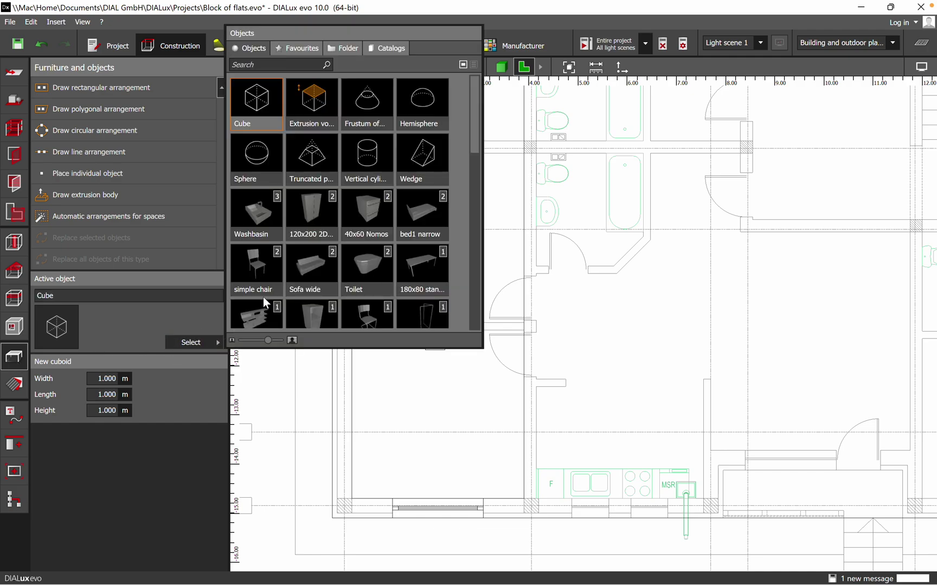
pyautogui.scroll(-5, 374, 235)
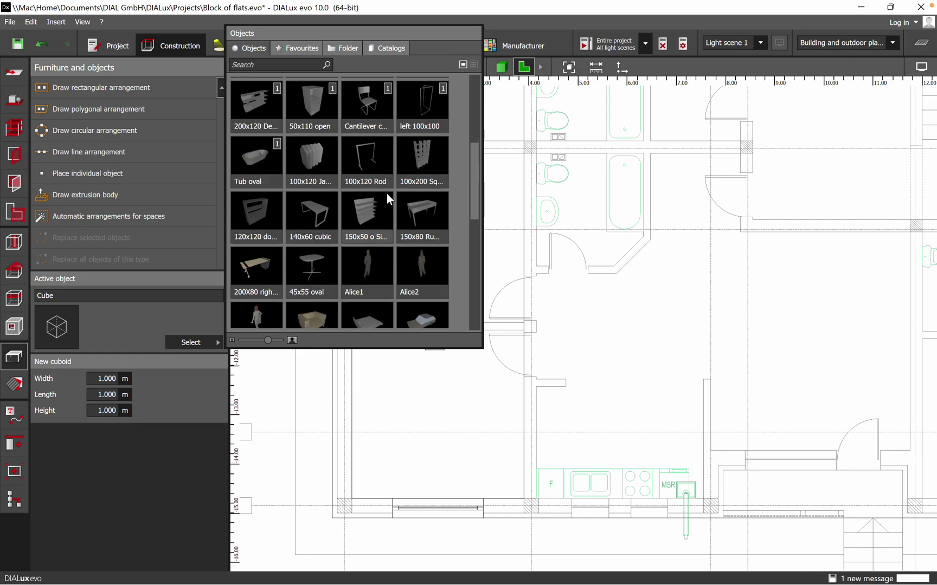
pyautogui.scroll(-2, 387, 194)
pyautogui.scroll(3, 386, 193)
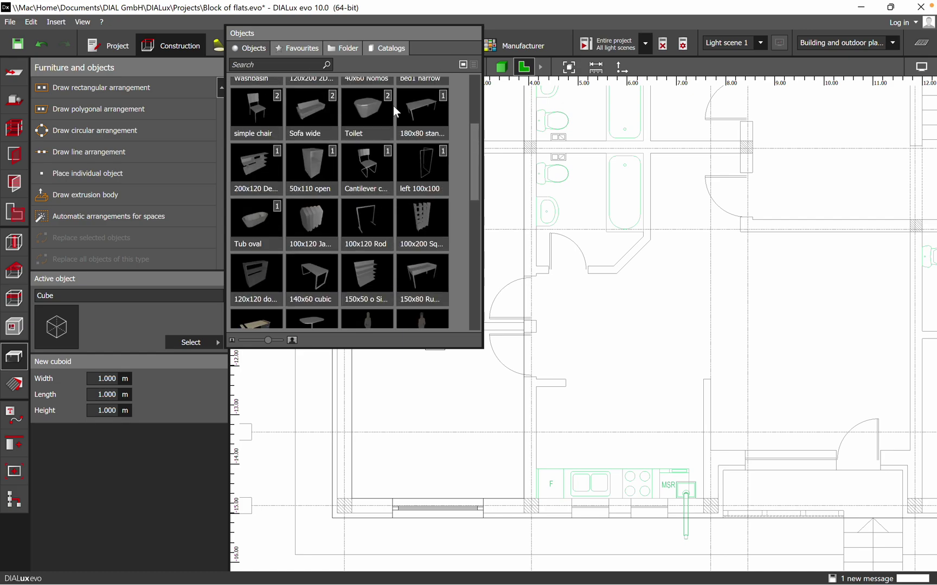
pyautogui.click(391, 48)
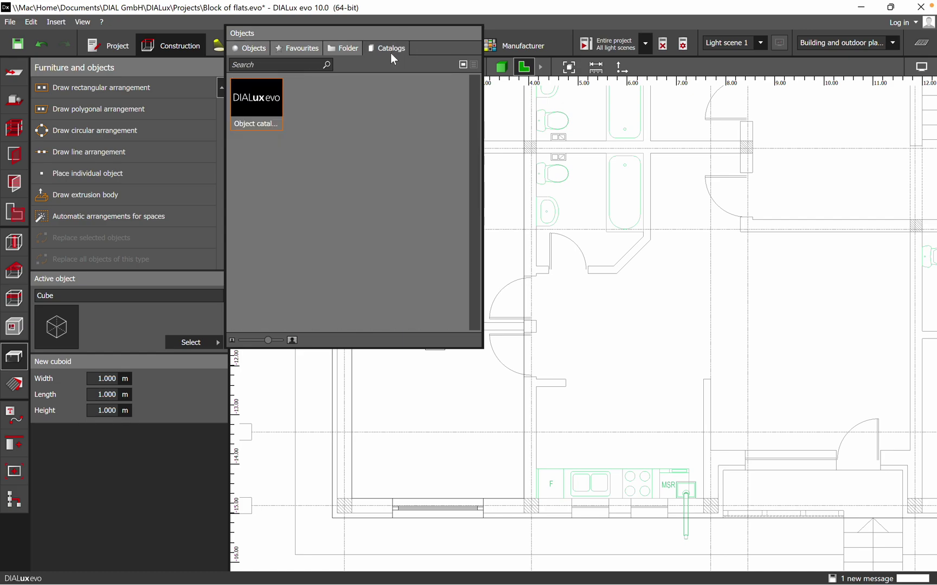
pyautogui.click(17, 333)
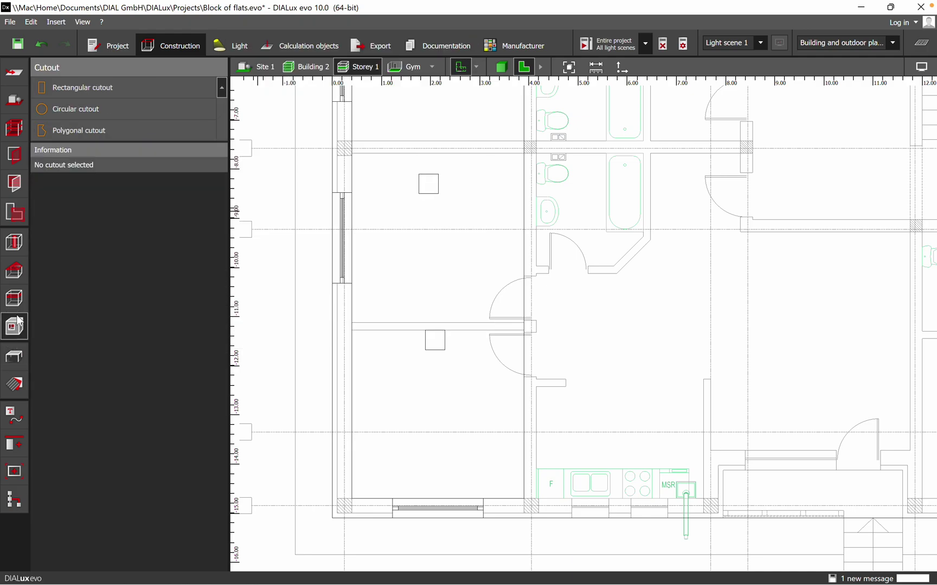
pyautogui.click(20, 304)
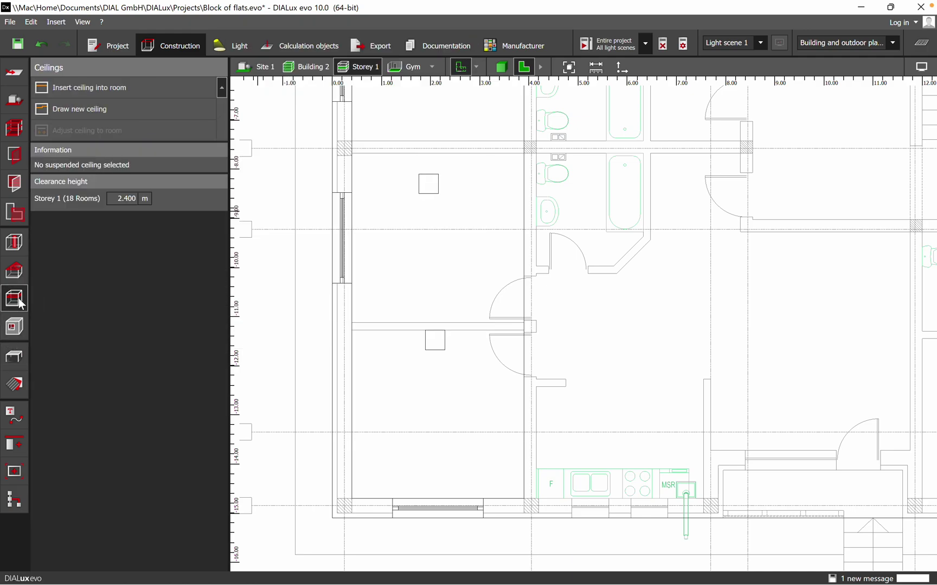
pyautogui.click(15, 271)
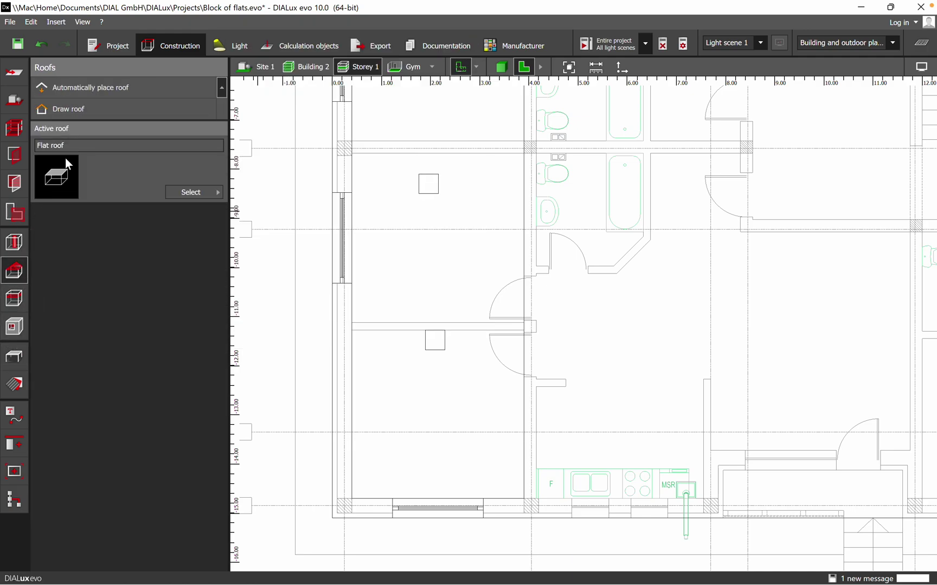
pyautogui.click(14, 241)
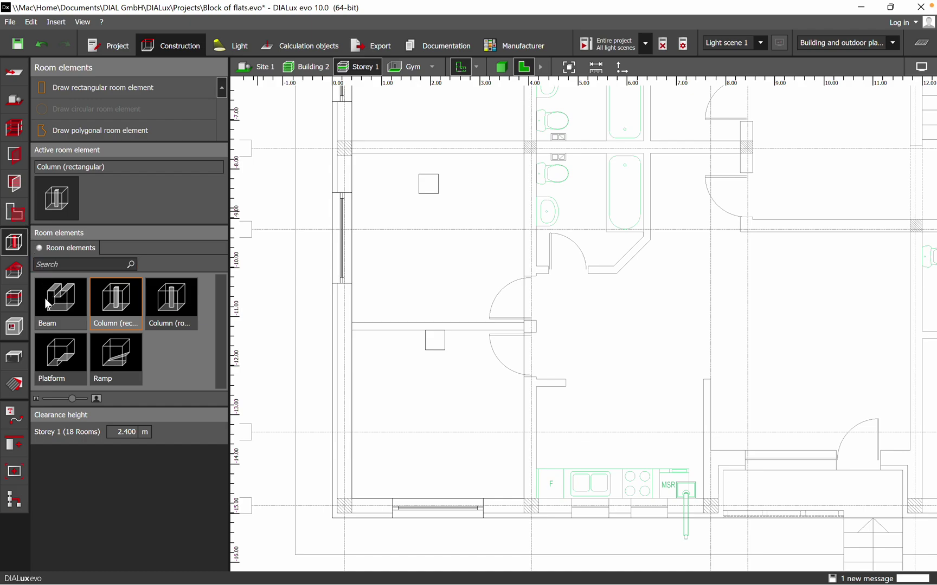
pyautogui.click(15, 384)
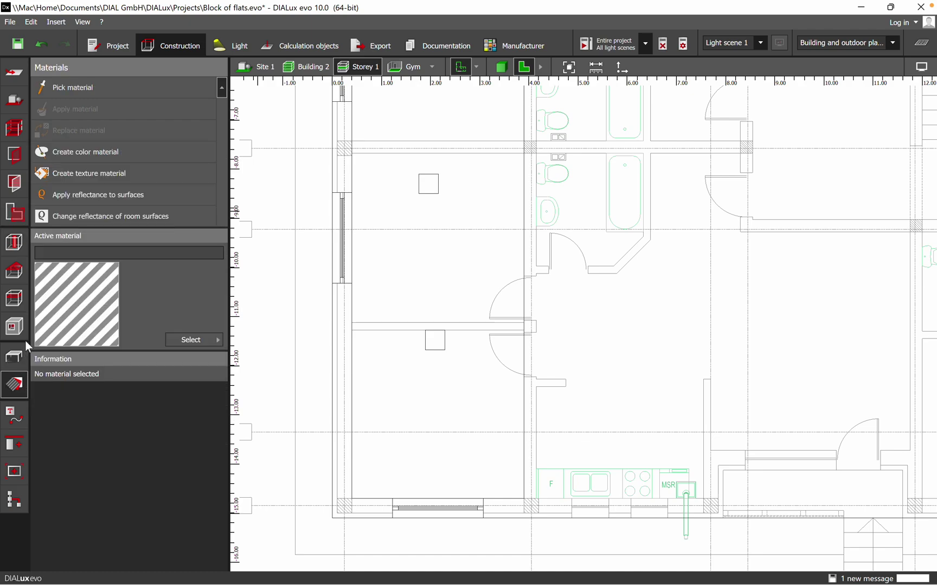
# Open the DIALux evo object catalog from the furniture object selection and show the Home furniture category
pyautogui.click(25, 359)
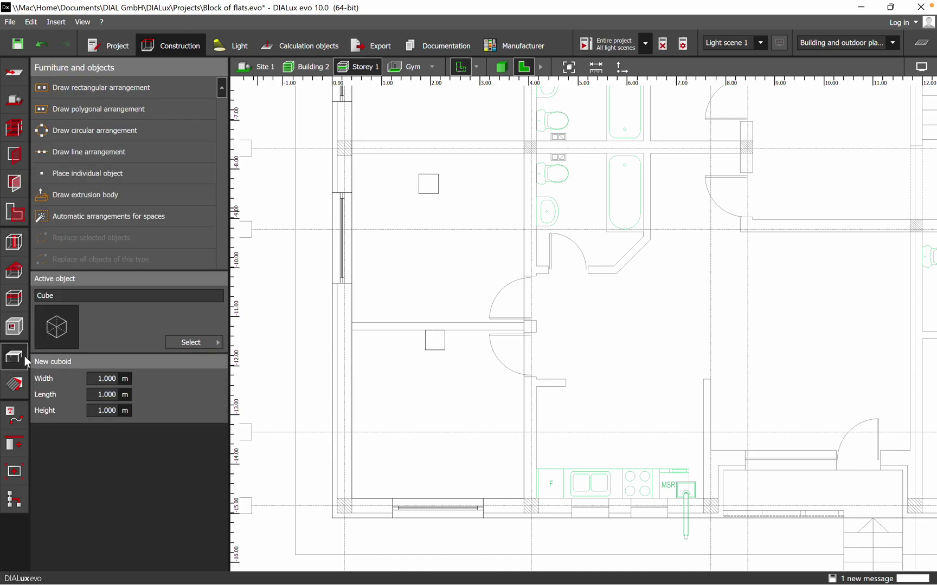
pyautogui.click(190, 343)
pyautogui.click(271, 92)
pyautogui.click(163, 187)
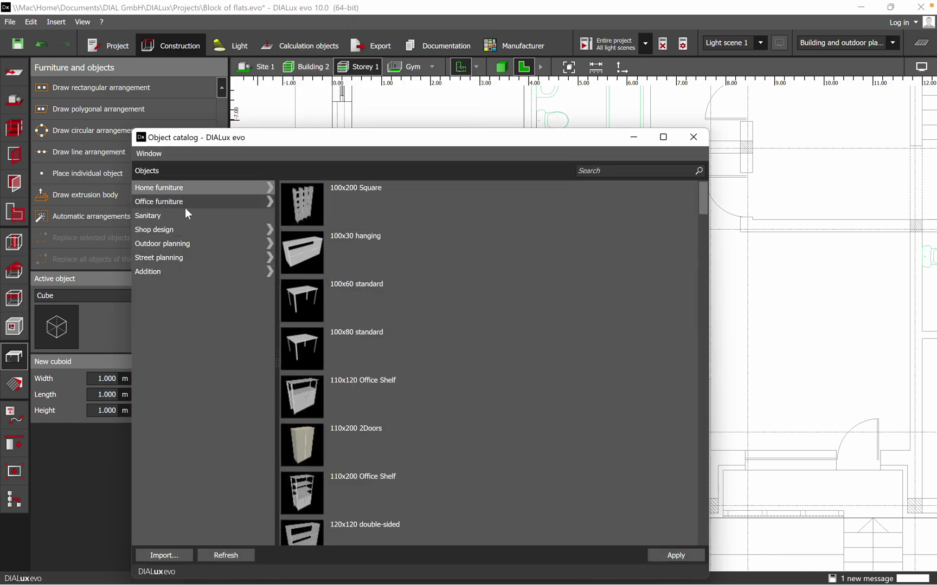
# Choose the 2er Sofa from the Home furniture category as the active object and close the object catalog
pyautogui.scroll(-5, 423, 271)
pyautogui.scroll(-8, 365, 356)
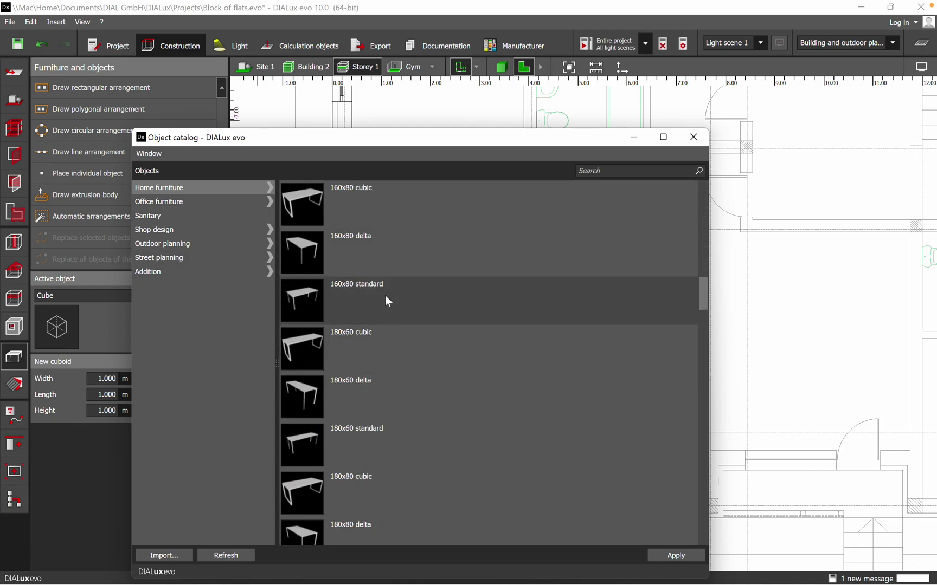
pyautogui.moveTo(404, 139); pyautogui.dragTo(453, 79)
pyautogui.scroll(-3, 437, 271)
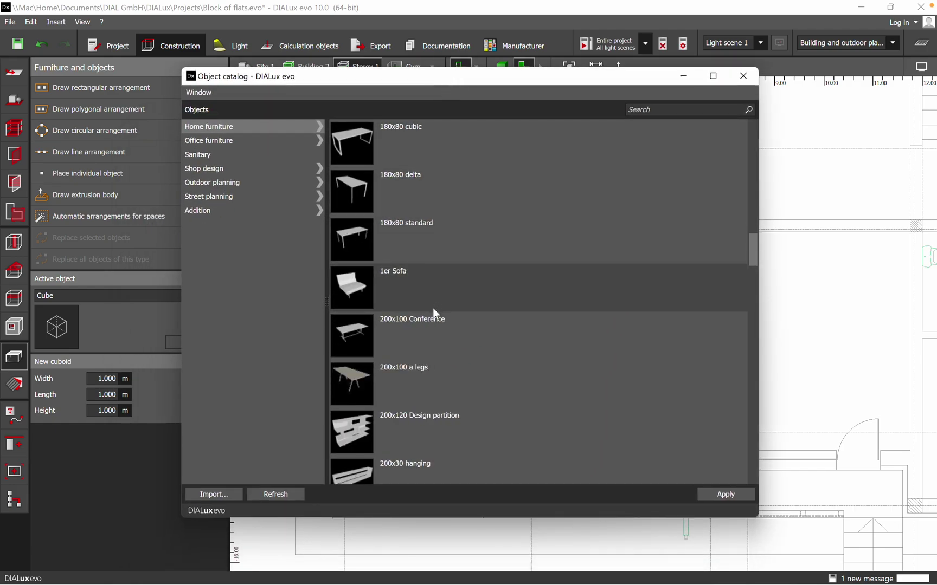
pyautogui.scroll(-3, 436, 317)
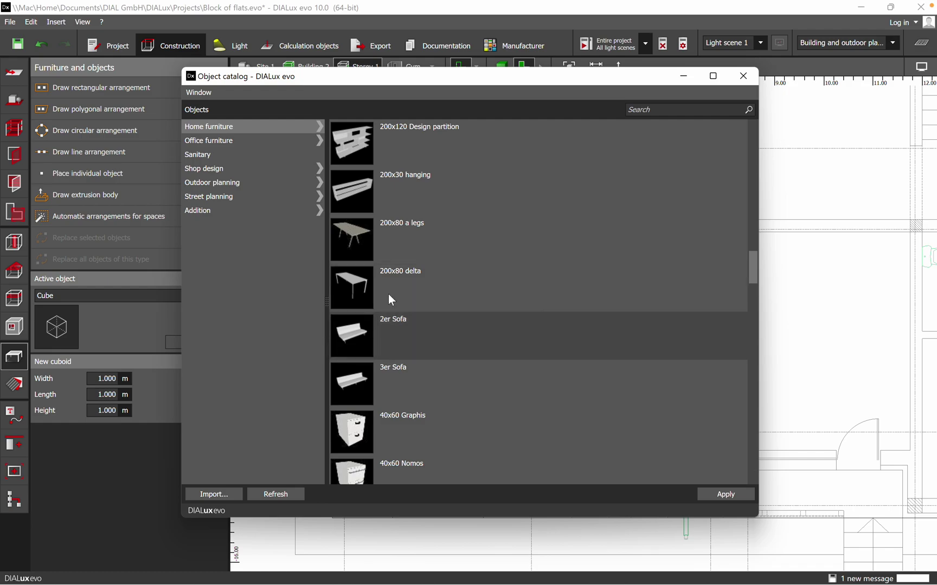
pyautogui.click(356, 338)
pyautogui.click(729, 491)
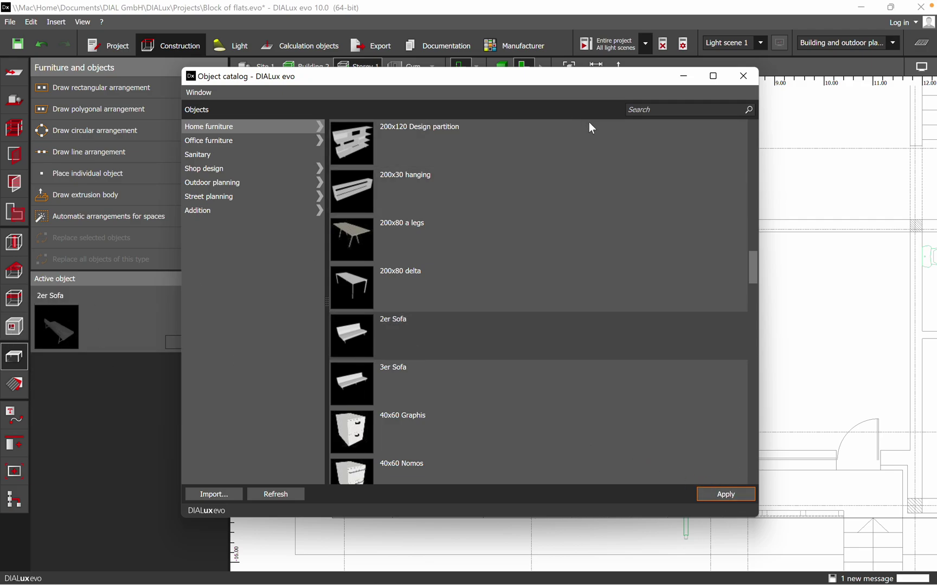
pyautogui.click(743, 76)
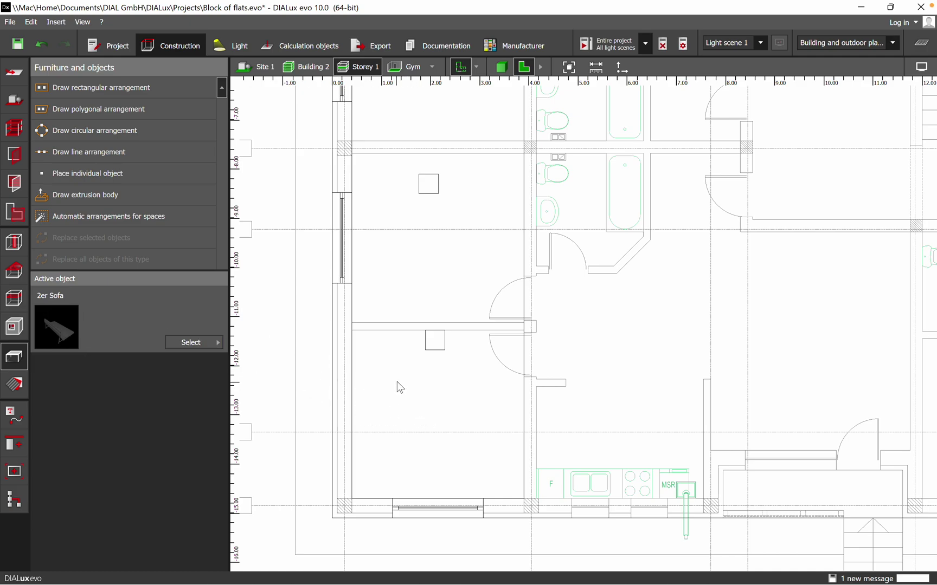
# Place the 2er Sofa in the Gym's corner by the windows at about X 0.857 m, Y -13.667 m and inspect it in the 3D view
pyautogui.moveTo(70, 336); pyautogui.dragTo(375, 489)
pyautogui.scroll(2, 414, 322)
pyautogui.click(498, 73)
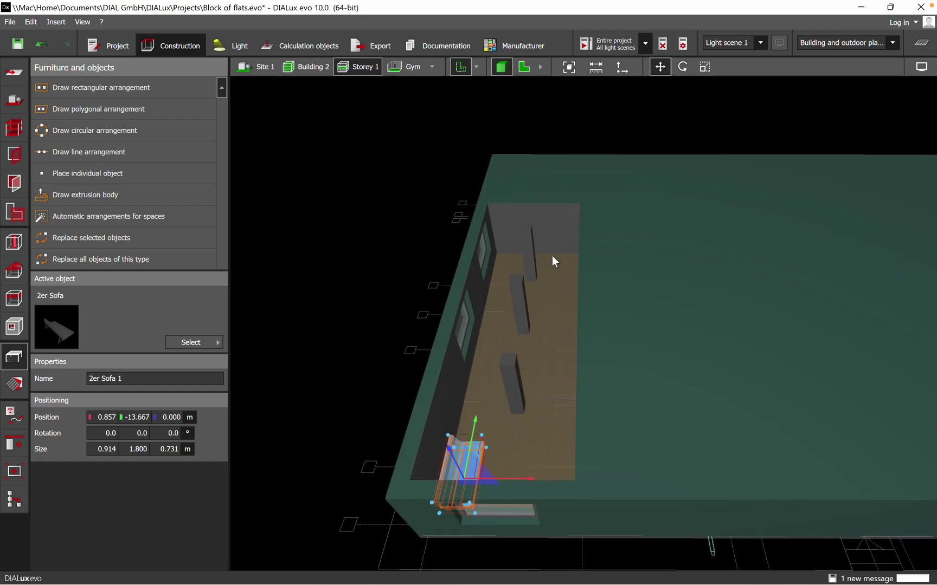
pyautogui.moveTo(579, 473); pyautogui.dragTo(466, 487)
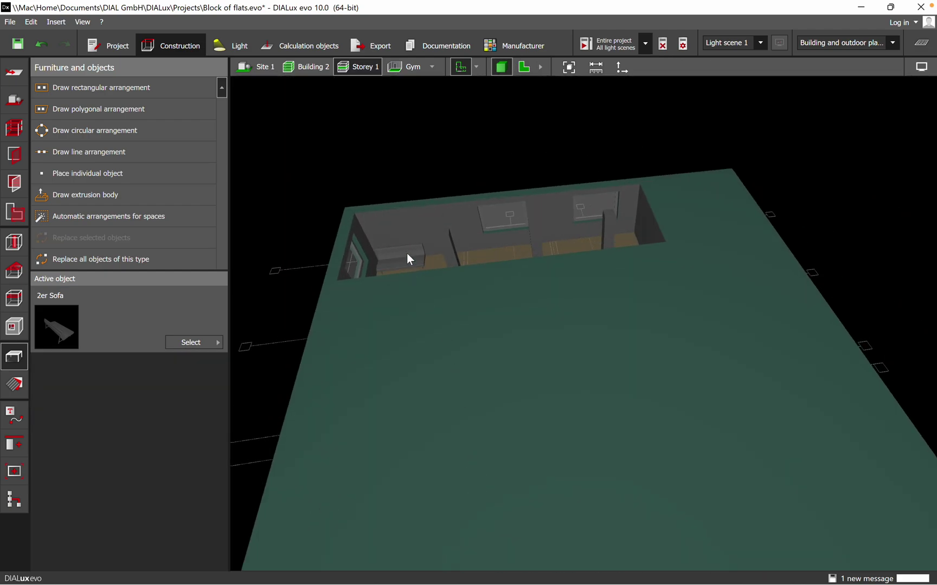
pyautogui.scroll(4, 404, 250)
pyautogui.moveTo(404, 294); pyautogui.dragTo(561, 399)
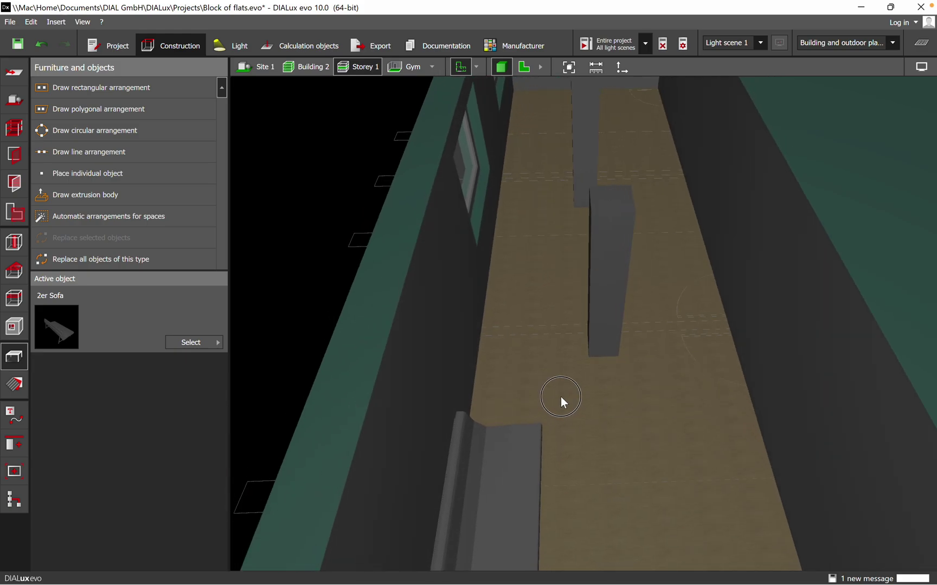
pyautogui.scroll(-3, 583, 336)
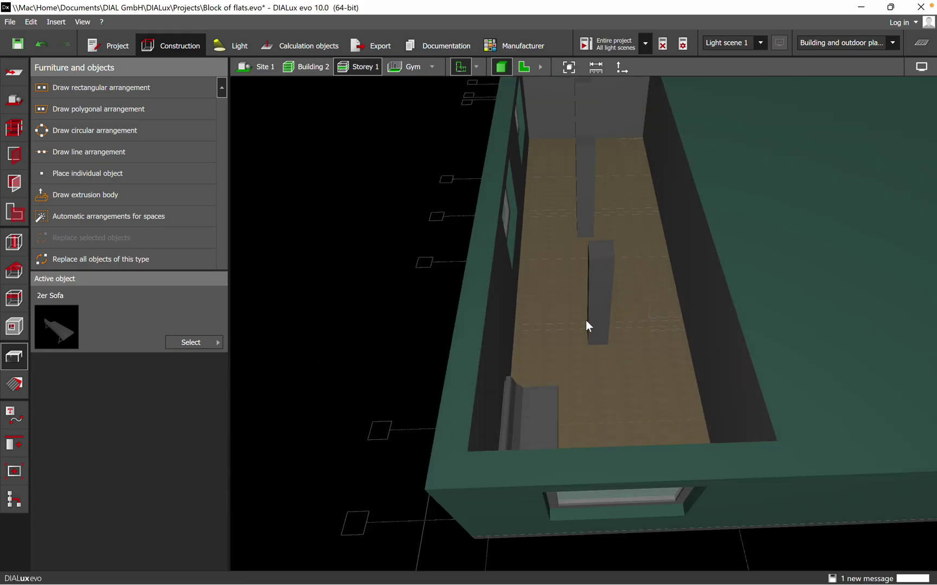
pyautogui.click(534, 68)
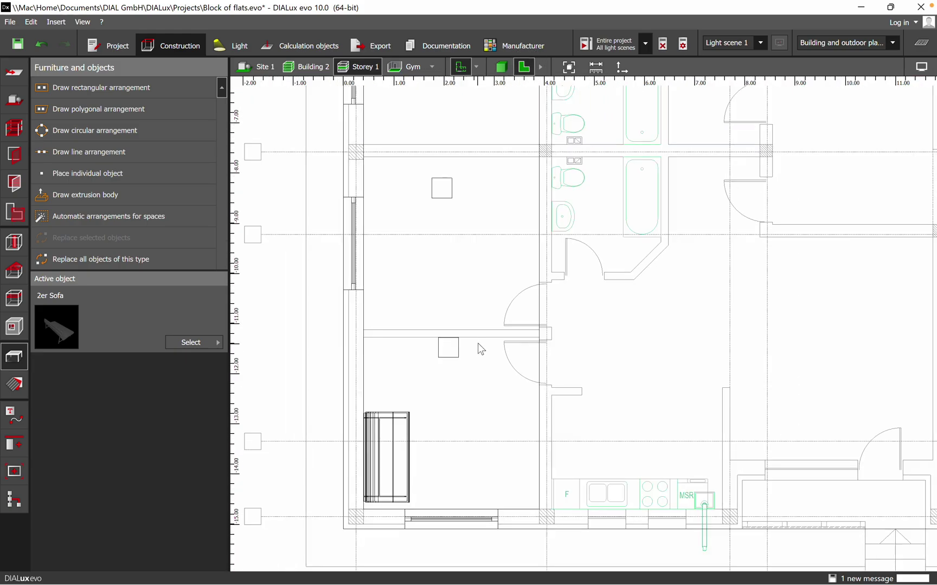
pyautogui.click(35, 223)
pyautogui.click(468, 241)
pyautogui.rightClick(470, 246)
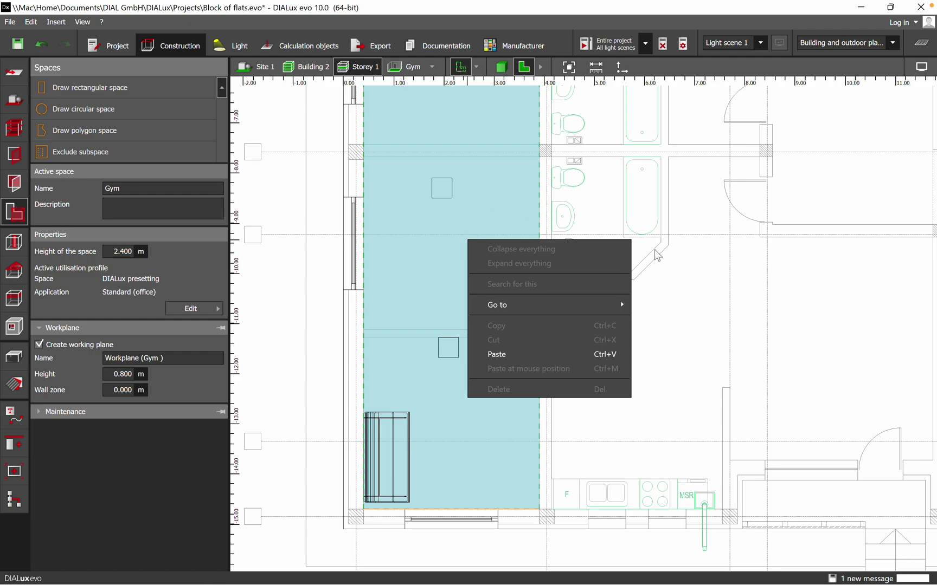
pyautogui.click(689, 213)
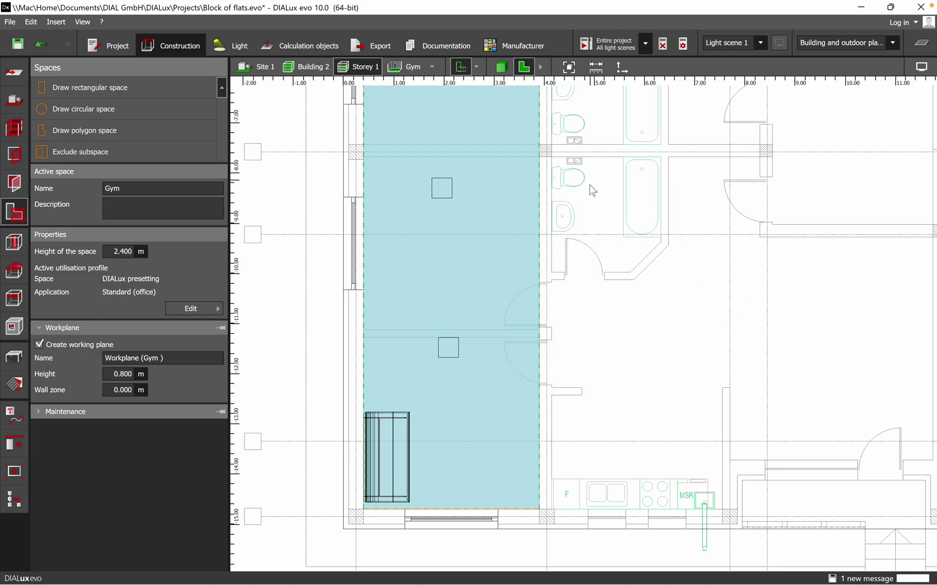
# Check the positions of the Gym's upper and middle columns and save the project
pyautogui.moveTo(537, 147); pyautogui.dragTo(538, 288, button='middle')
pyautogui.scroll(-1, 537, 288)
pyautogui.click(460, 200)
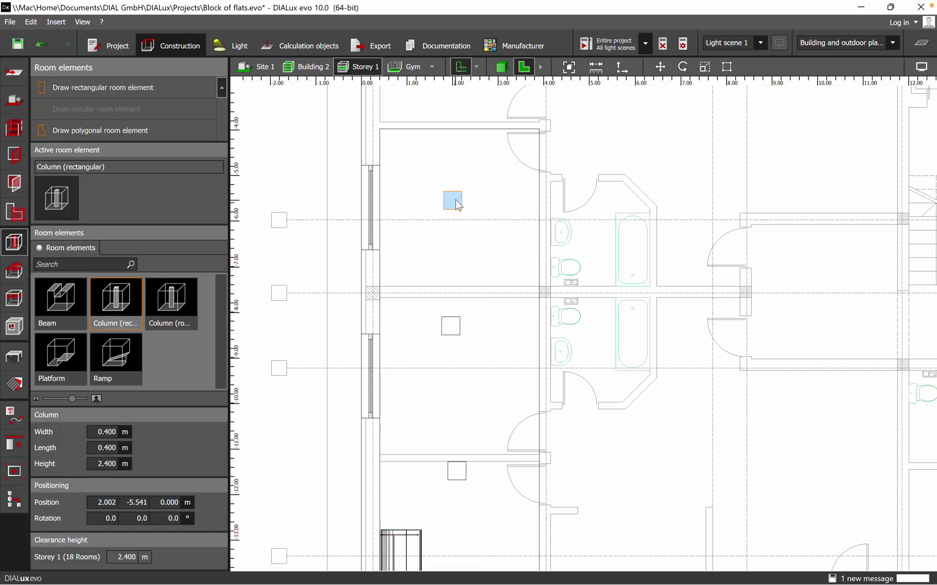
pyautogui.click(439, 320)
pyautogui.click(510, 333)
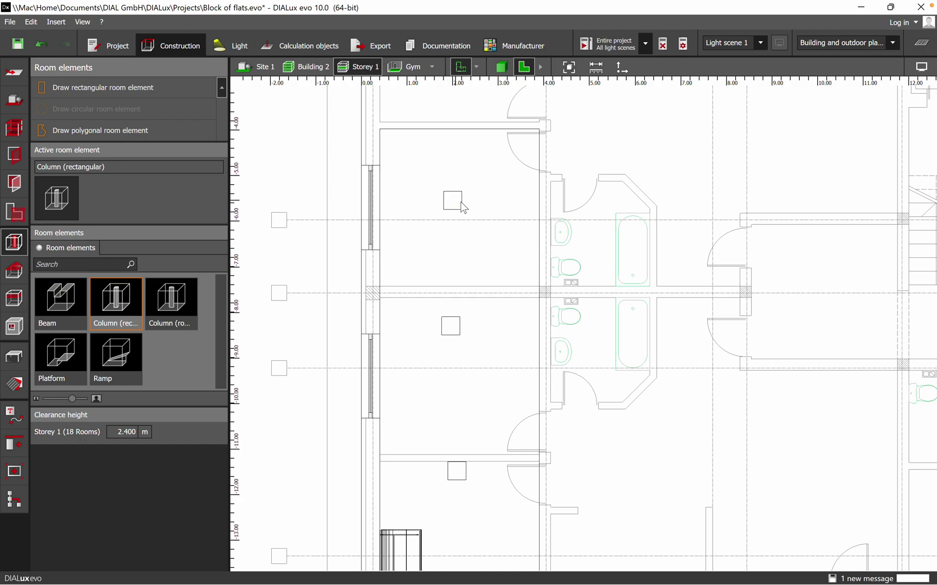
pyautogui.click(422, 187)
pyautogui.hotkey('ctrl', 's')
# Move the Gym's uppermost column towards the short upper wall to Y -5.341 m
pyautogui.scroll(5, 478, 222)
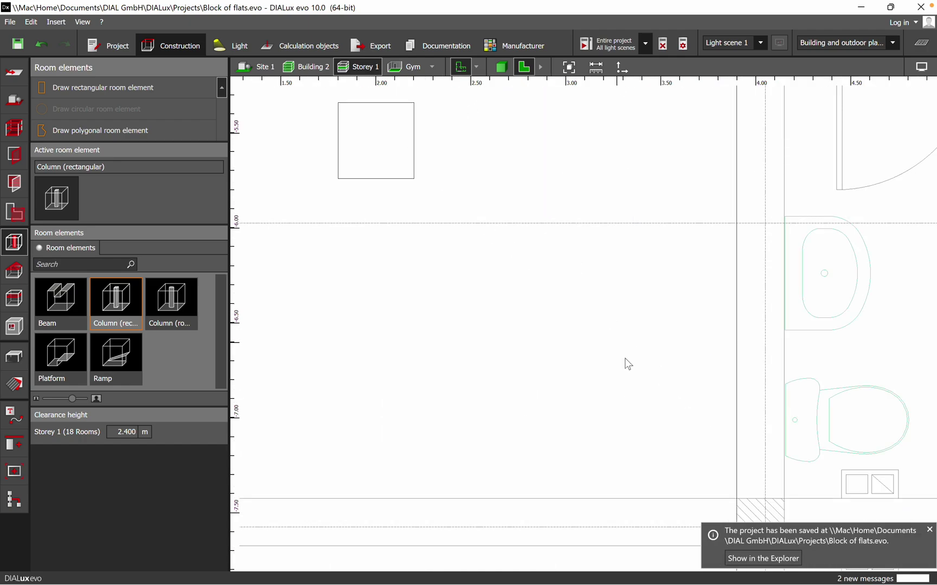
pyautogui.scroll(-5, 626, 362)
pyautogui.click(548, 295)
pyautogui.rightClick(548, 296)
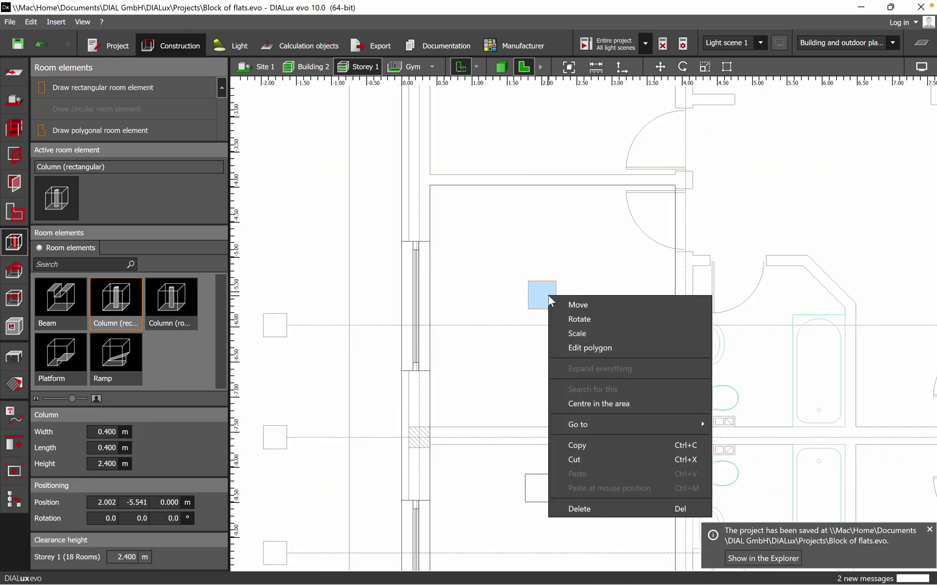
pyautogui.click(574, 307)
pyautogui.moveTo(546, 297)
pyautogui.mouseDown()
pyautogui.moveTo(574, 296)
pyautogui.moveTo(547, 297)
pyautogui.moveTo(551, 321)
pyautogui.moveTo(550, 290)
pyautogui.mouseUp()
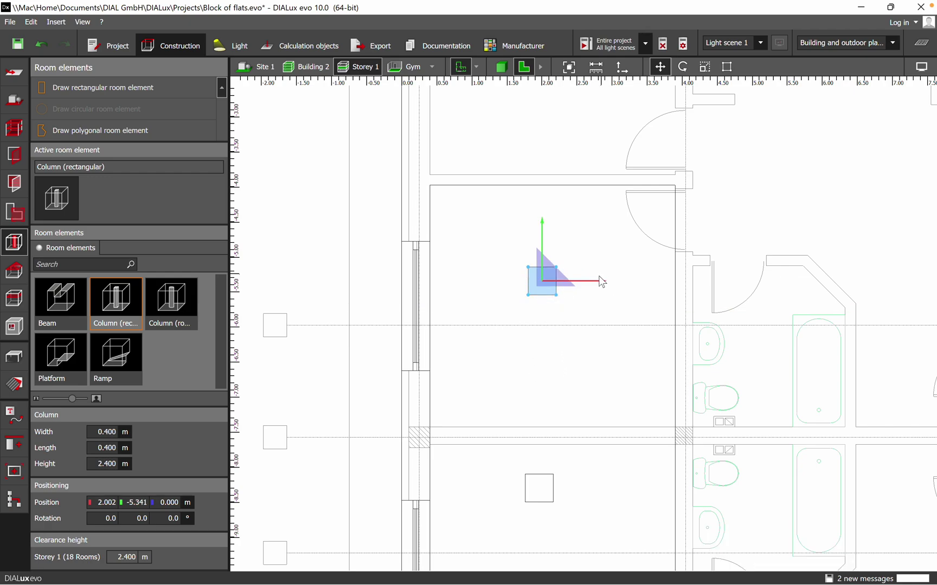
pyautogui.click(608, 385)
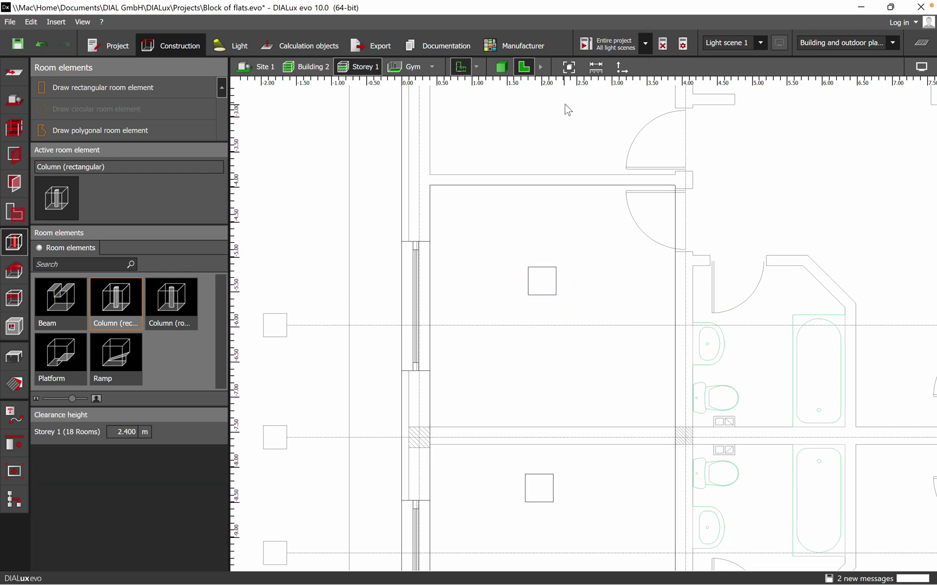
# Measure the distances between the Gym's neighbouring columns on the floor plan
pyautogui.click(593, 68)
pyautogui.moveTo(611, 356); pyautogui.dragTo(594, 308, button='middle')
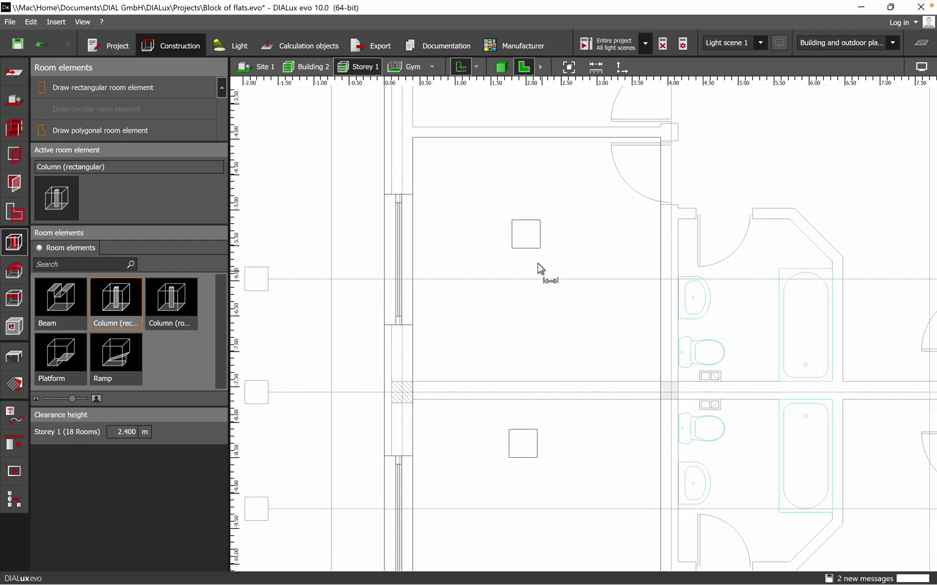
pyautogui.click(512, 248)
pyautogui.moveTo(594, 357); pyautogui.dragTo(593, 219, button='middle')
pyautogui.scroll(-2, 592, 213)
pyautogui.click(534, 285)
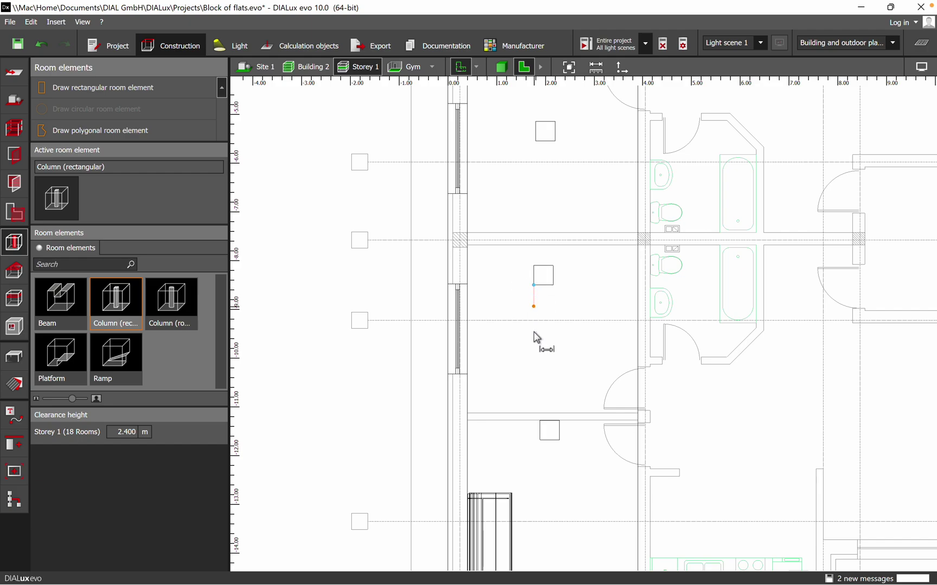
pyautogui.press('Escape')
pyautogui.click(549, 432)
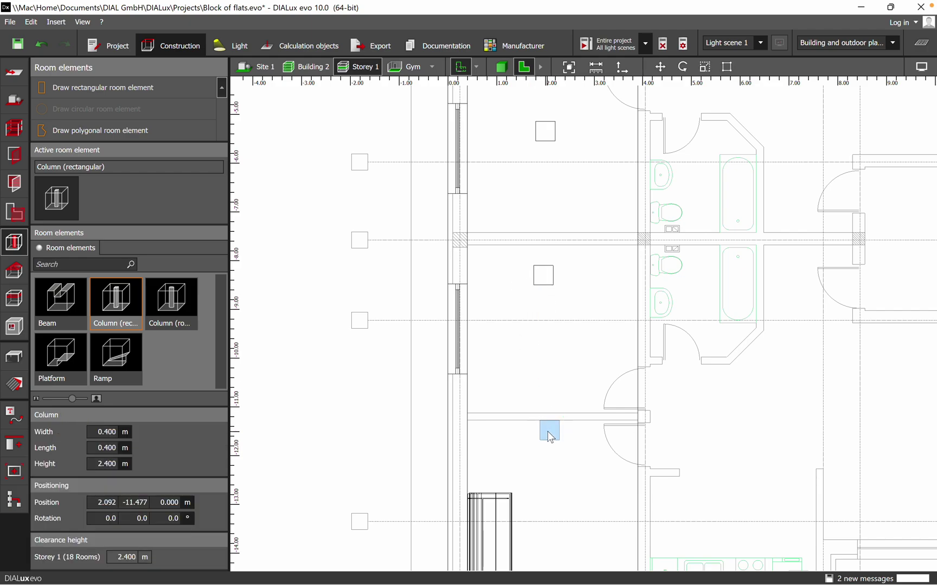
pyautogui.rightClick(548, 431)
pyautogui.click(601, 233)
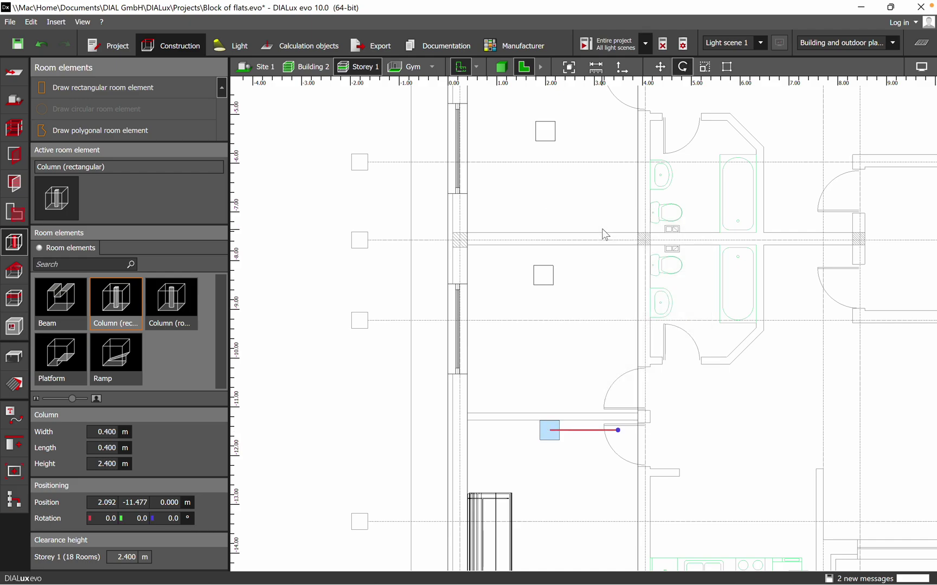
pyautogui.press('Escape')
# Move the Gym's lowest column closer to the middle one, to X 2.032 m, Y -11.325 m
pyautogui.click(552, 432)
pyautogui.rightClick(551, 431)
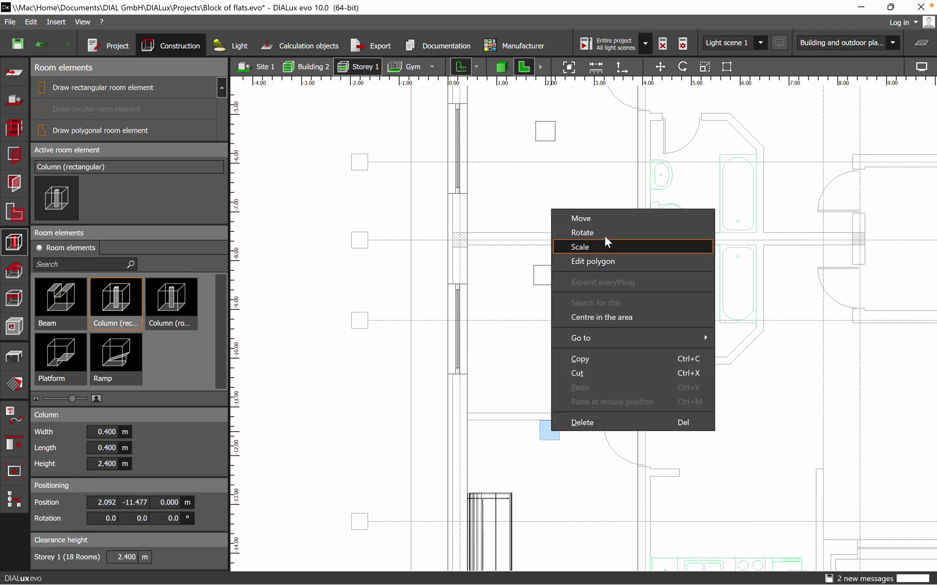
pyautogui.click(600, 221)
pyautogui.scroll(1, 588, 295)
pyautogui.scroll(3, 554, 351)
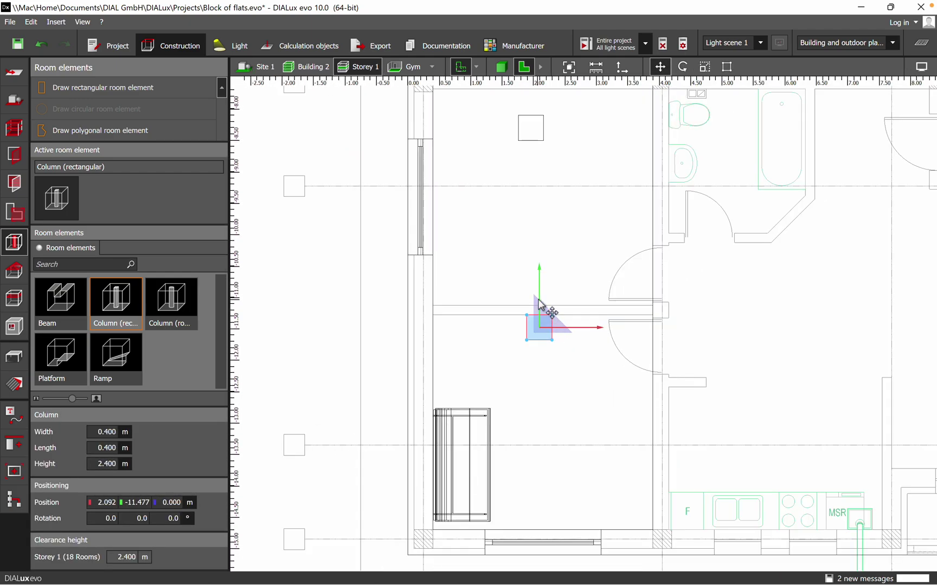
pyautogui.scroll(2, 539, 310)
pyautogui.moveTo(544, 347); pyautogui.dragTo(534, 328)
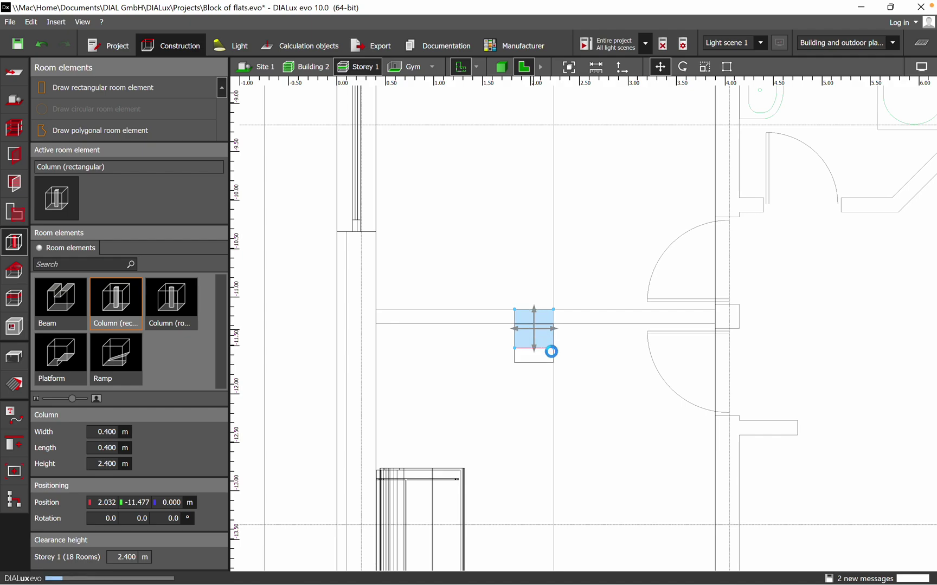
pyautogui.click(599, 389)
# Measure the gap between the Gym's middle column and its lowest column
pyautogui.scroll(-4, 467, 401)
pyautogui.click(595, 66)
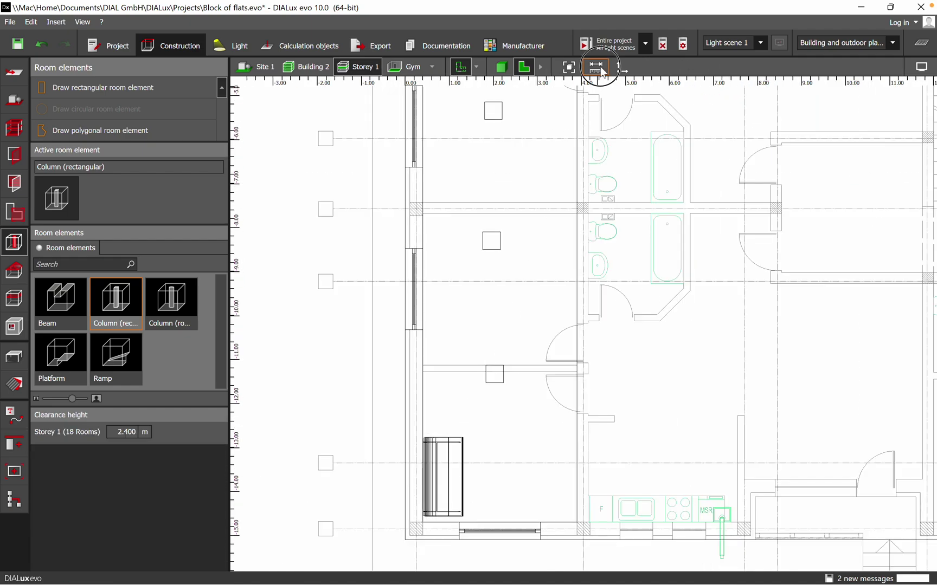
pyautogui.click(482, 250)
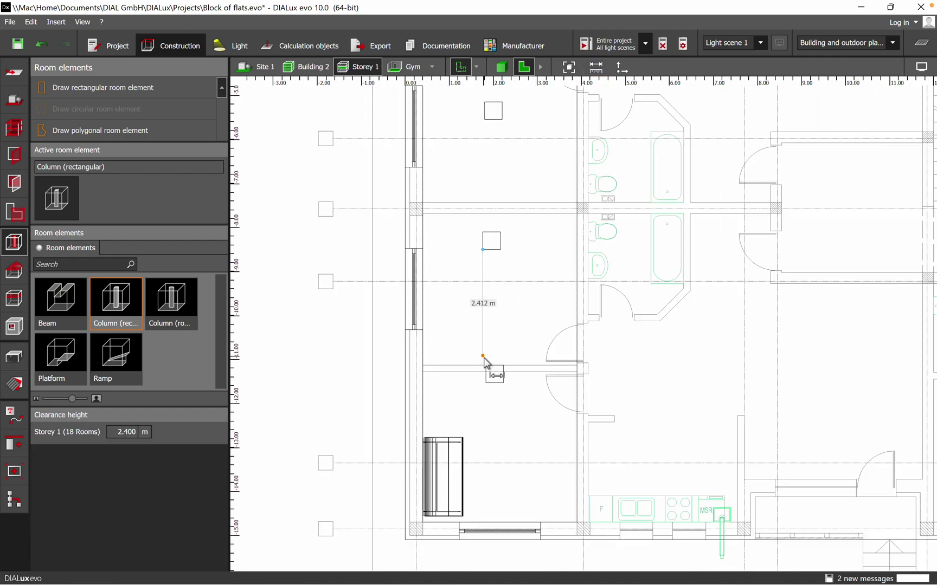
pyautogui.press('Escape')
# Shift the lowest column sideways to line it up with the middle column
pyautogui.scroll(5, 498, 368)
pyautogui.click(501, 369)
pyautogui.rightClick(500, 369)
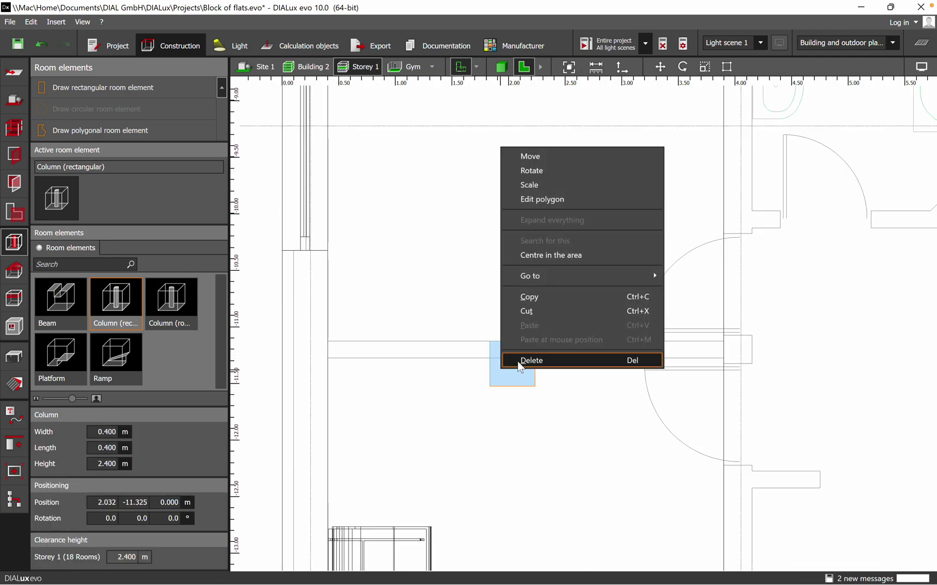
pyautogui.click(557, 156)
pyautogui.moveTo(516, 371); pyautogui.dragTo(617, 257)
pyautogui.click(529, 277)
# Inspect the Gym's row of columns and the sofa in the 3D view and return to the floor plan
pyautogui.click(502, 68)
pyautogui.scroll(5, 618, 258)
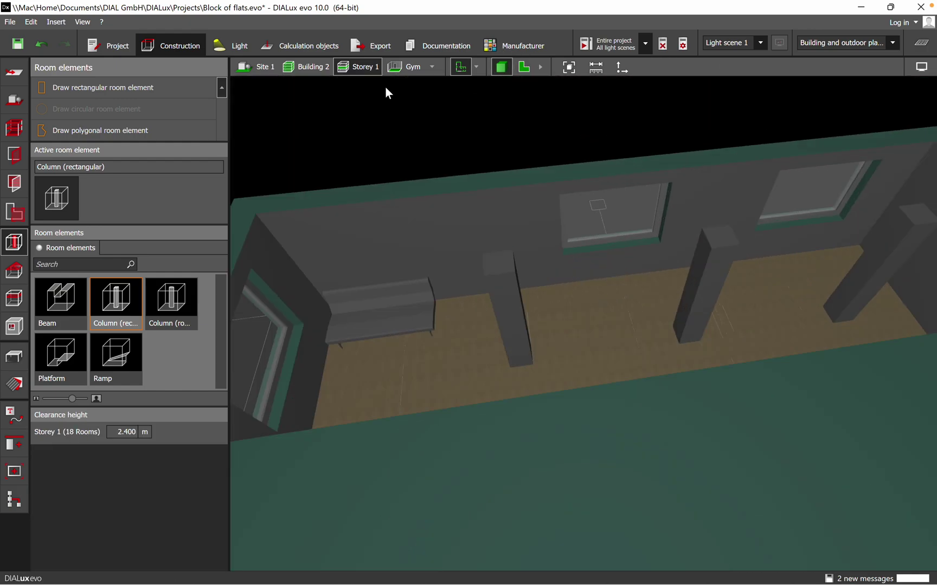
pyautogui.moveTo(640, 318); pyautogui.dragTo(522, 211)
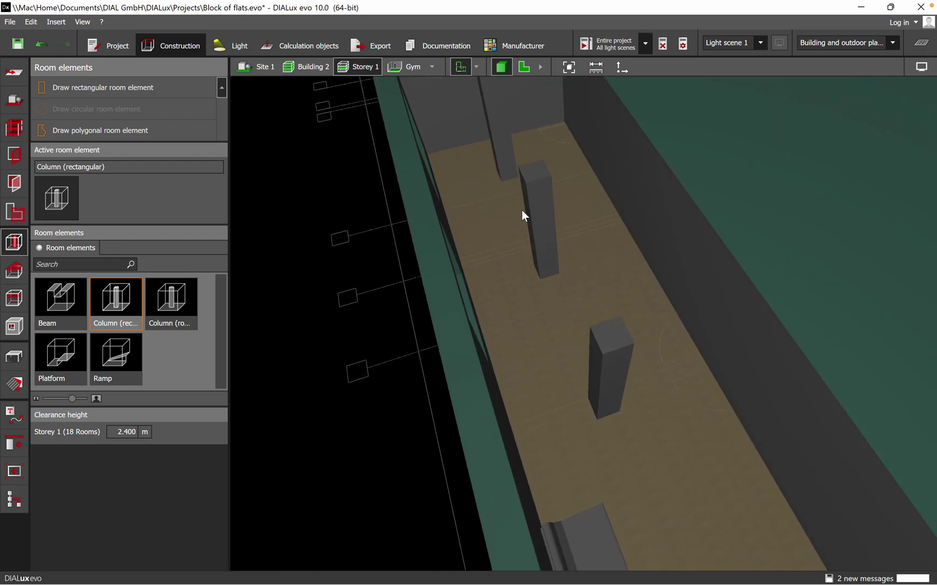
pyautogui.click(524, 67)
# Place a round column between the middle and lowest columns of the Gym at about X 2.188 m, Y -9.751 m
pyautogui.scroll(-5, 666, 357)
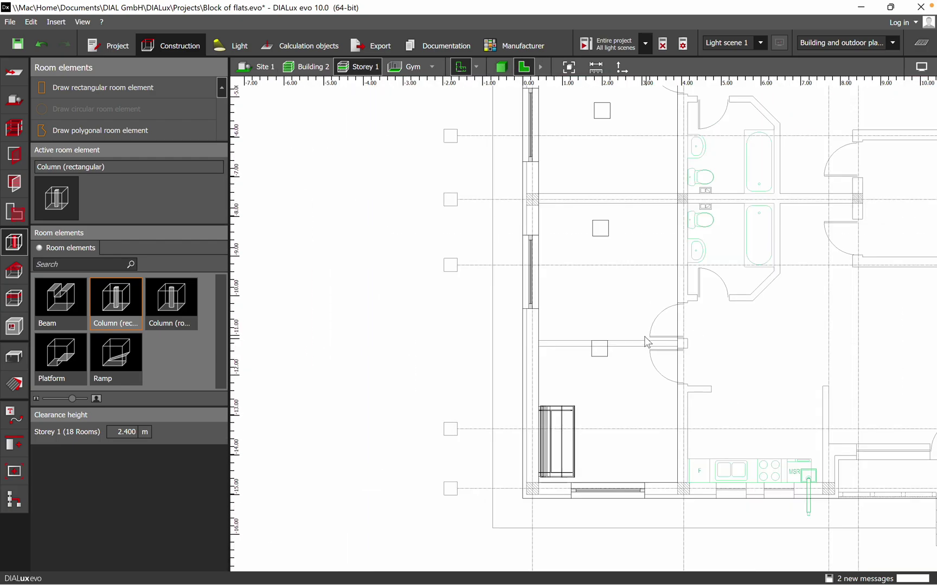
pyautogui.click(121, 368)
pyautogui.click(172, 300)
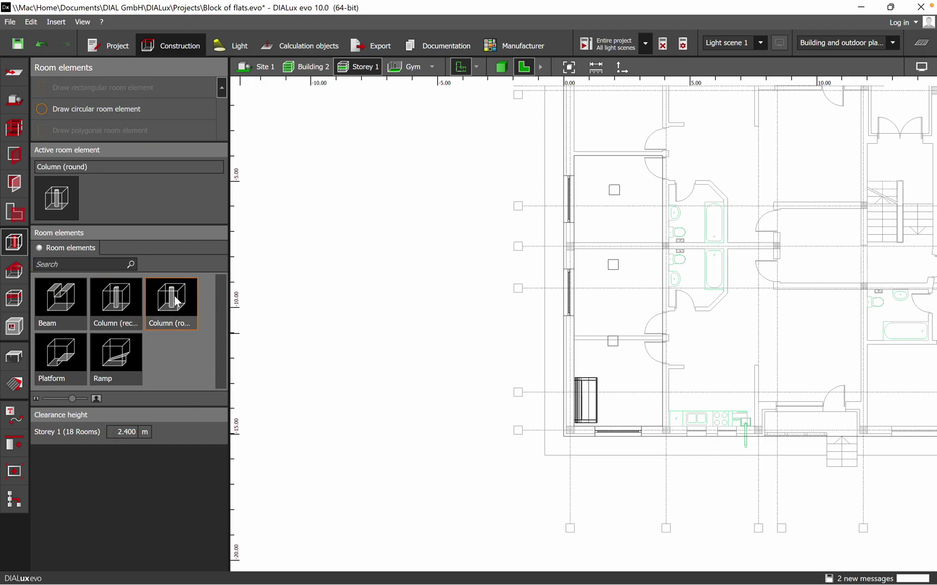
pyautogui.click(619, 301)
pyautogui.scroll(5, 629, 312)
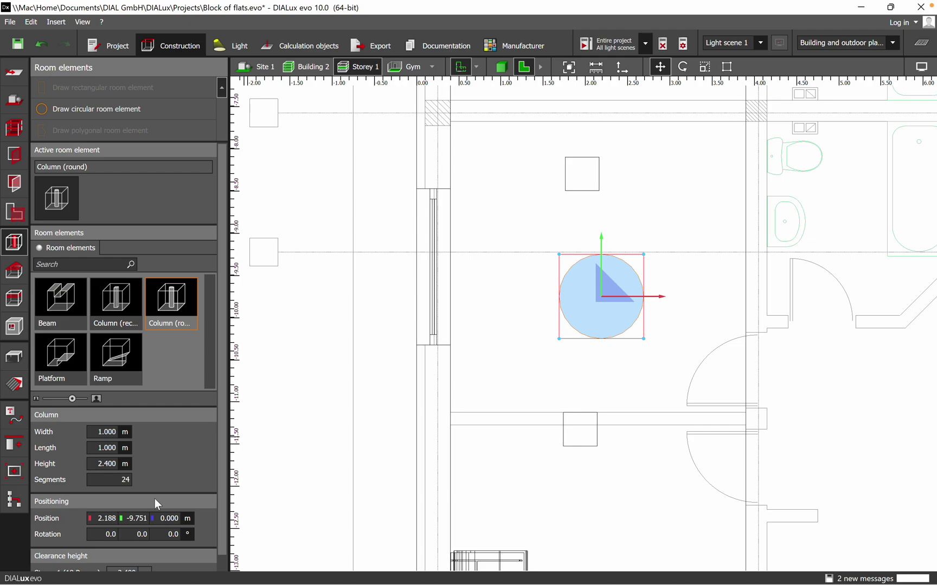
# Set the round column's length and width to 0.4 m
pyautogui.click(114, 448)
pyautogui.write('0.4')
pyautogui.click(113, 432)
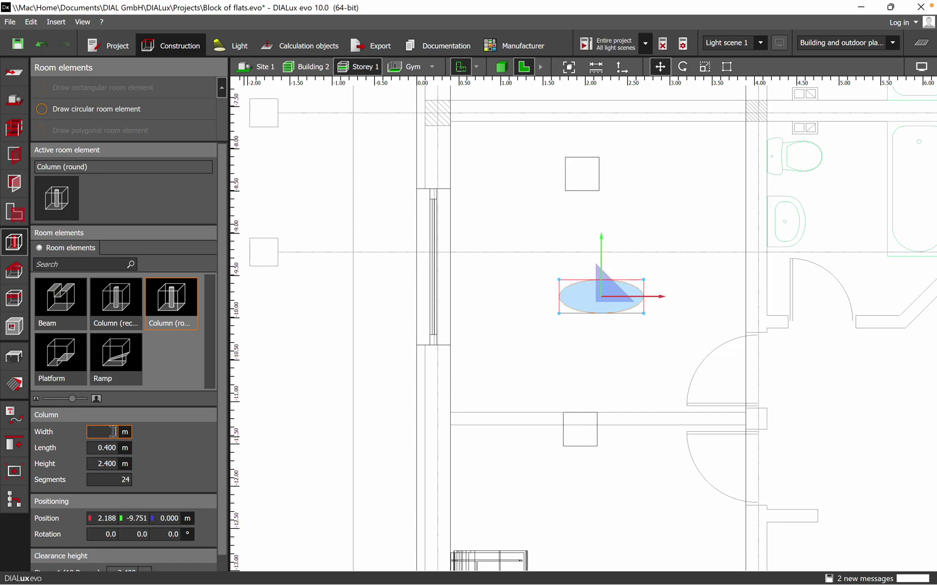
pyautogui.write('0.4')
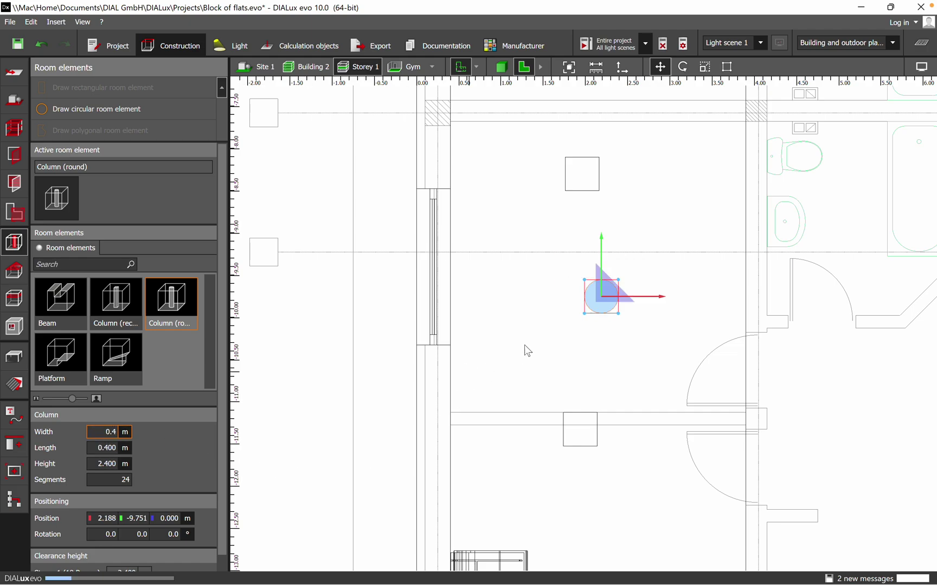
# Move the round column close to the middle rectangular column, at about X 1.988 m, Y -8.957 m
pyautogui.click(524, 344)
pyautogui.click(613, 297)
pyautogui.rightClick(613, 297)
pyautogui.click(631, 299)
pyautogui.click(585, 236)
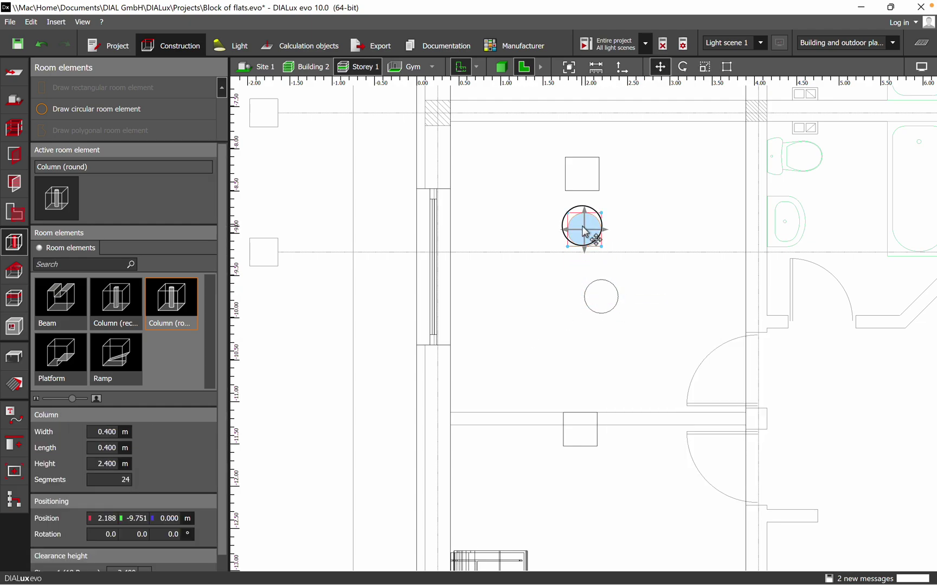
pyautogui.click(539, 164)
# Inspect the moved round column beside the Gym's rectangular columns in the 3D view
pyautogui.click(501, 67)
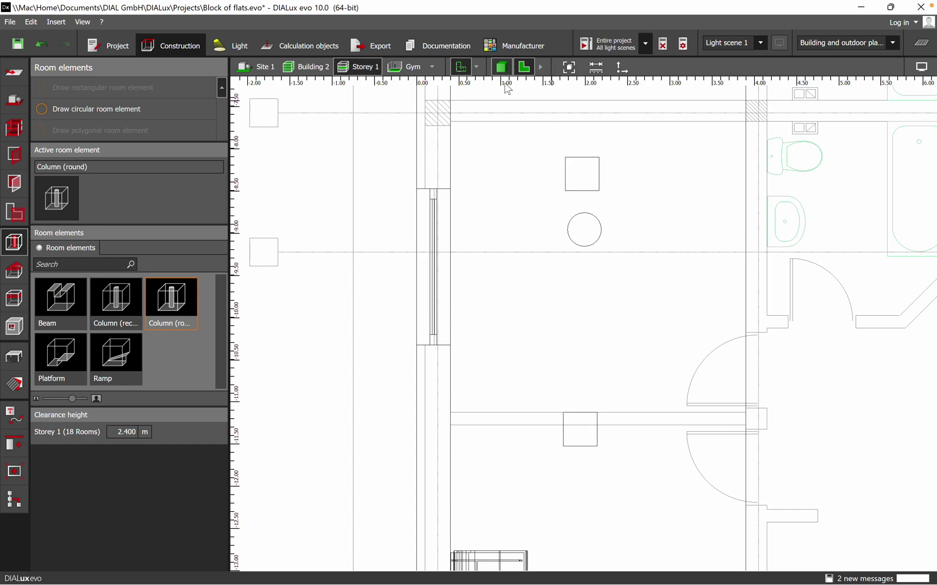
pyautogui.moveTo(601, 357); pyautogui.dragTo(502, 355, button='right')
pyautogui.moveTo(732, 412); pyautogui.dragTo(702, 389, button='middle')
pyautogui.moveTo(700, 388); pyautogui.dragTo(700, 362, button='right')
pyautogui.moveTo(637, 371); pyautogui.dragTo(752, 338, button='right')
pyautogui.moveTo(752, 337); pyautogui.dragTo(814, 400)
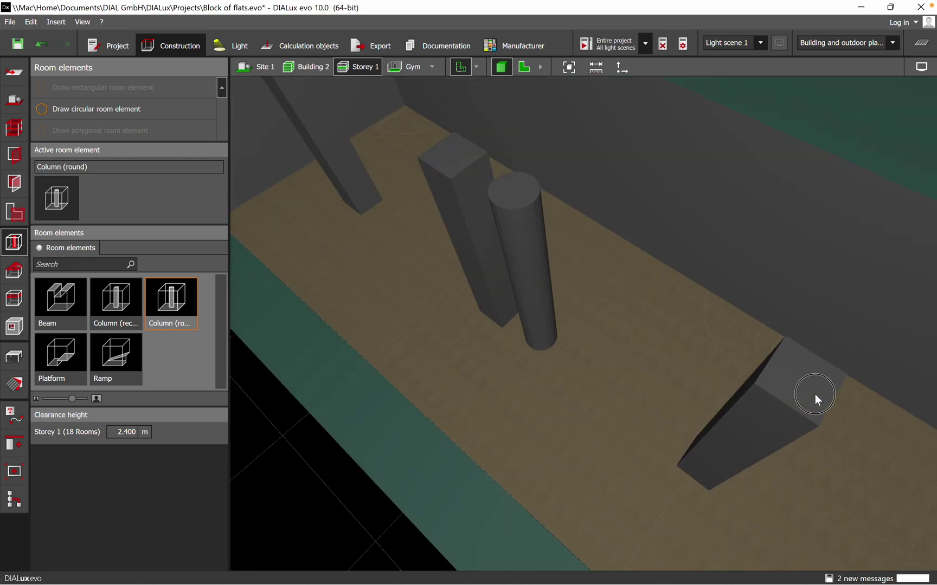
# Delete the round column in the floor plan
pyautogui.click(529, 69)
pyautogui.click(580, 236)
pyautogui.rightClick(579, 237)
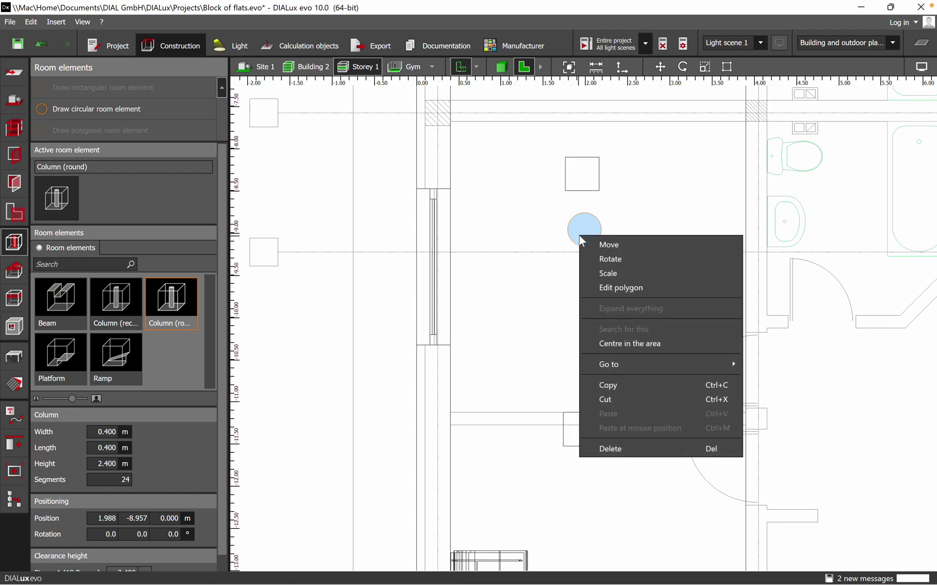
pyautogui.click(610, 449)
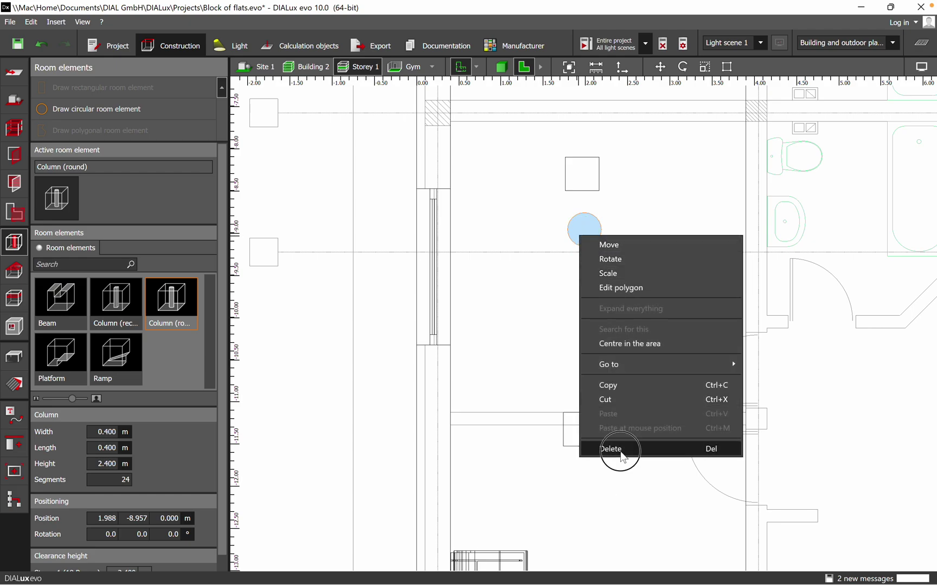
# Place a ramp against the Gym's inner wall near the lowest column, at about X 3.031 m, Y -12.281 m
pyautogui.scroll(-3, 623, 310)
pyautogui.scroll(-2, 623, 310)
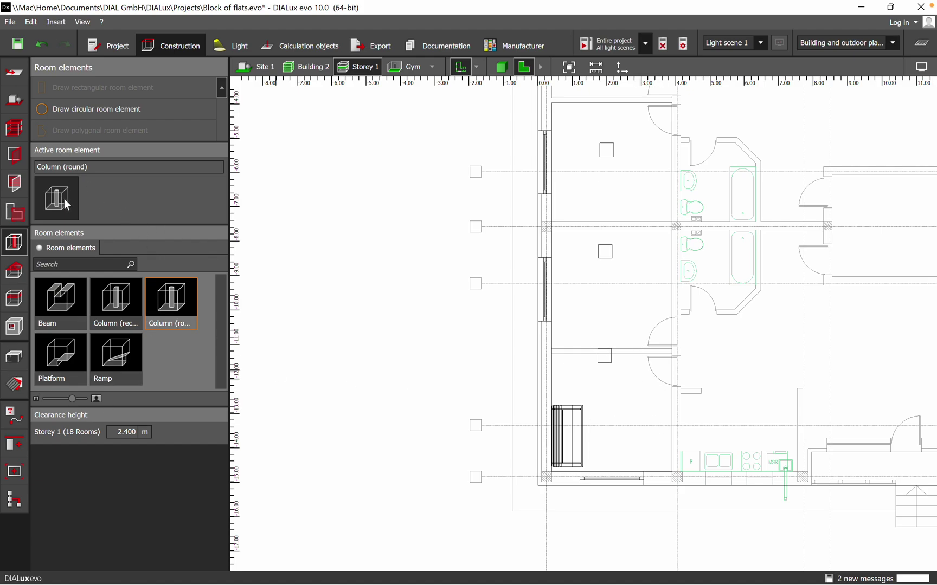
pyautogui.click(112, 344)
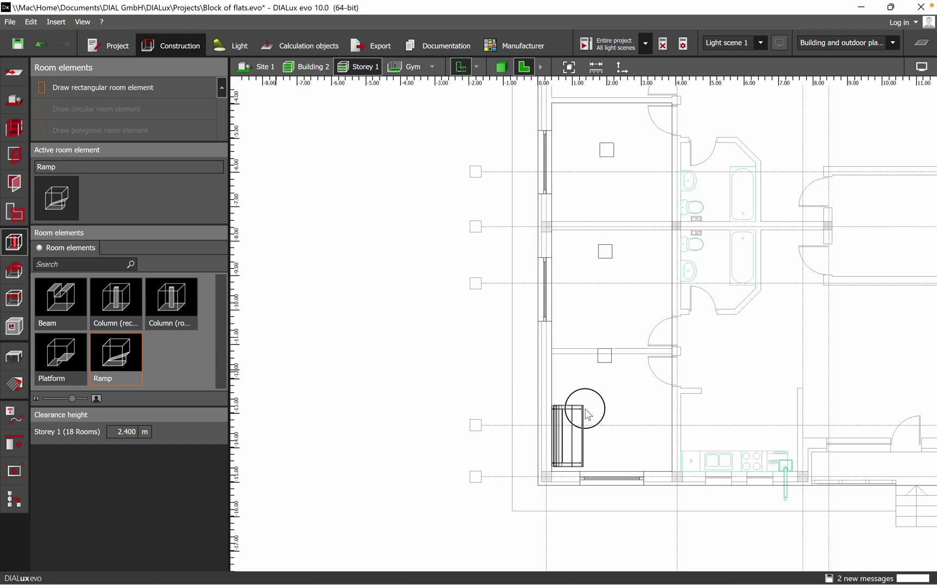
pyautogui.click(646, 386)
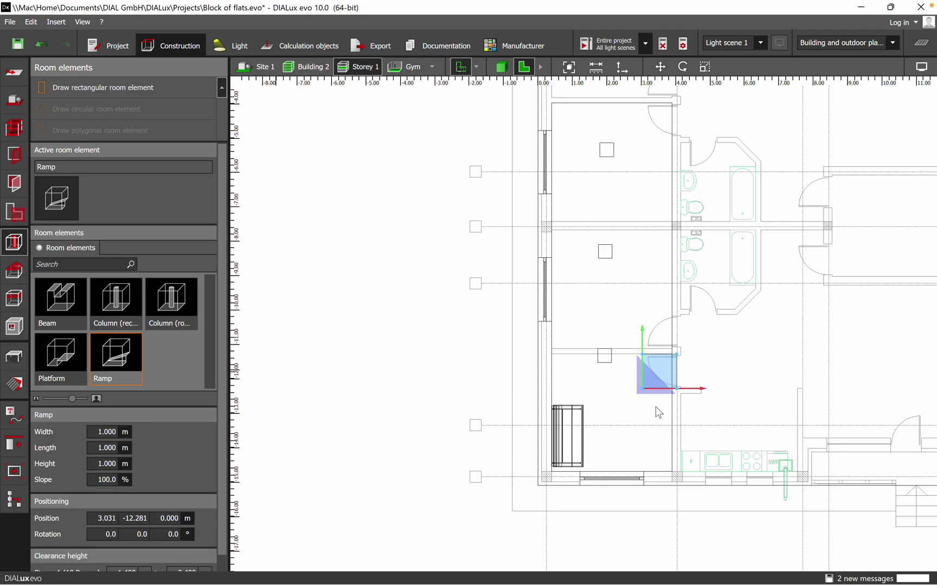
# View the ramp in 3D and set its height to 0.5 m
pyautogui.click(501, 68)
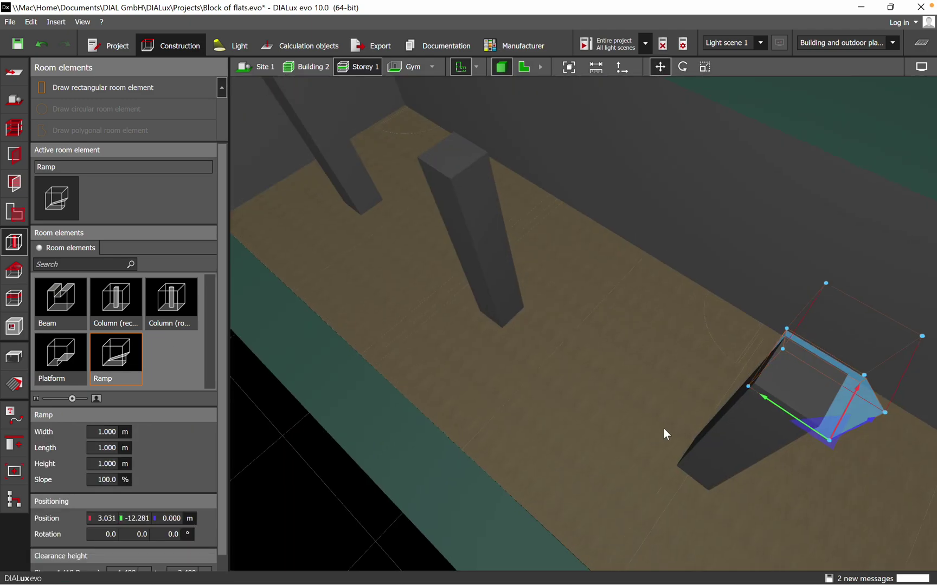
pyautogui.click(662, 493)
pyautogui.moveTo(664, 494); pyautogui.dragTo(612, 371, button='right')
pyautogui.moveTo(612, 371); pyautogui.dragTo(612, 182, button='middle')
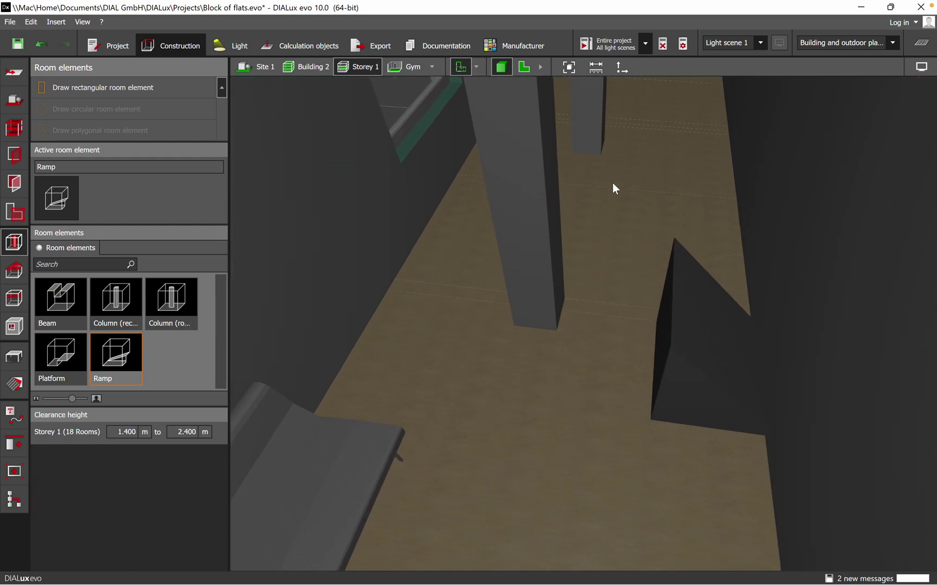
pyautogui.moveTo(483, 318); pyautogui.dragTo(479, 430, button='right')
pyautogui.moveTo(479, 429); pyautogui.dragTo(522, 436)
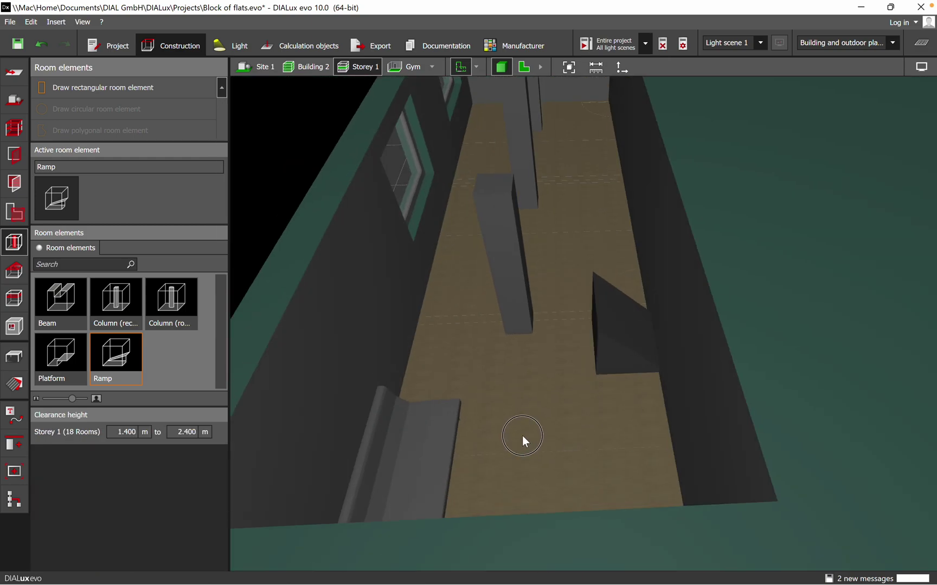
pyautogui.click(623, 336)
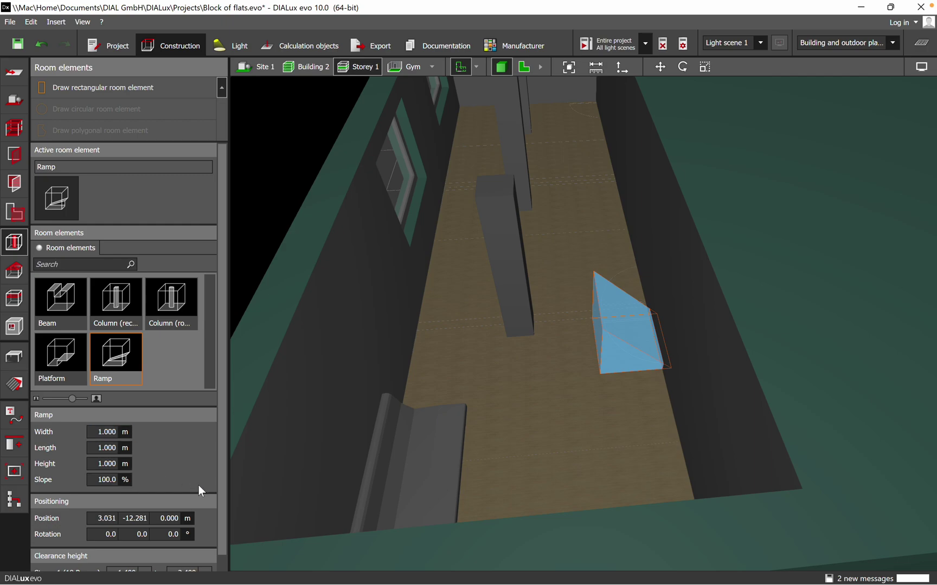
pyautogui.write('0.5')
pyautogui.click(107, 448)
pyautogui.click(471, 381)
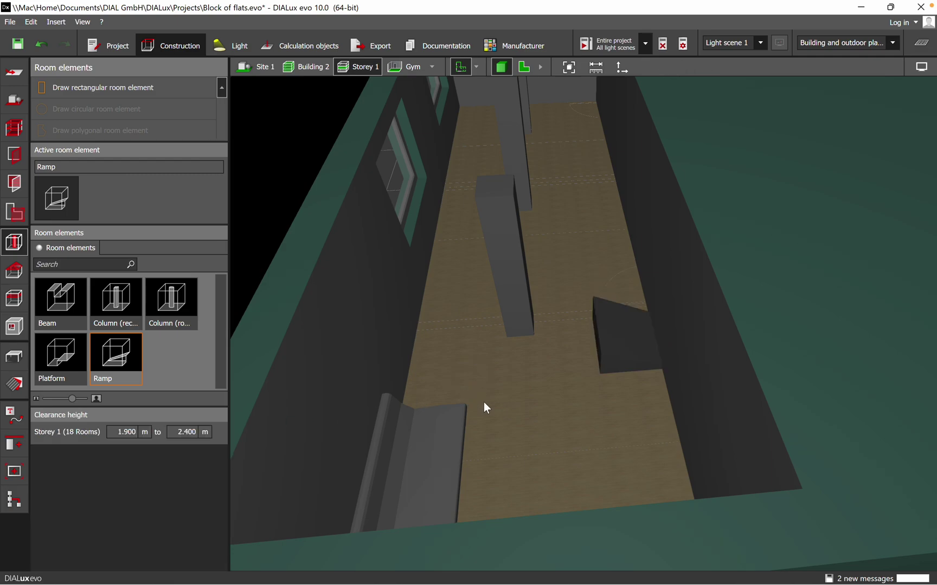
# Raise the ramp vertically to 1 m above the floor and return to the floor plan
pyautogui.scroll(2, 618, 331)
pyautogui.scroll(1, 621, 337)
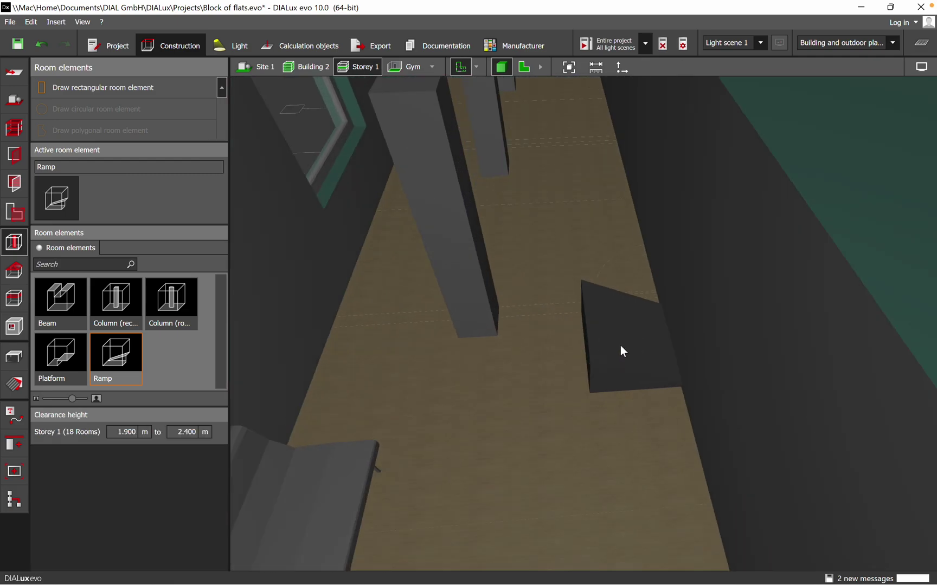
pyautogui.click(621, 346)
pyautogui.rightClick(621, 347)
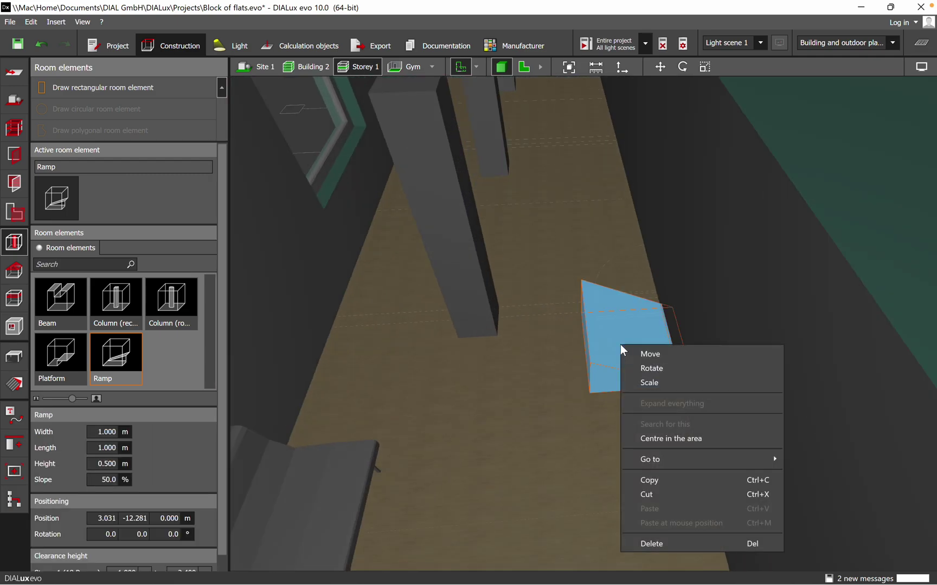
pyautogui.click(651, 356)
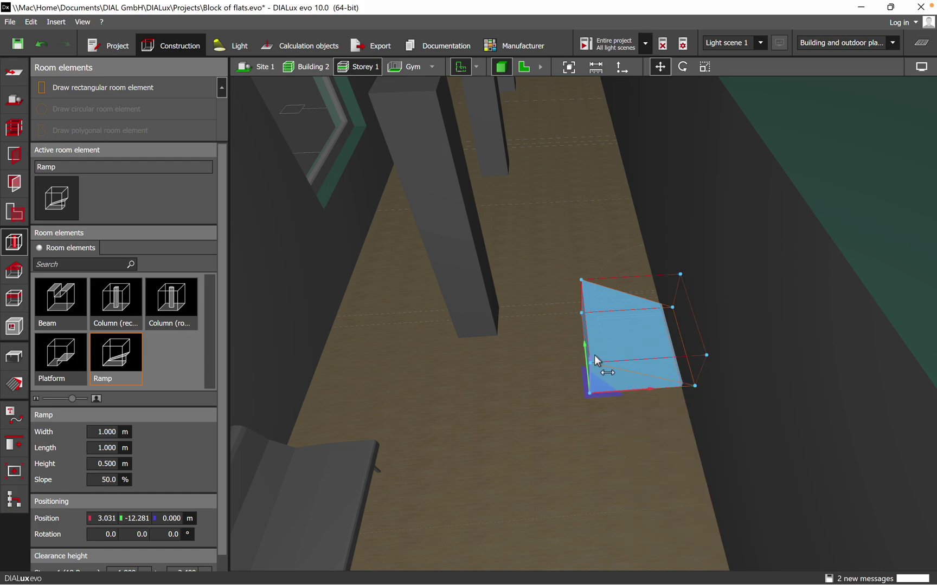
pyautogui.moveTo(593, 386); pyautogui.dragTo(517, 125)
pyautogui.click(523, 68)
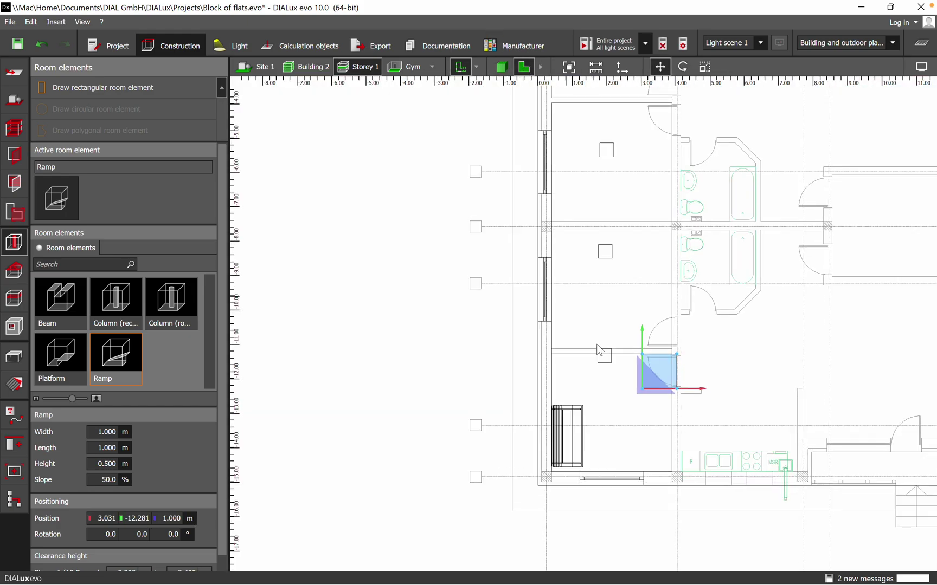
pyautogui.rightClick(658, 376)
pyautogui.click(688, 396)
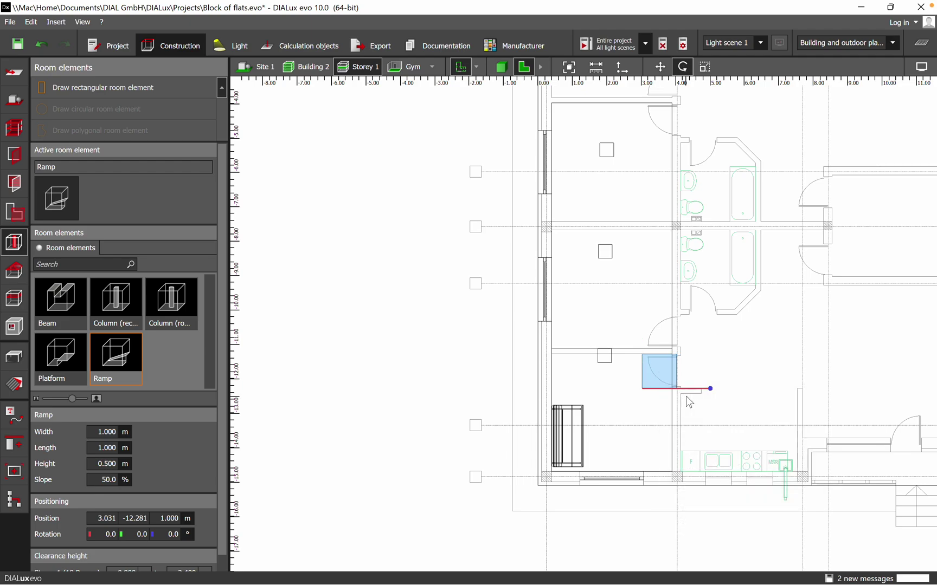
pyautogui.moveTo(710, 400); pyautogui.dragTo(755, 391)
pyautogui.press('Escape')
# Rotate the ramp in the floor plan by -90° about the vertical axis
pyautogui.click(649, 384)
pyautogui.rightClick(647, 389)
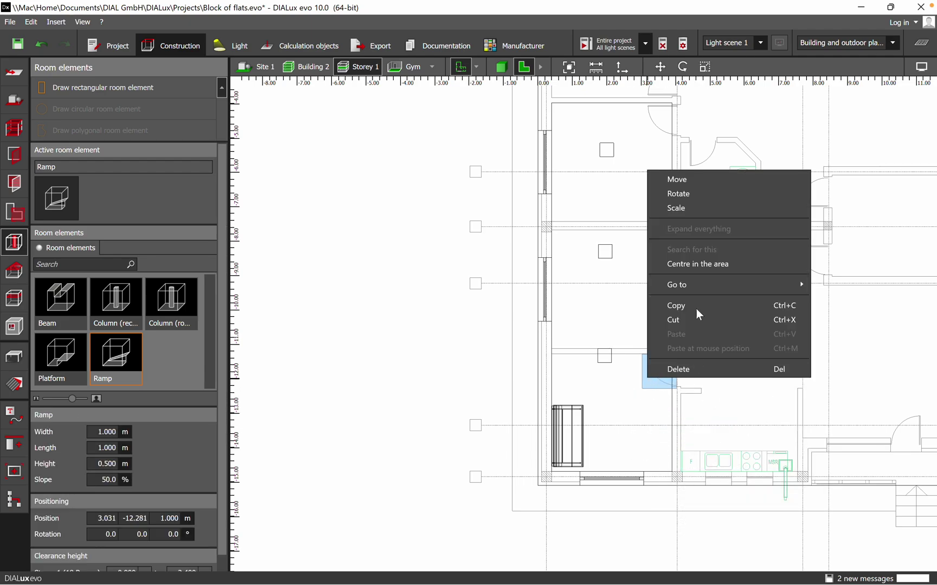
pyautogui.click(689, 193)
pyautogui.moveTo(710, 388); pyautogui.dragTo(644, 447)
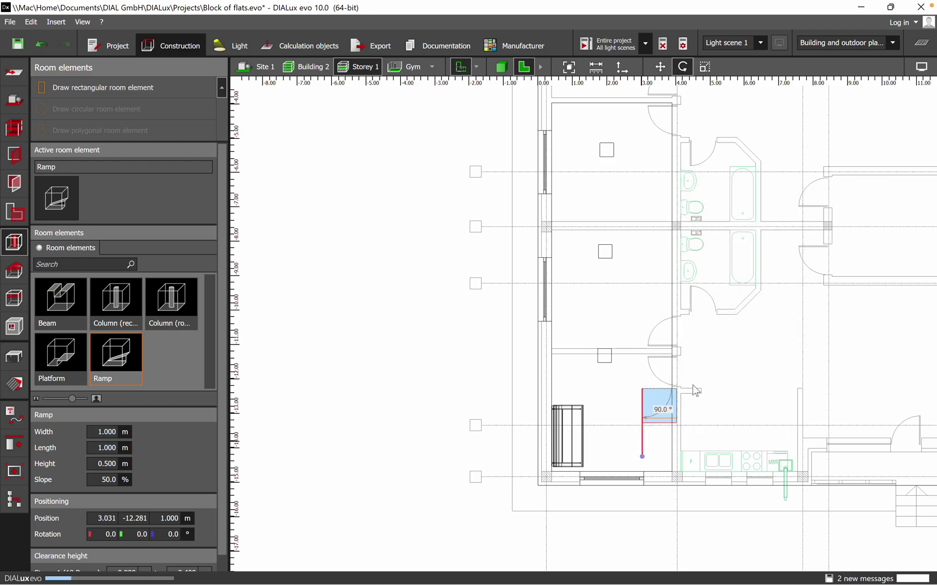
# Inspect the rotated ramp in the 3D view and check its clearance height values
pyautogui.click(500, 66)
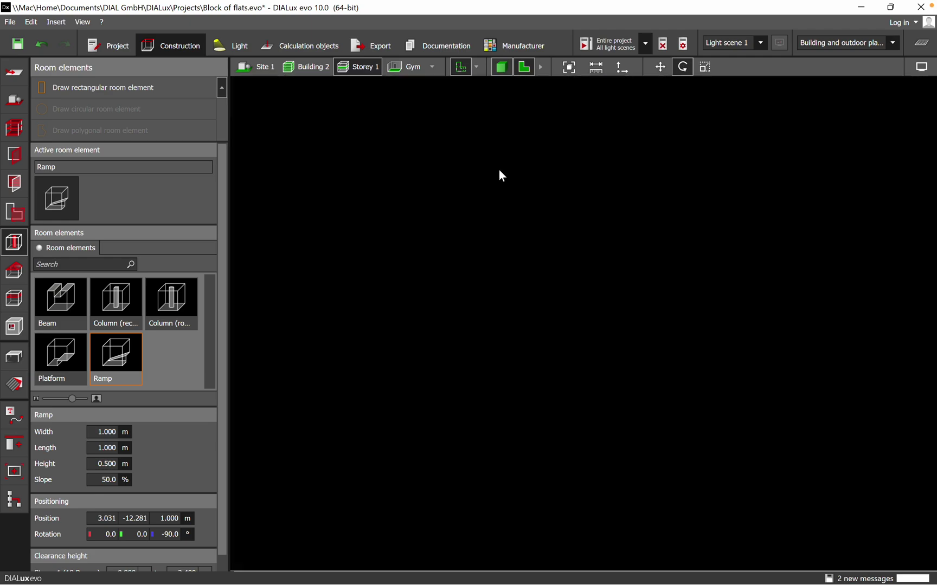
pyautogui.moveTo(536, 456); pyautogui.dragTo(688, 446)
pyautogui.click(787, 343)
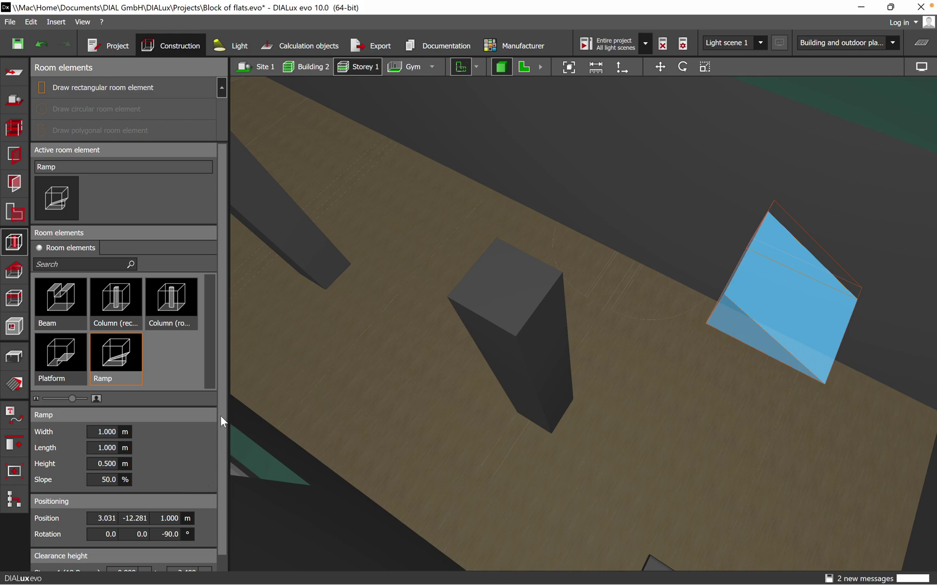
pyautogui.moveTo(221, 417); pyautogui.dragTo(220, 458)
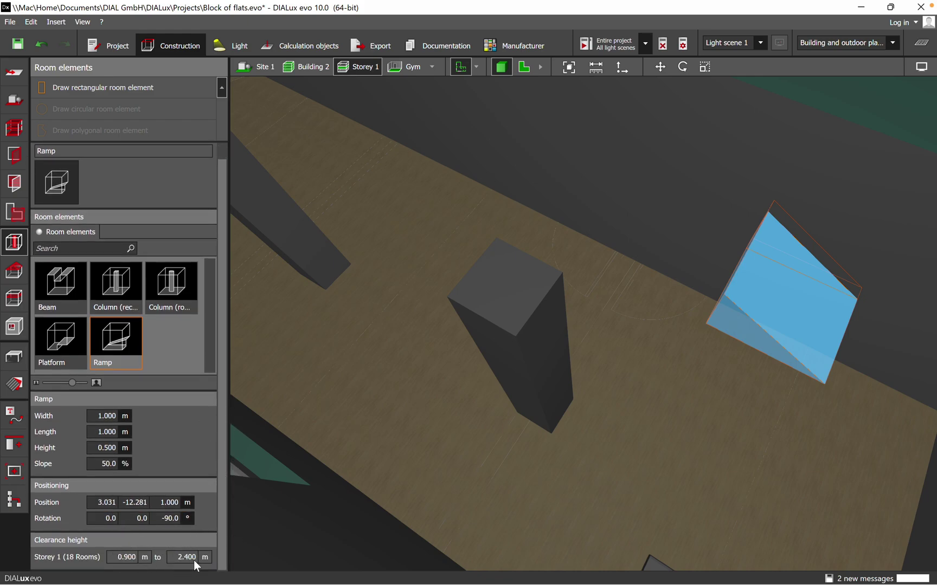
# Delete the ramp in the floor plan
pyautogui.click(522, 67)
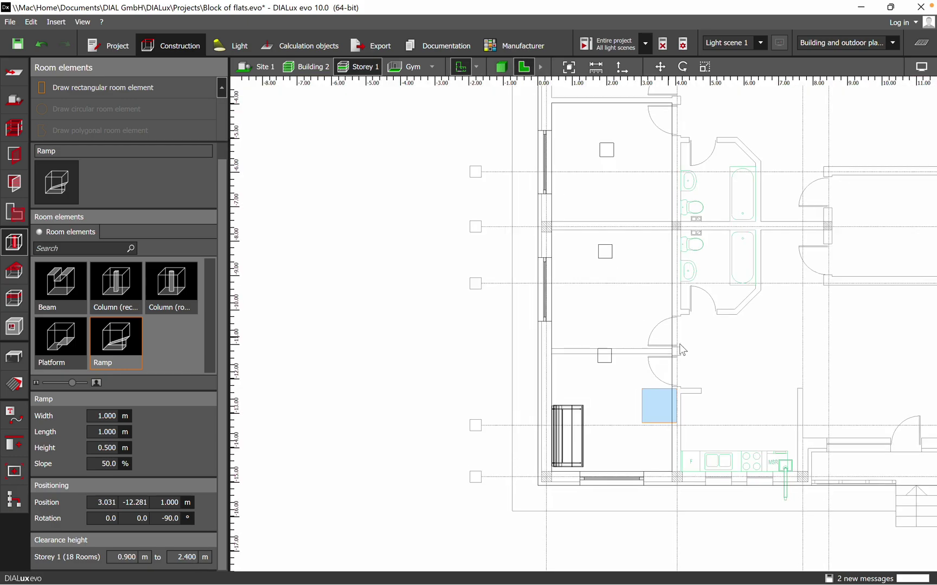
pyautogui.rightClick(652, 424)
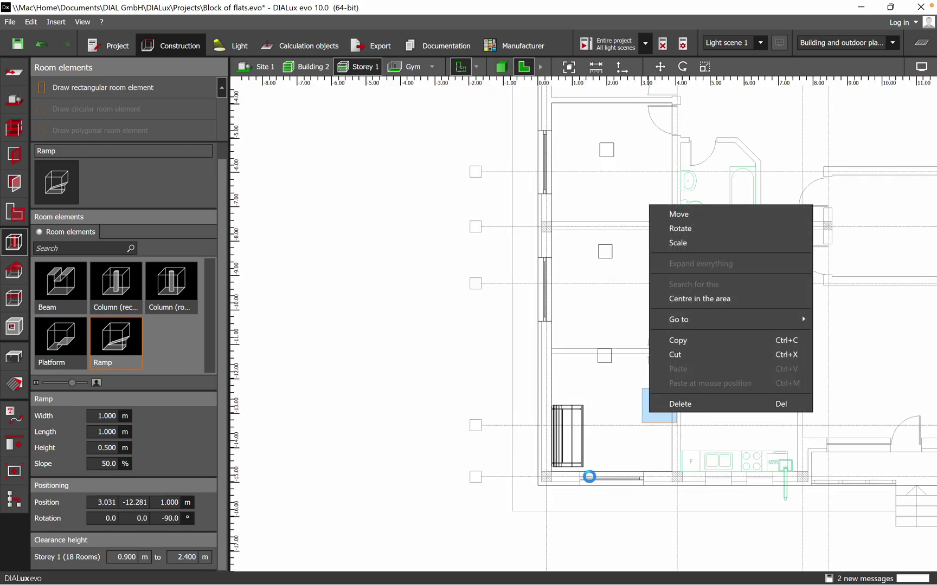
pyautogui.click(675, 401)
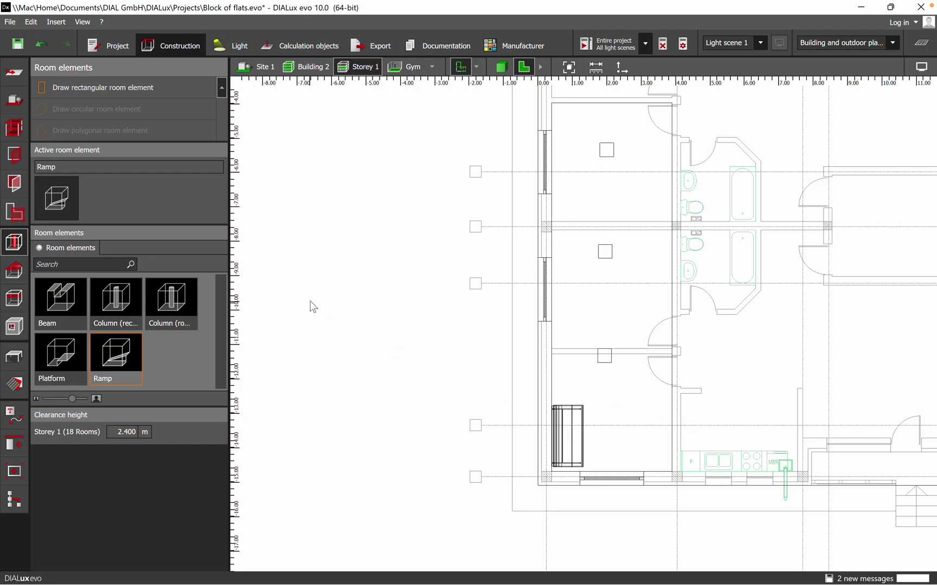
# Place a platform between the Gym's upper and middle columns at about X 1.925 m, Y -6.967 m, and examine it in 3D
pyautogui.click(62, 362)
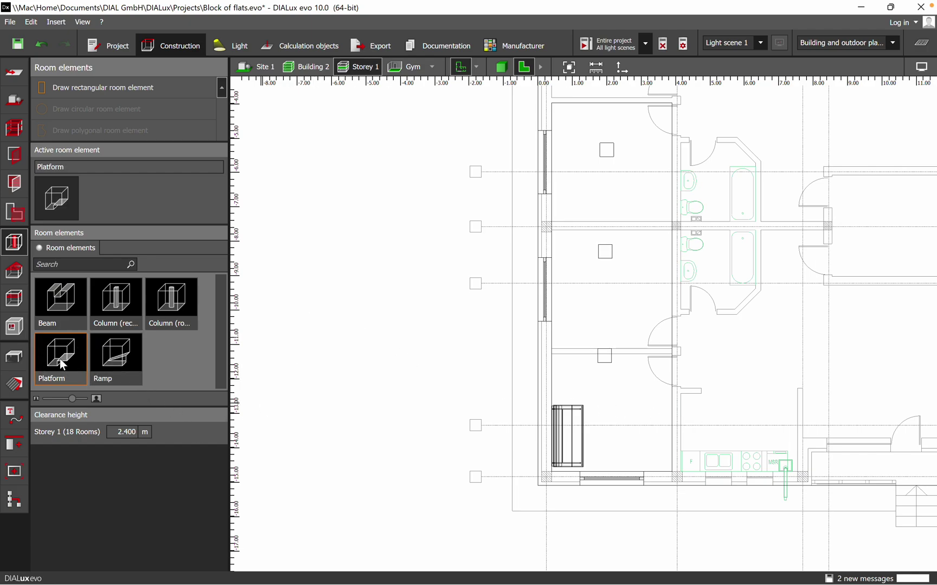
pyautogui.moveTo(62, 361); pyautogui.dragTo(603, 206)
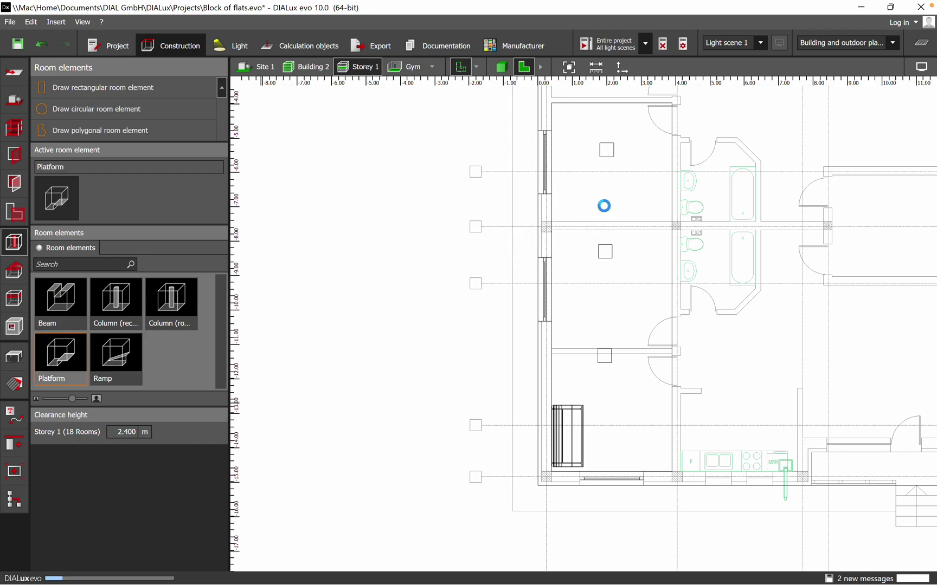
pyautogui.click(501, 67)
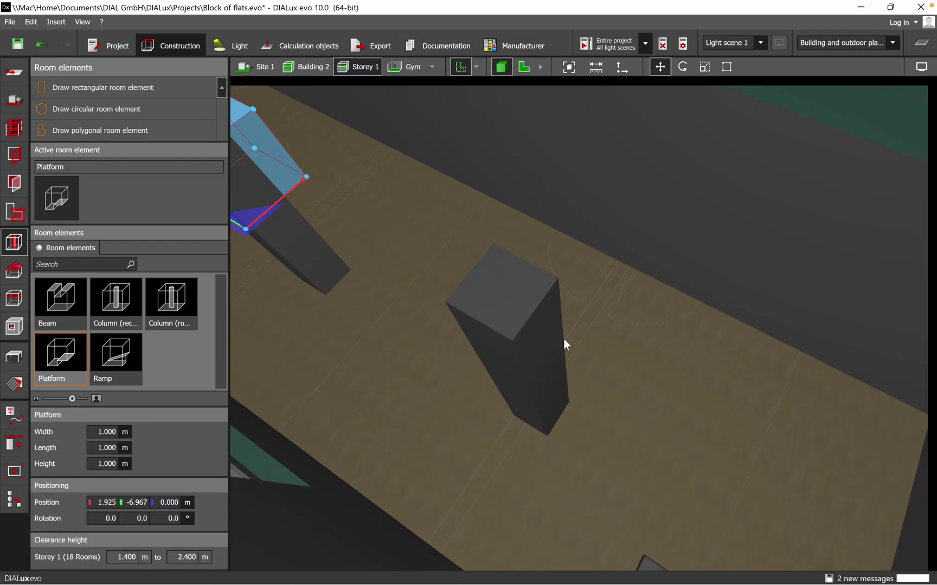
pyautogui.moveTo(558, 451); pyautogui.dragTo(554, 395, button='right')
pyautogui.moveTo(555, 395); pyautogui.dragTo(525, 186, button='middle')
pyautogui.scroll(-2, 521, 228)
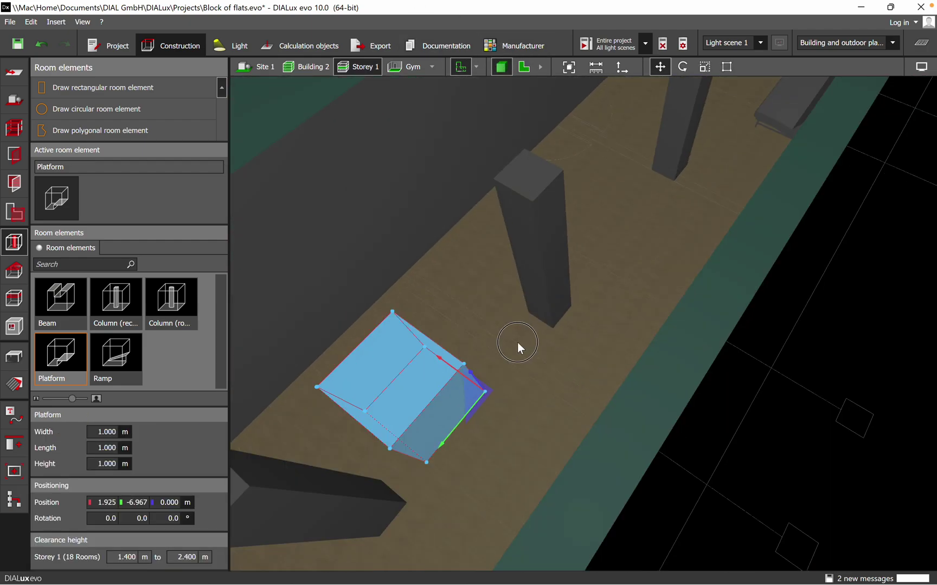
pyautogui.click(494, 424)
pyautogui.moveTo(495, 424); pyautogui.dragTo(502, 400, button='right')
pyautogui.scroll(-8, 546, 417)
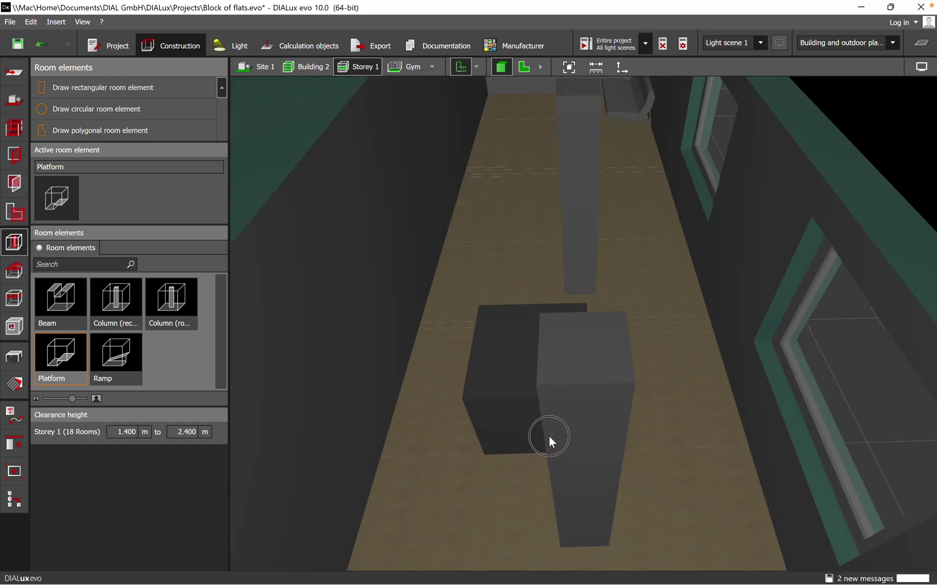
# Delete the platform from the Gym in the 3D view
pyautogui.click(494, 416)
pyautogui.scroll(2, 507, 480)
pyautogui.moveTo(507, 481); pyautogui.dragTo(533, 484, button='right')
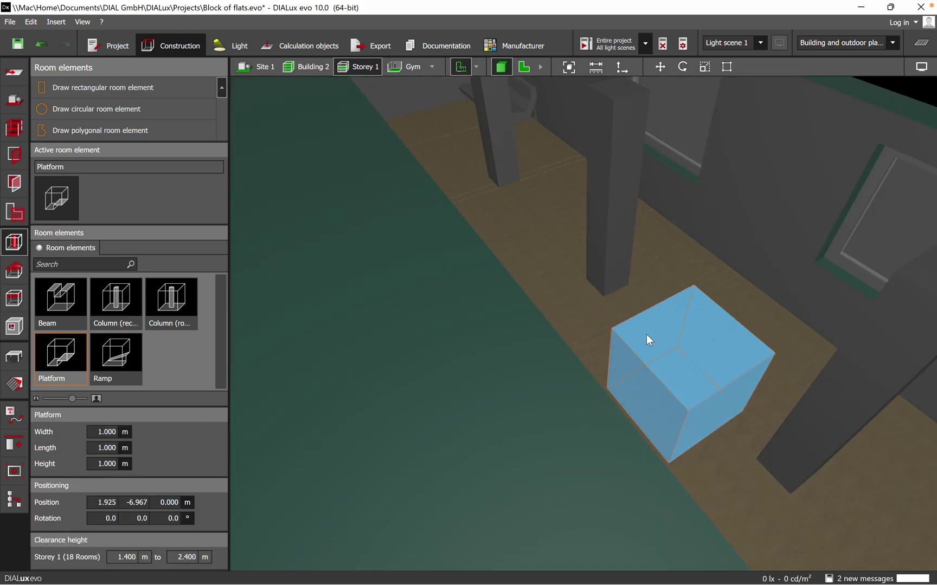
pyautogui.rightClick(670, 341)
pyautogui.click(757, 558)
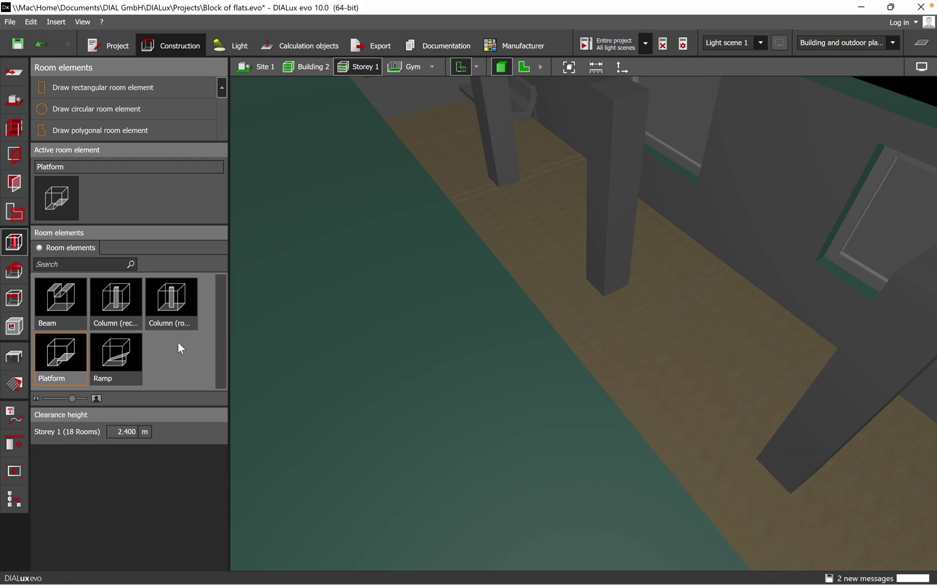
pyautogui.click(20, 219)
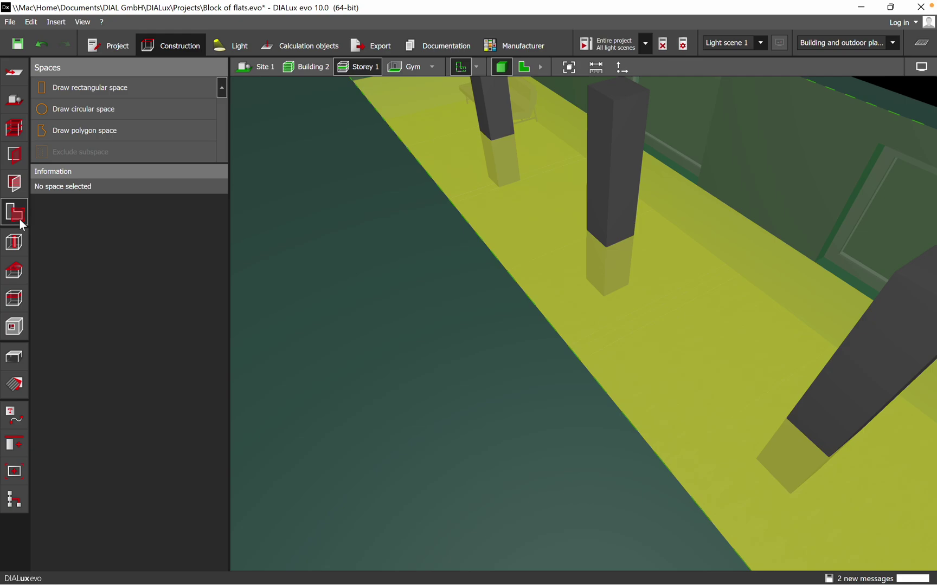
pyautogui.click(15, 183)
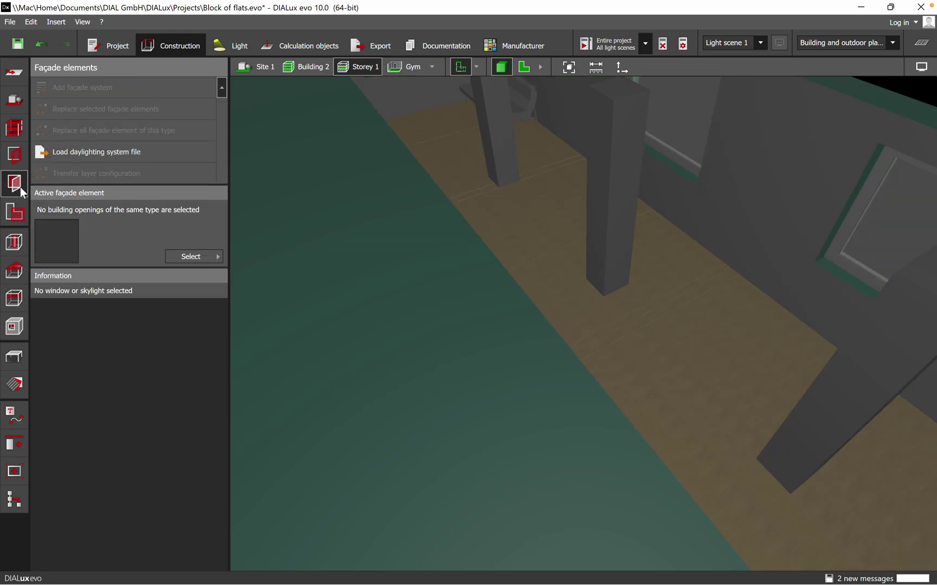
pyautogui.click(197, 257)
# Set Door (standard) as the active aperture for the Gym
pyautogui.click(17, 156)
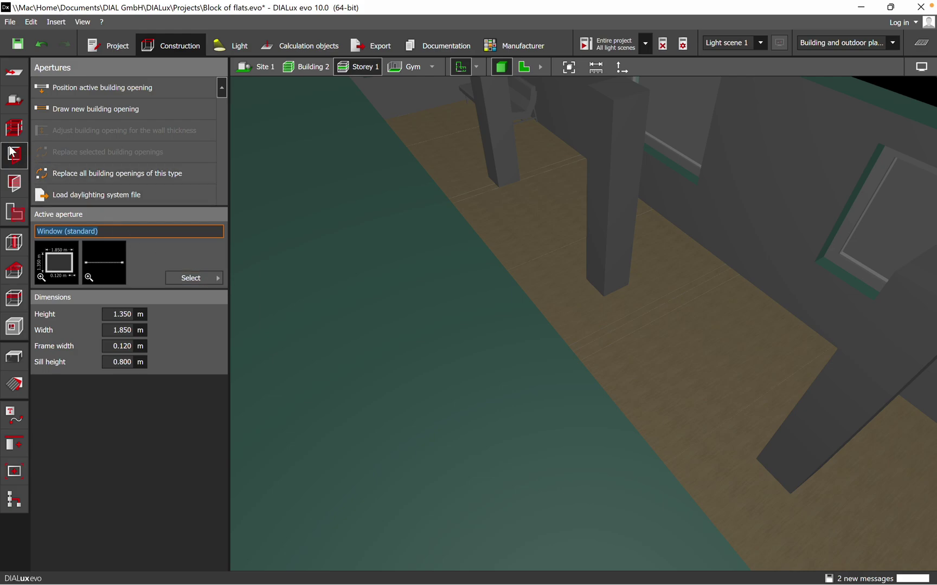
pyautogui.click(198, 280)
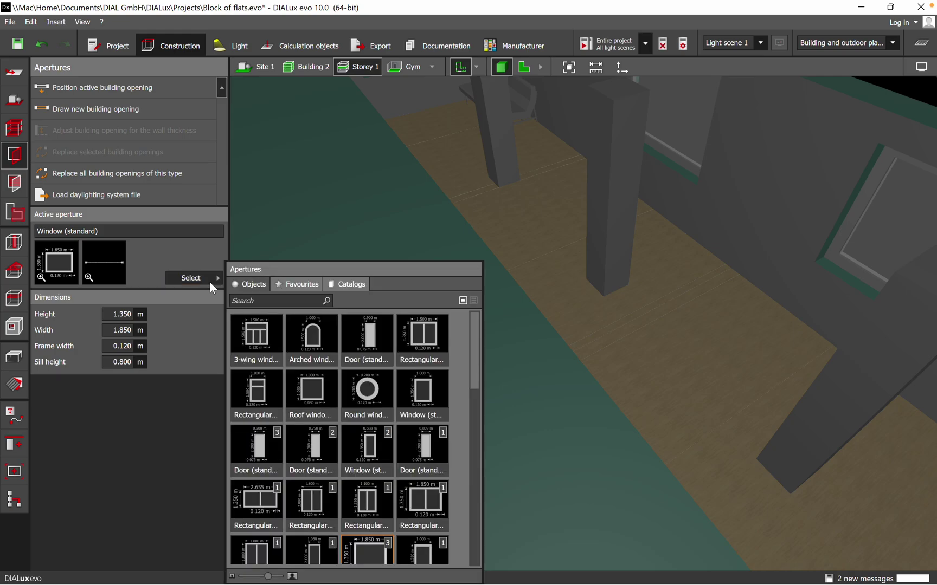
pyautogui.click(377, 341)
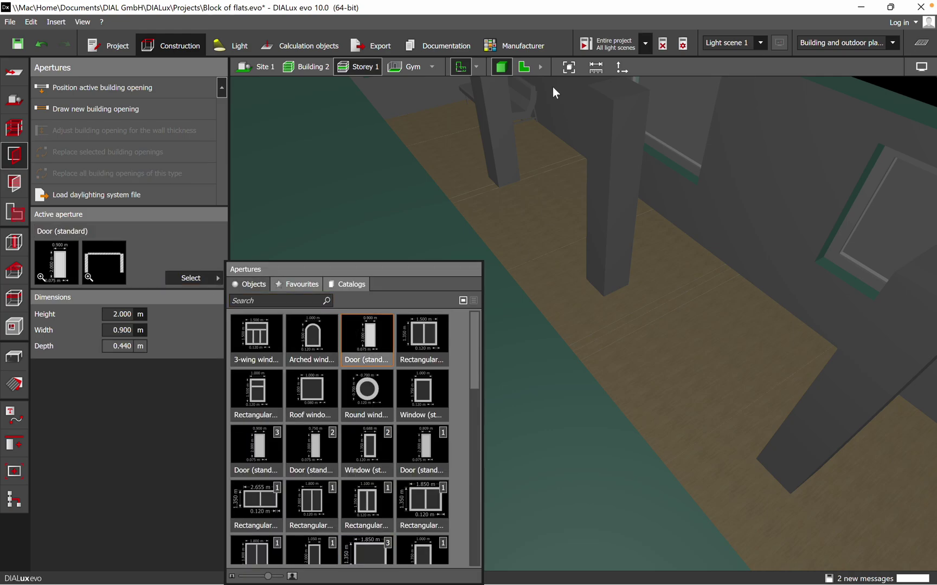
# Place the standard door in the floor plan on the wall opposite the Gym's windows, at the lower door symbol near Y -11.847 m
pyautogui.click(523, 68)
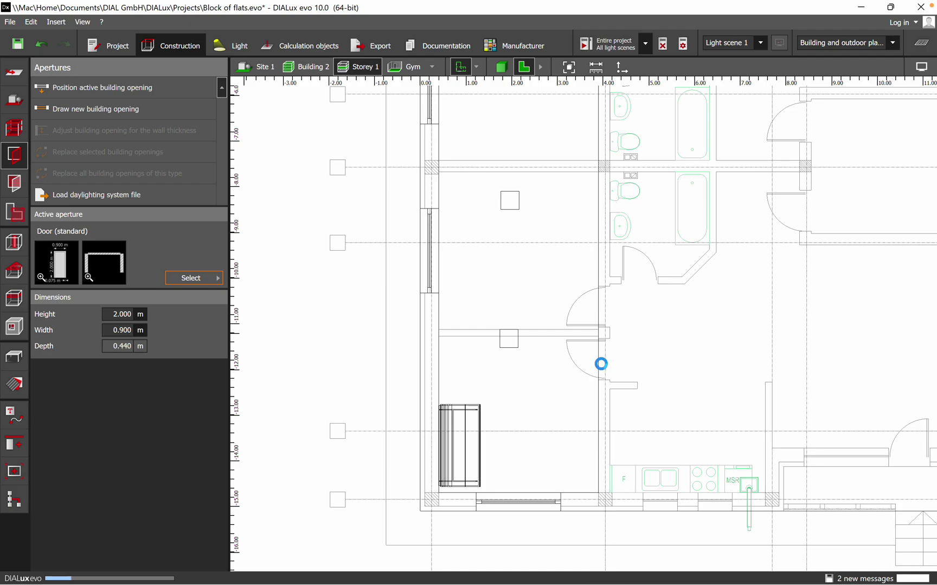
pyautogui.scroll(-5, 399, 368)
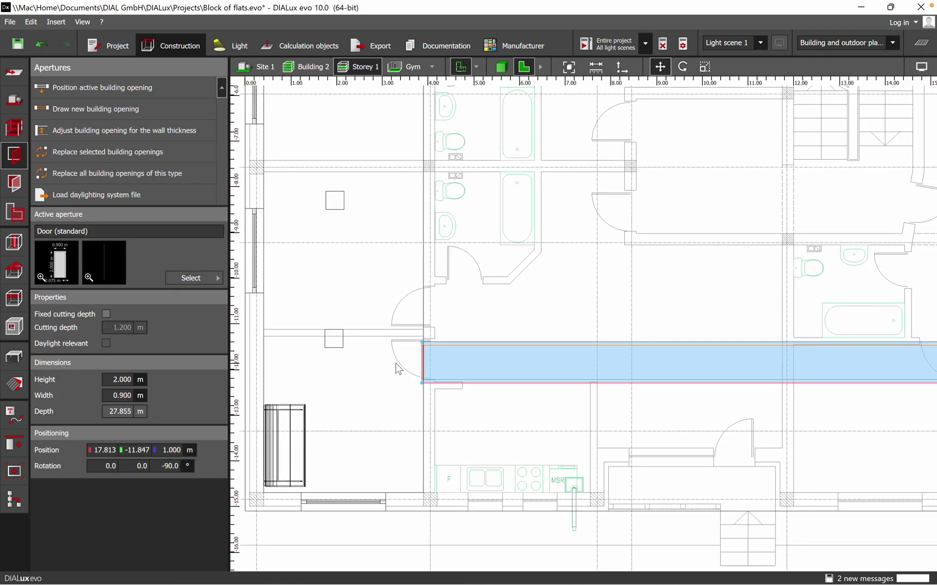
pyautogui.scroll(-3, 417, 390)
pyautogui.scroll(6, 402, 380)
pyautogui.scroll(-2, 429, 377)
# Rotate the overlong door to 90° in the floor plan and delete it
pyautogui.rightClick(469, 366)
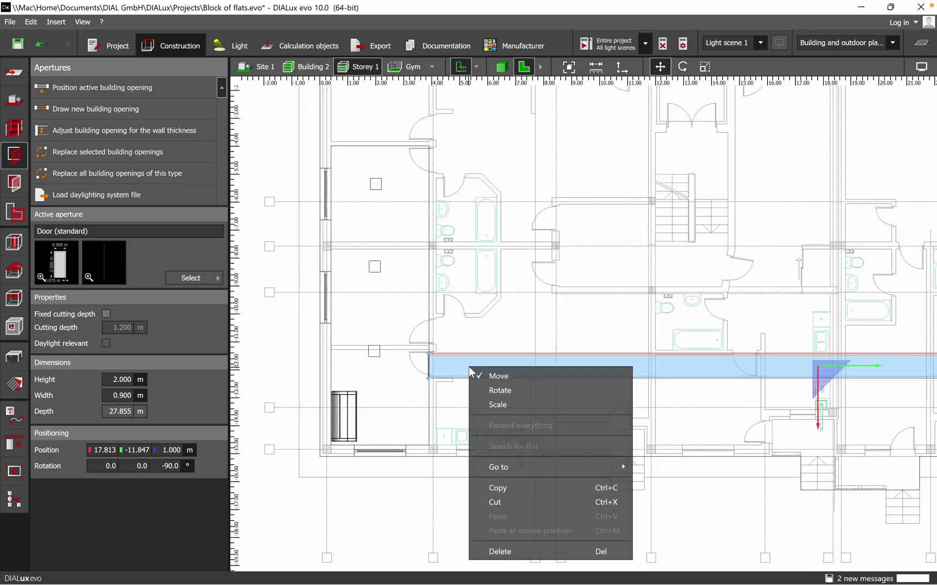
pyautogui.click(496, 391)
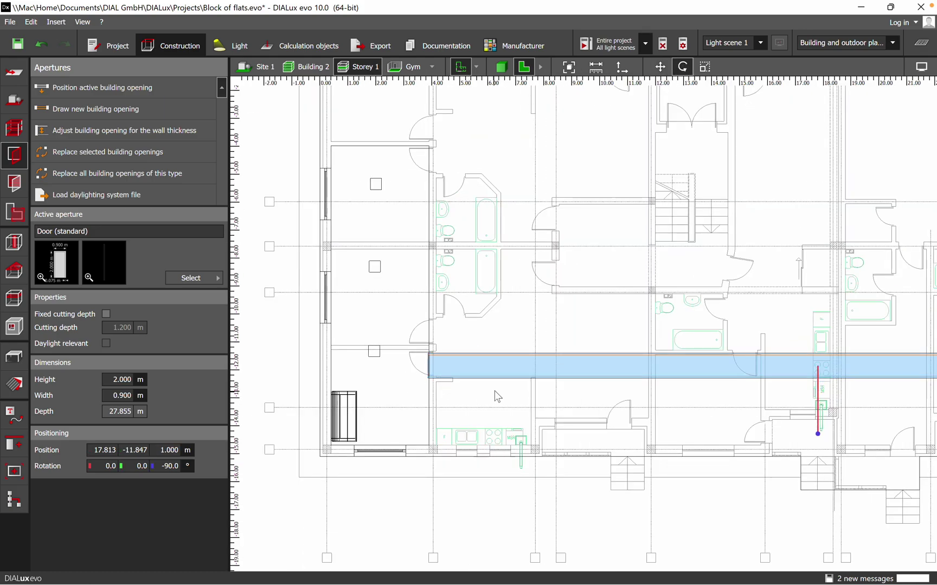
pyautogui.moveTo(820, 431); pyautogui.dragTo(811, 303)
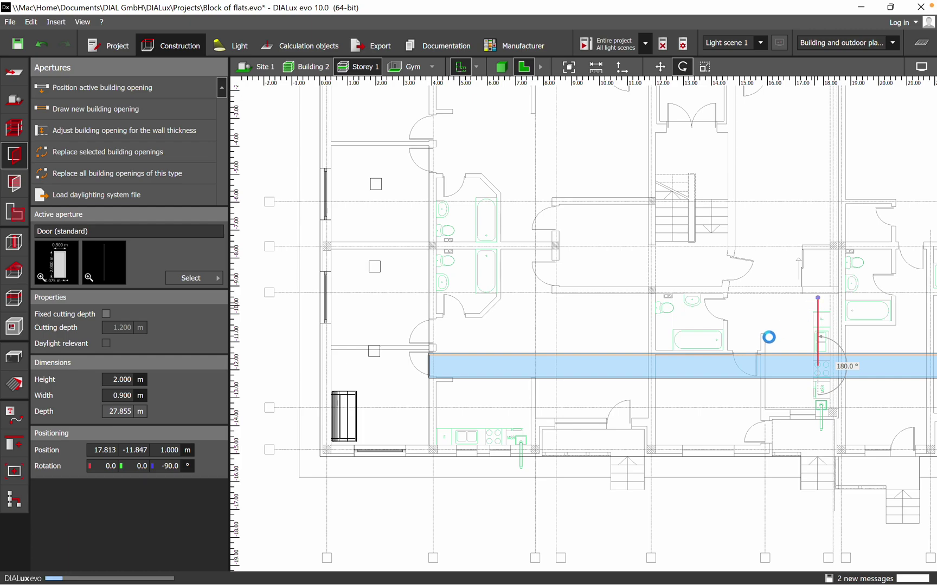
pyautogui.rightClick(743, 368)
pyautogui.click(794, 551)
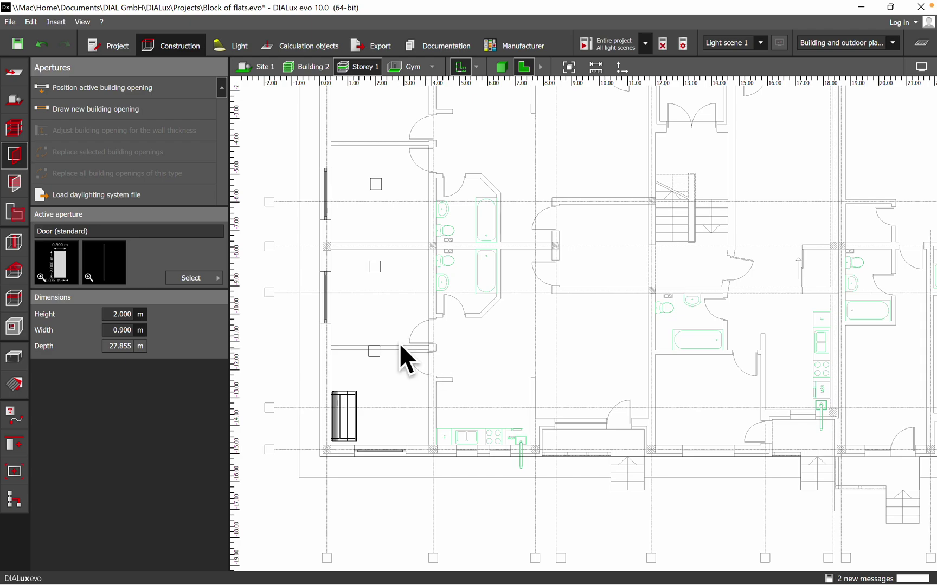
# Place a standard door in the Gym's window wall and move it to the opposite wall at about X 3.813 m, Y -11.832 m
pyautogui.moveTo(60, 272); pyautogui.dragTo(382, 448)
pyautogui.moveTo(60, 267); pyautogui.dragTo(392, 349)
pyautogui.click(324, 349)
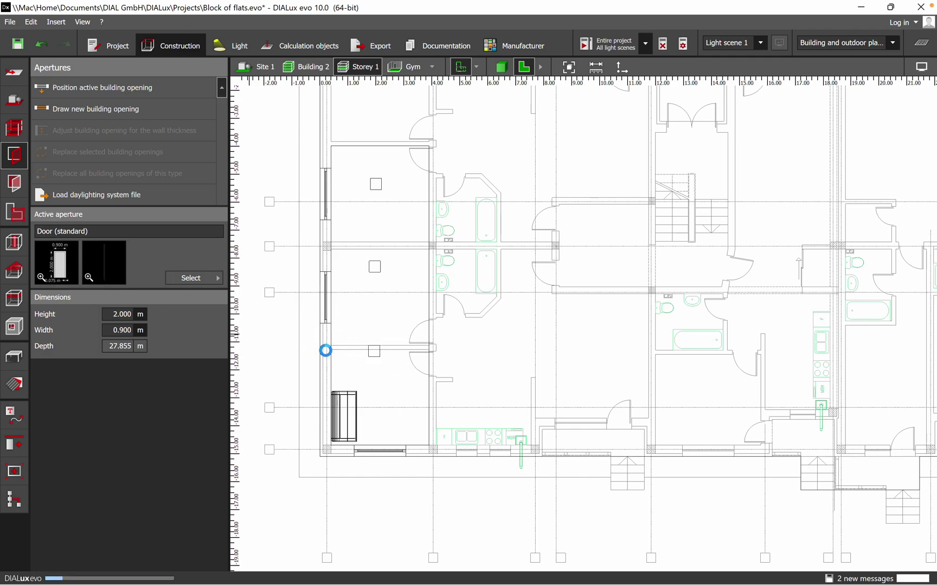
pyautogui.scroll(3, 328, 355)
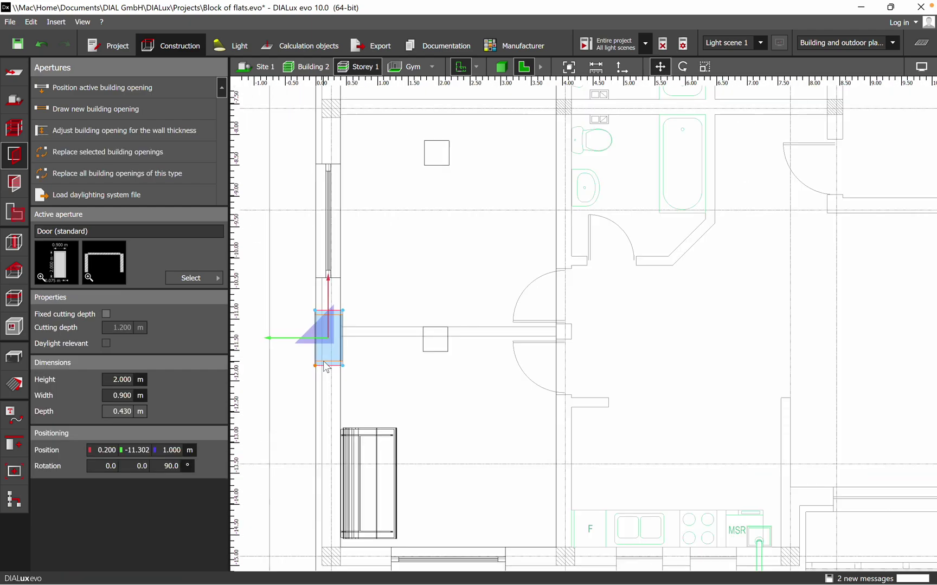
pyautogui.moveTo(330, 340); pyautogui.dragTo(529, 391)
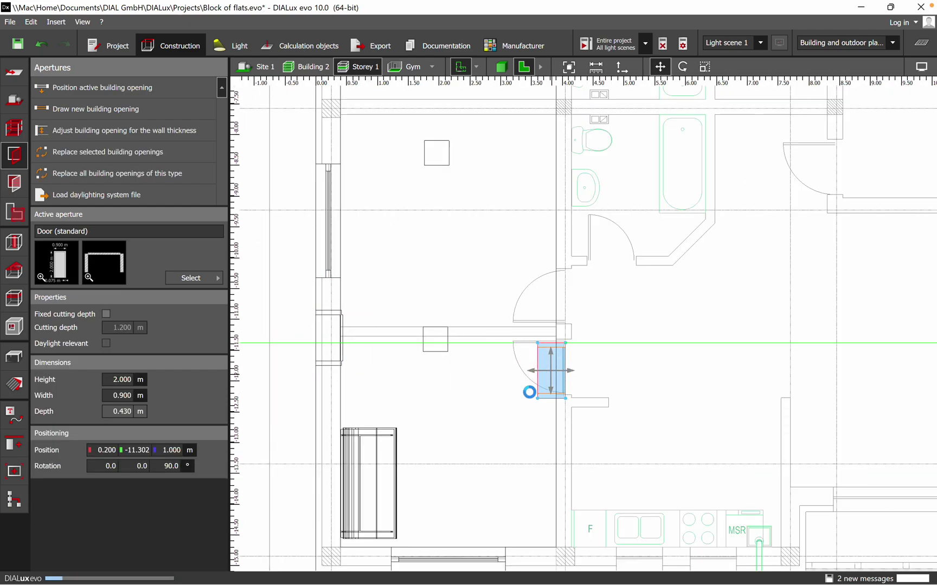
pyautogui.click(485, 421)
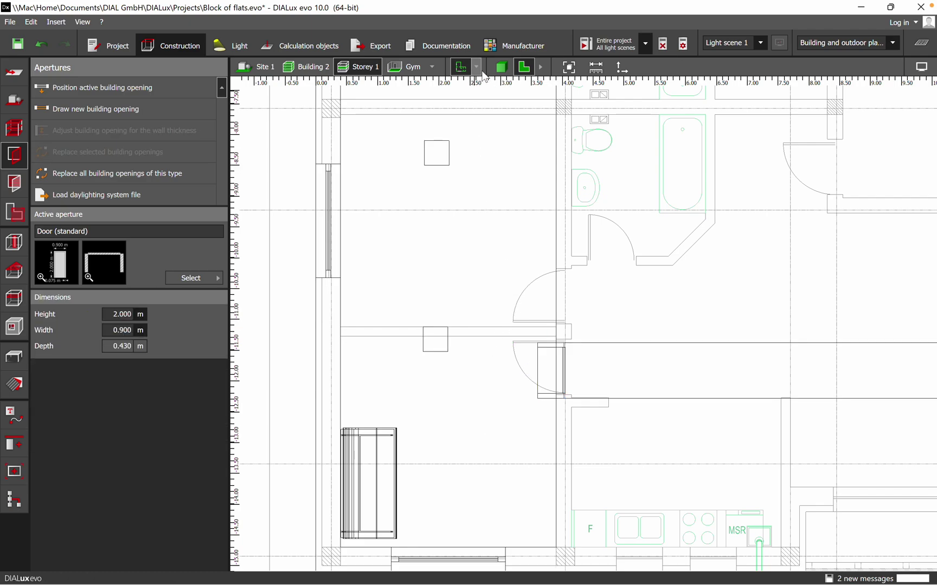
# Examine how the door sits against the Gym's wall in the 3D view
pyautogui.click(501, 66)
pyautogui.scroll(-6, 549, 326)
pyautogui.moveTo(531, 392); pyautogui.dragTo(418, 380, button='right')
pyautogui.scroll(3, 663, 200)
pyautogui.scroll(4, 618, 218)
pyautogui.moveTo(619, 217); pyautogui.dragTo(551, 456, button='right')
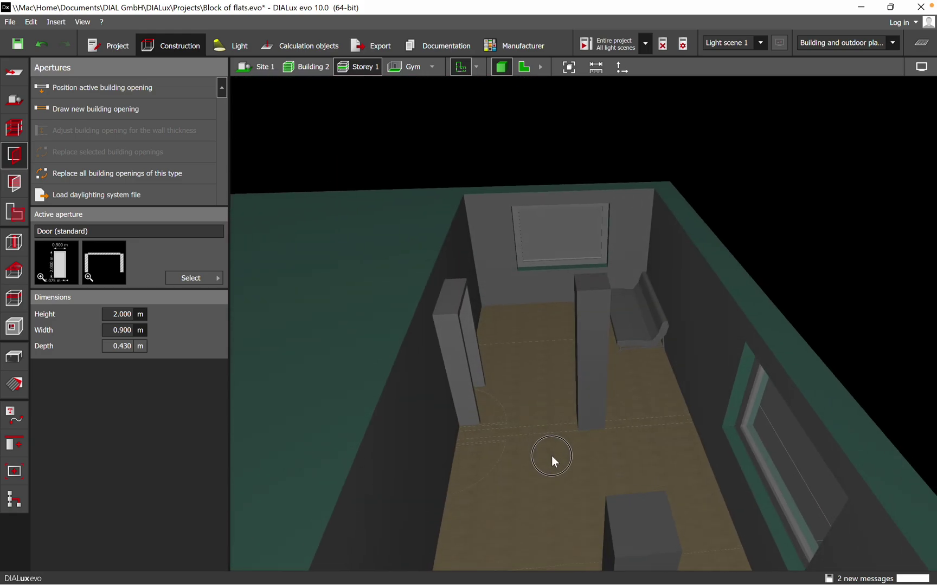
# Move the door into the wall in the floor plan, to about X 4.115 m, Y -11.802 m
pyautogui.click(467, 382)
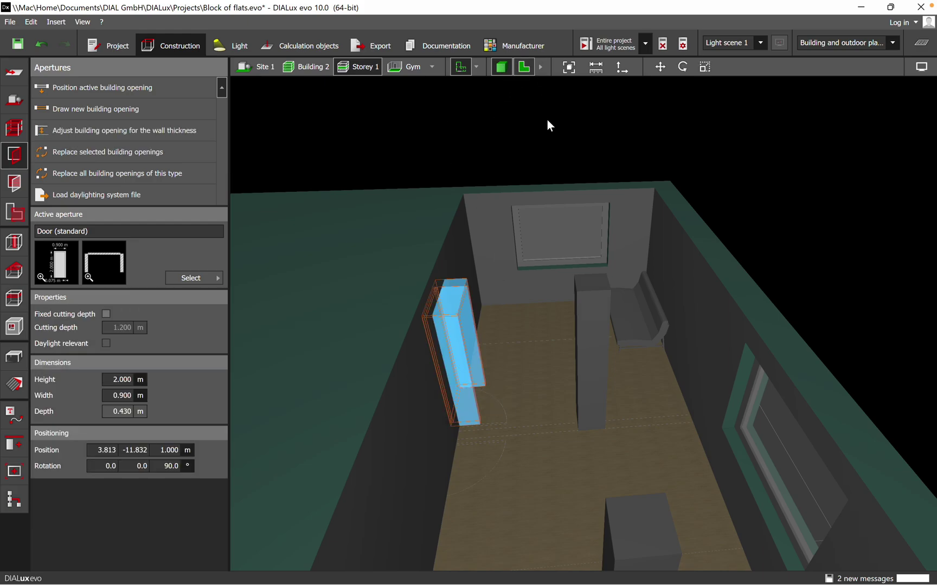
pyautogui.press('F6')
pyautogui.rightClick(550, 367)
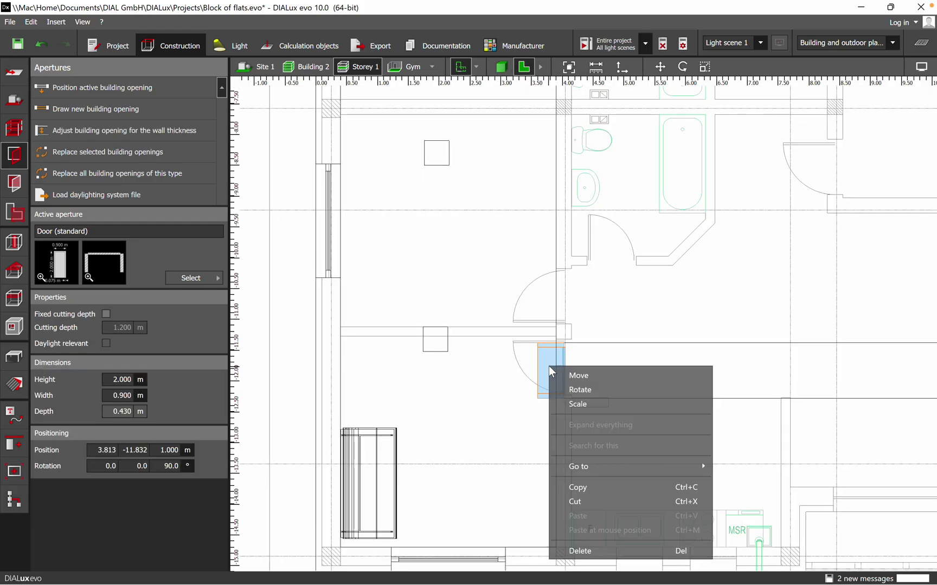
pyautogui.click(583, 373)
pyautogui.moveTo(551, 374)
pyautogui.mouseDown()
pyautogui.moveTo(566, 376)
pyautogui.moveTo(537, 381)
pyautogui.mouseUp()
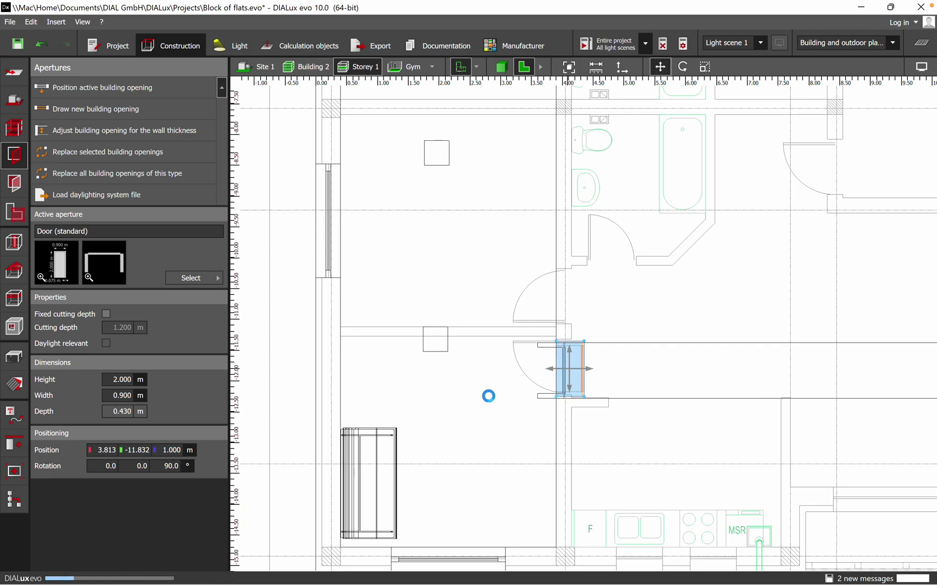
# Inspect the repositioned door in the 3D view from several sides of the Gym
pyautogui.click(503, 67)
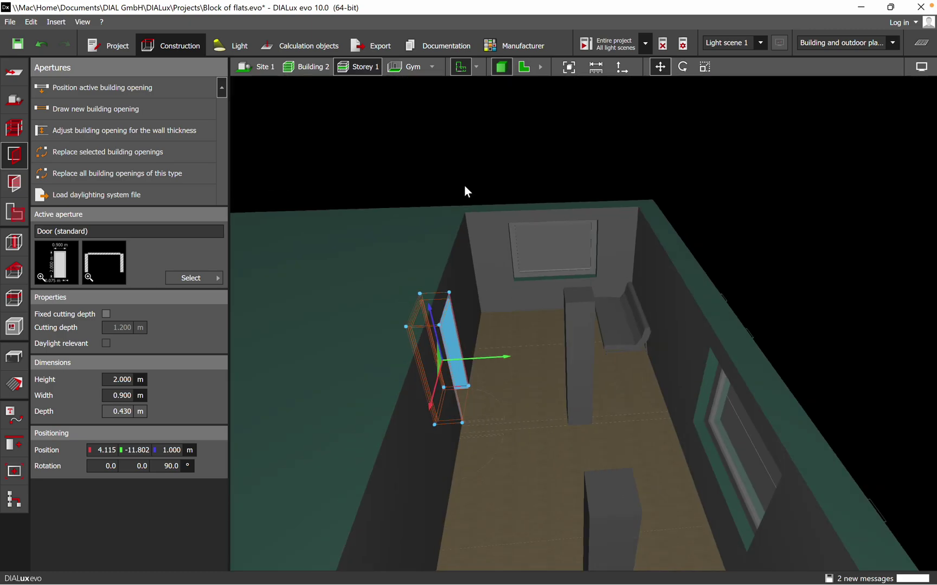
pyautogui.click(534, 443)
pyautogui.moveTo(508, 483); pyautogui.dragTo(319, 520, button='right')
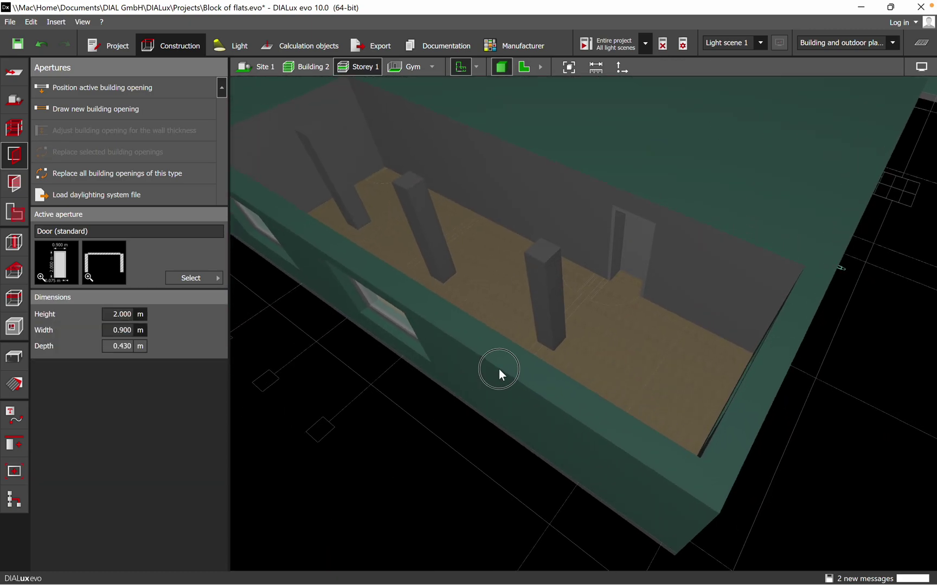
pyautogui.moveTo(498, 368); pyautogui.dragTo(600, 305)
pyautogui.moveTo(479, 329); pyautogui.dragTo(715, 369)
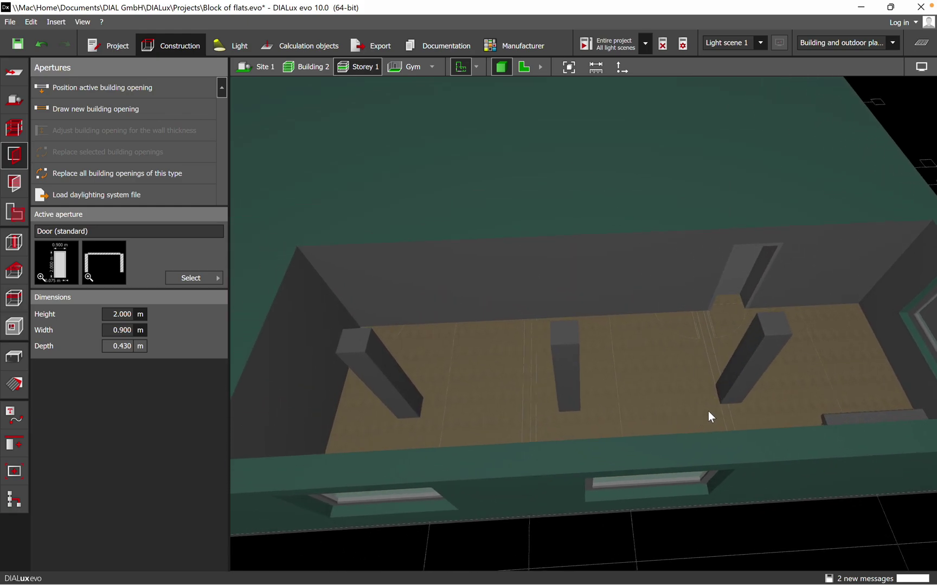
# Delete the rectangular column nearest the door from the Gym's floor plan
pyautogui.click(748, 366)
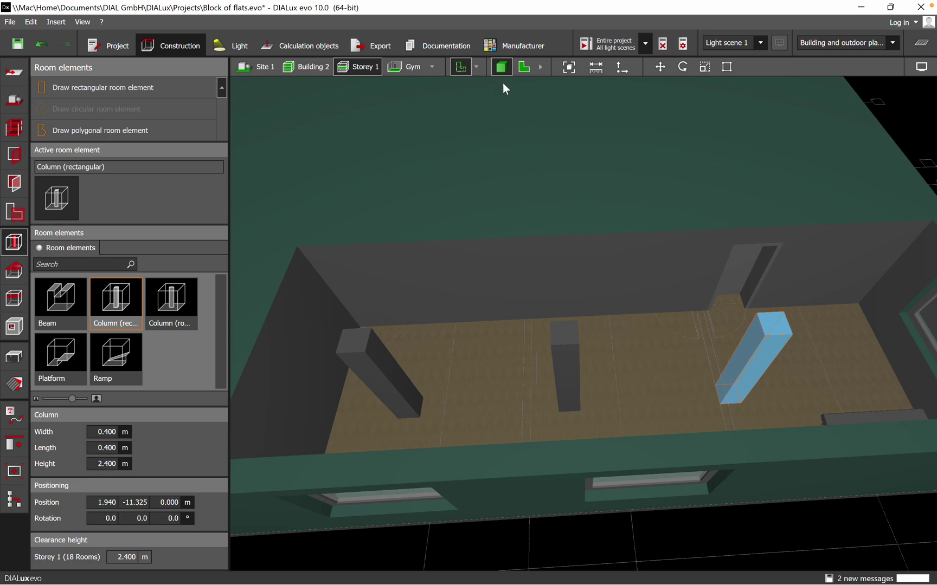
pyautogui.click(523, 68)
pyautogui.click(441, 343)
pyautogui.rightClick(441, 343)
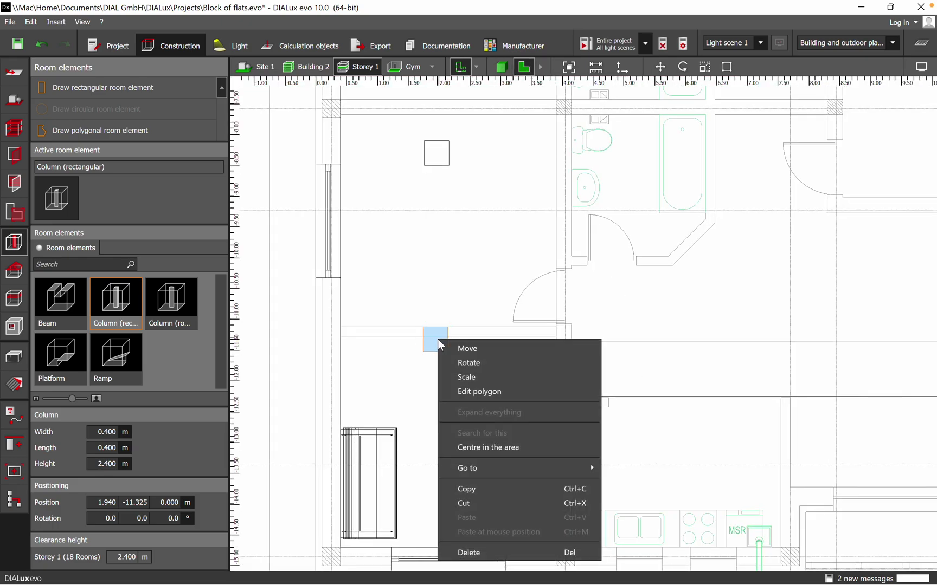
pyautogui.click(500, 550)
# Delete the Gym's upper rectangular column in the floor plan and check the room in 3D
pyautogui.moveTo(480, 170); pyautogui.dragTo(516, 355, button='middle')
pyautogui.click(477, 162)
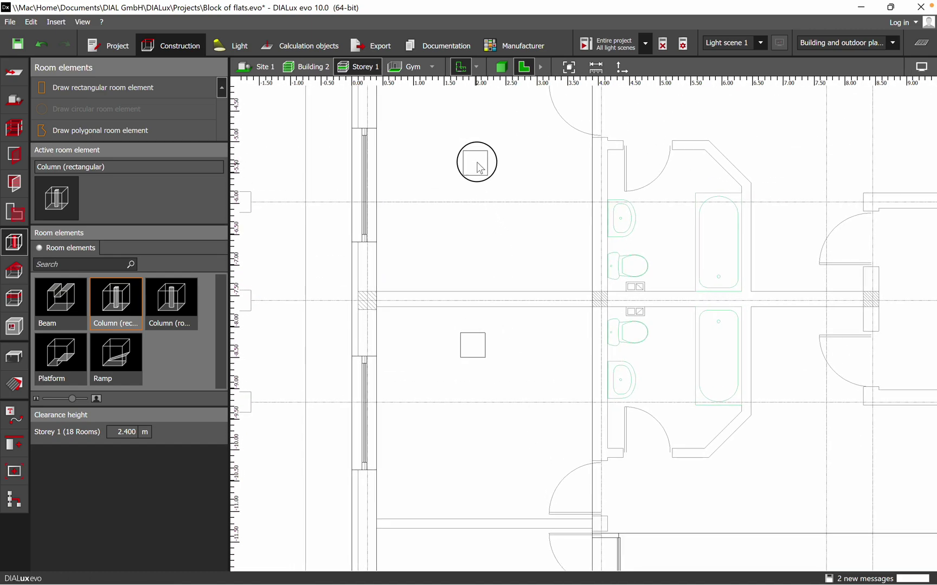
pyautogui.rightClick(480, 167)
pyautogui.click(542, 370)
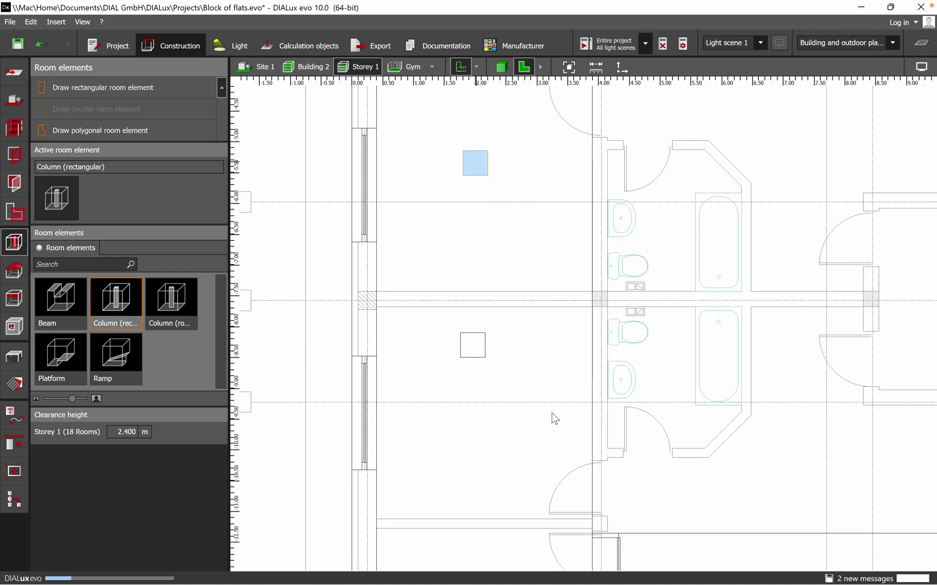
pyautogui.click(501, 67)
pyautogui.moveTo(561, 261); pyautogui.dragTo(495, 182, button='right')
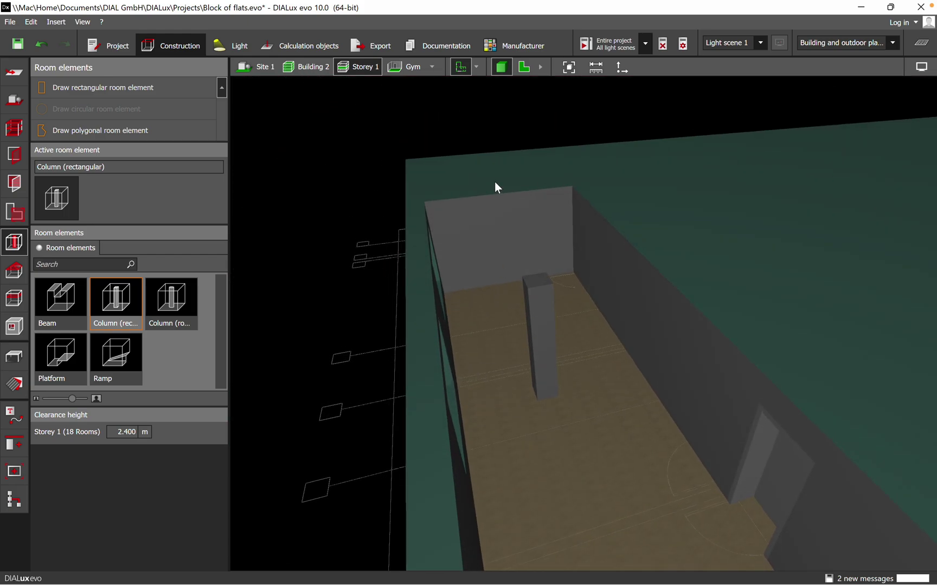
# Return to the floor plan and open the DIALux evo object catalog for furniture and objects
pyautogui.click(524, 69)
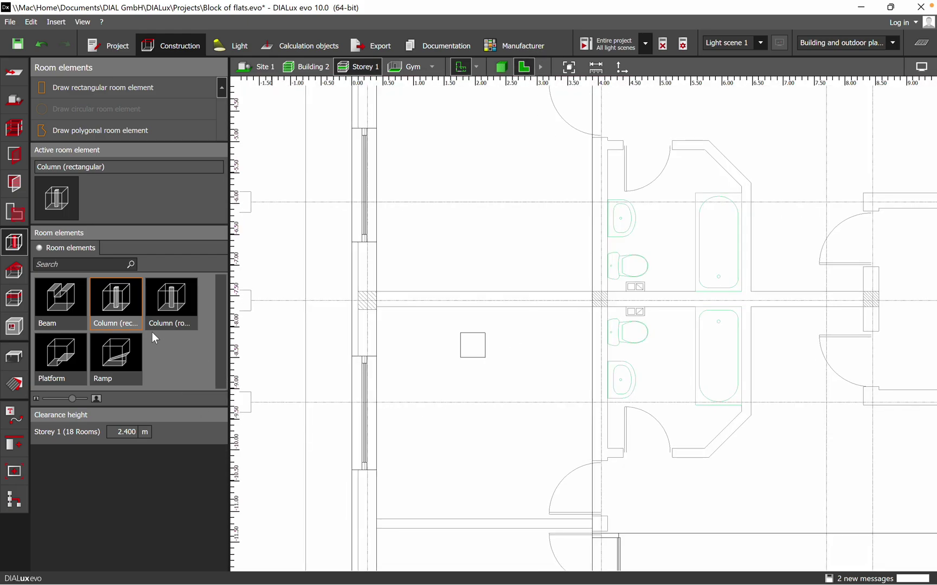
pyautogui.click(15, 359)
pyautogui.click(198, 341)
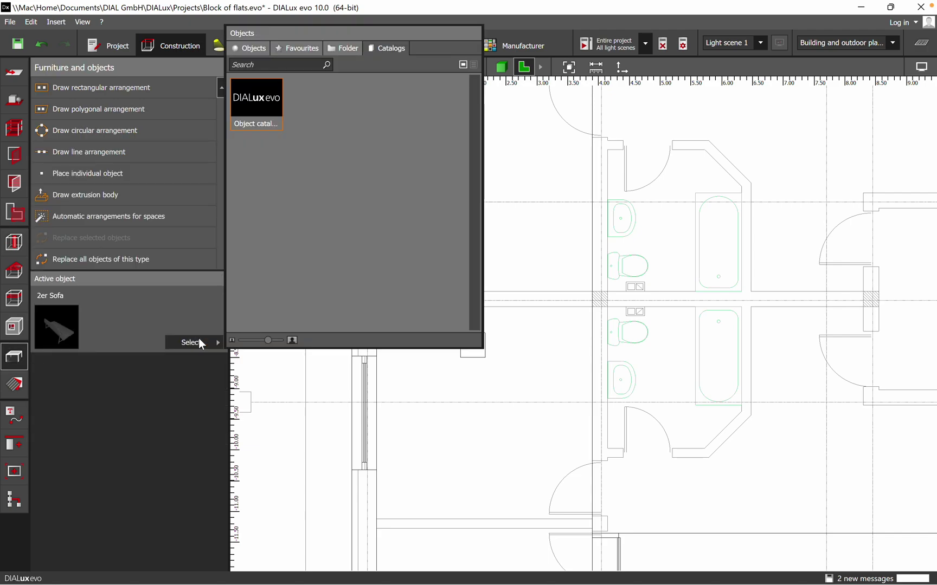
pyautogui.click(255, 111)
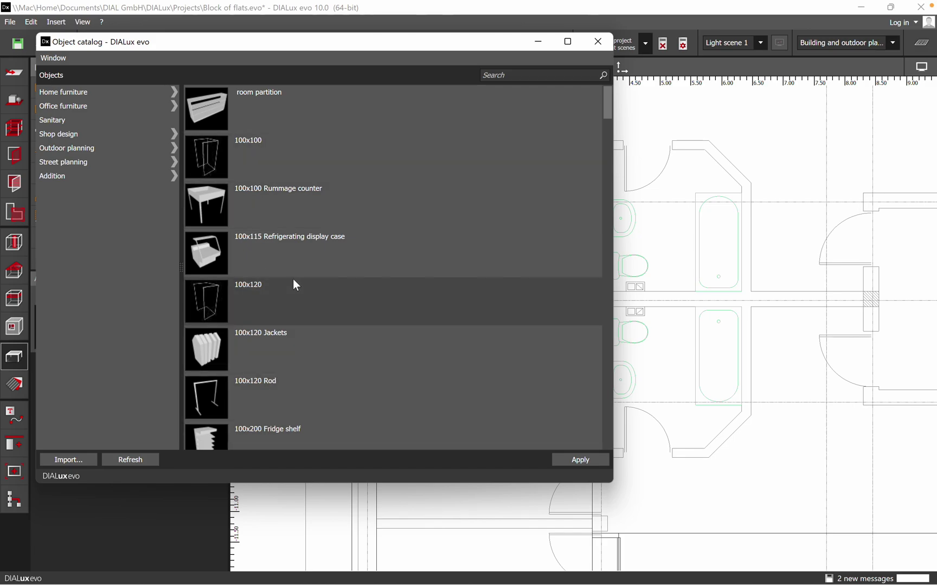
pyautogui.moveTo(271, 43); pyautogui.dragTo(435, 52)
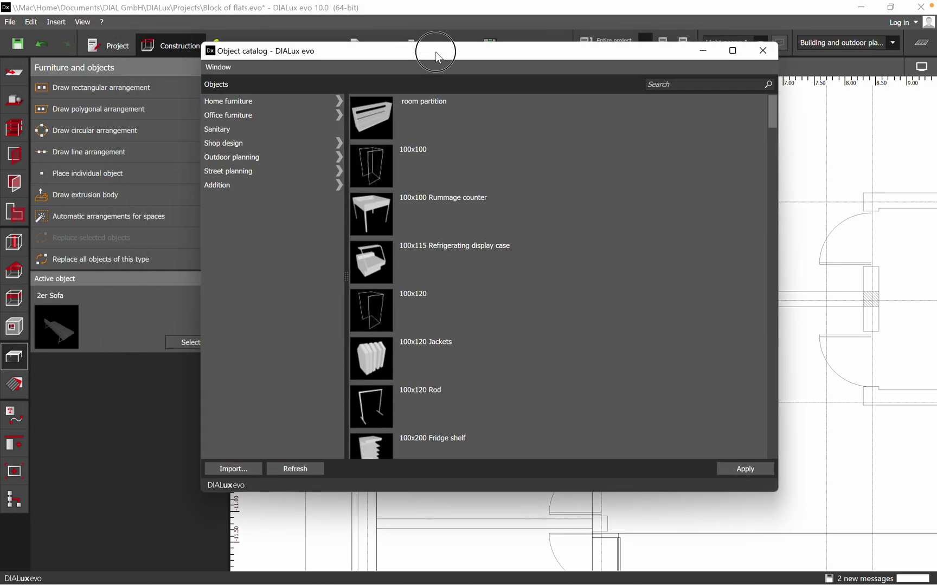
# Choose the room partition from the Shop design category and apply it as the active object
pyautogui.click(237, 113)
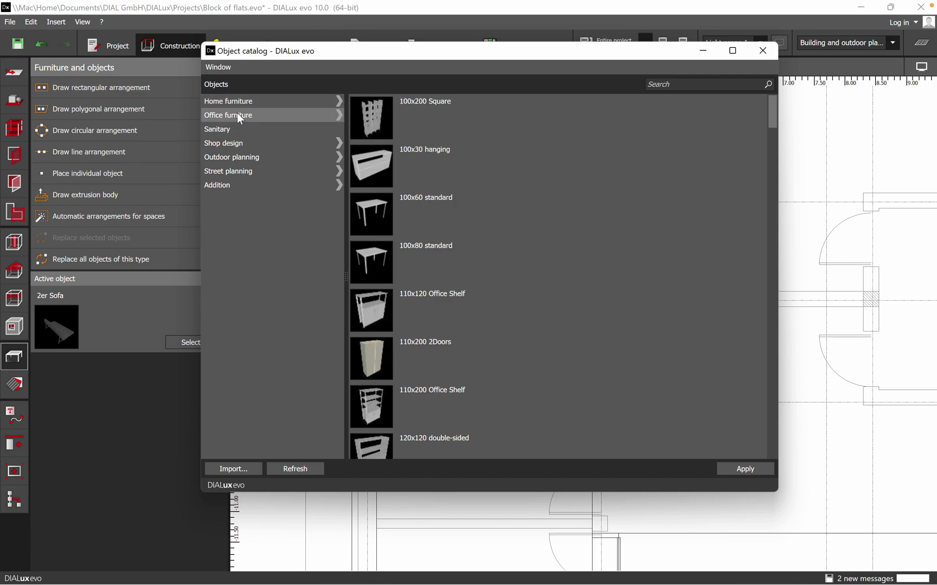
pyautogui.click(245, 132)
pyautogui.click(243, 143)
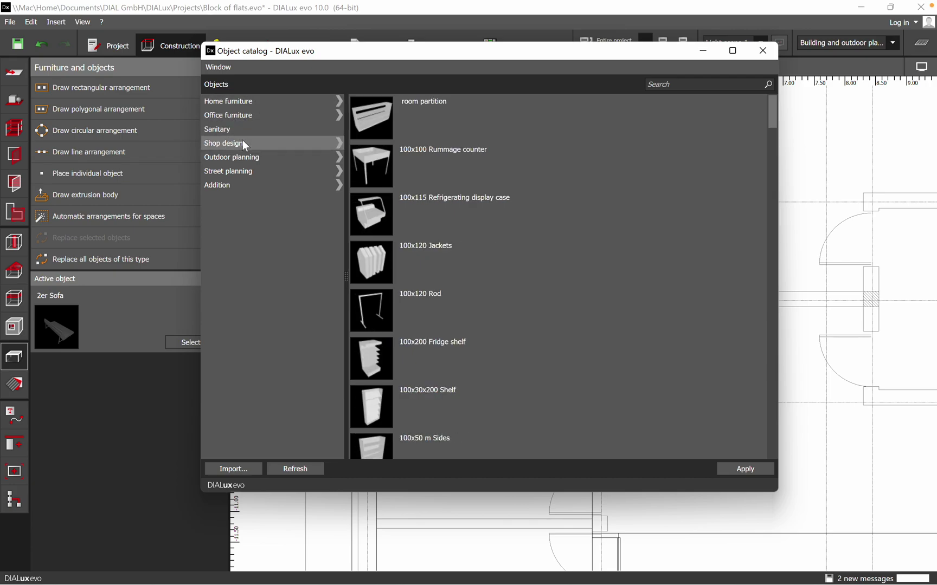
pyautogui.click(400, 118)
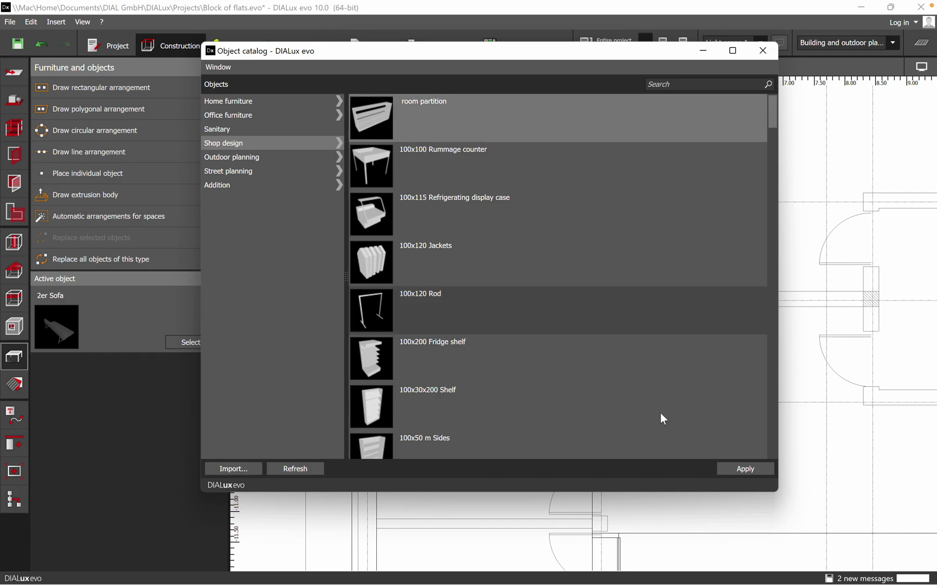
pyautogui.click(756, 470)
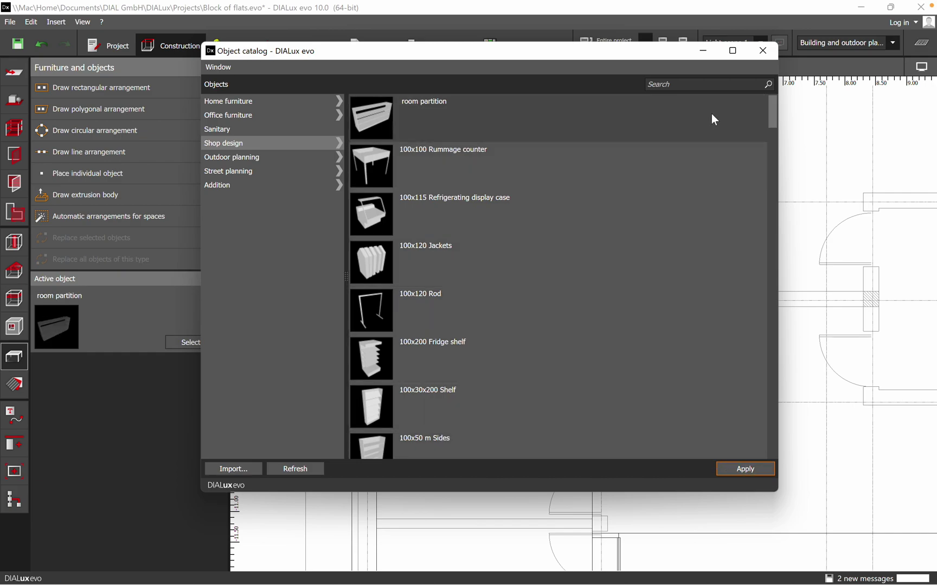
# Place the room partition against the Gym's end wall, in the upper-left corner of the floor plan, and check it in 3D
pyautogui.click(756, 54)
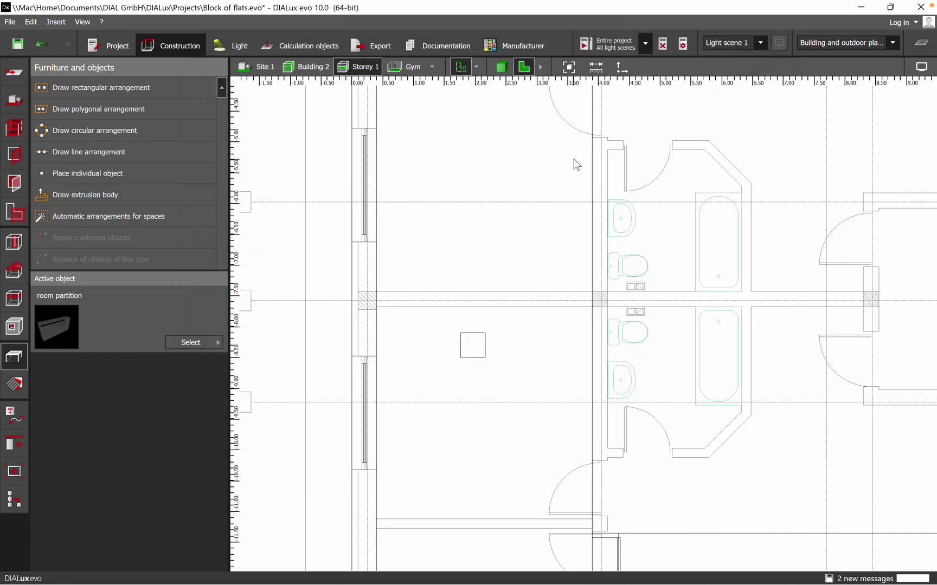
pyautogui.scroll(-2, 566, 301)
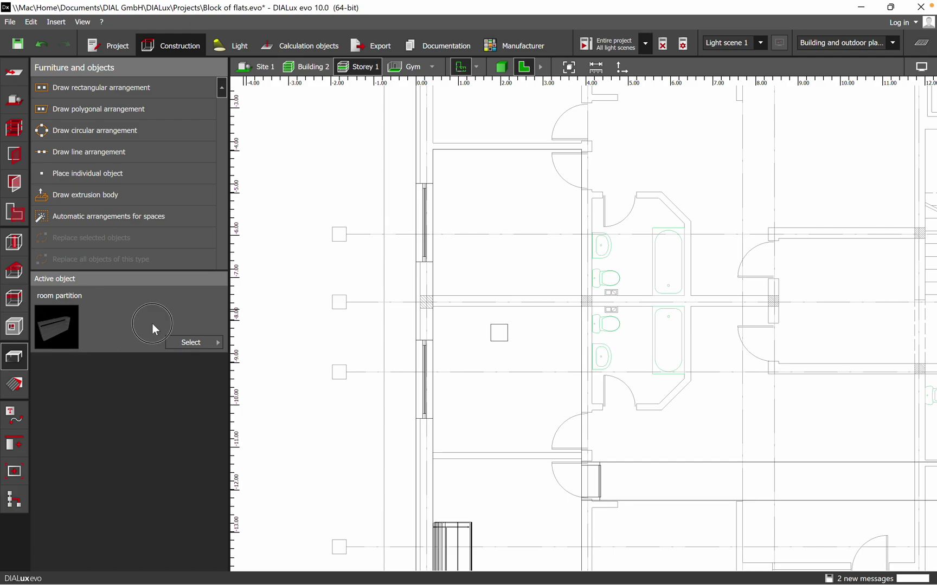
pyautogui.click(491, 170)
pyautogui.moveTo(495, 171); pyautogui.dragTo(435, 167)
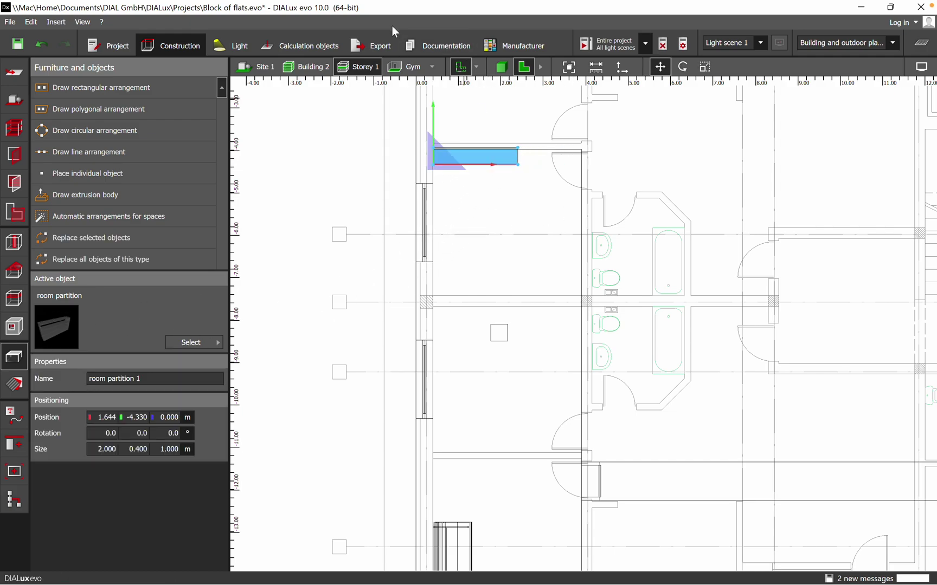
pyautogui.click(499, 68)
pyautogui.click(580, 400)
pyautogui.moveTo(593, 477); pyautogui.dragTo(498, 359, button='right')
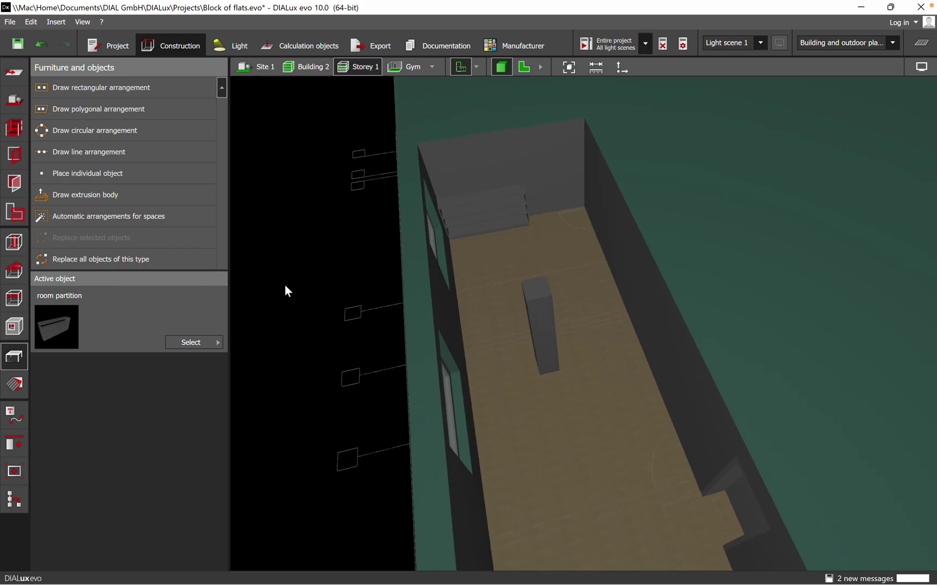
pyautogui.moveTo(598, 381); pyautogui.dragTo(433, 439, button='right')
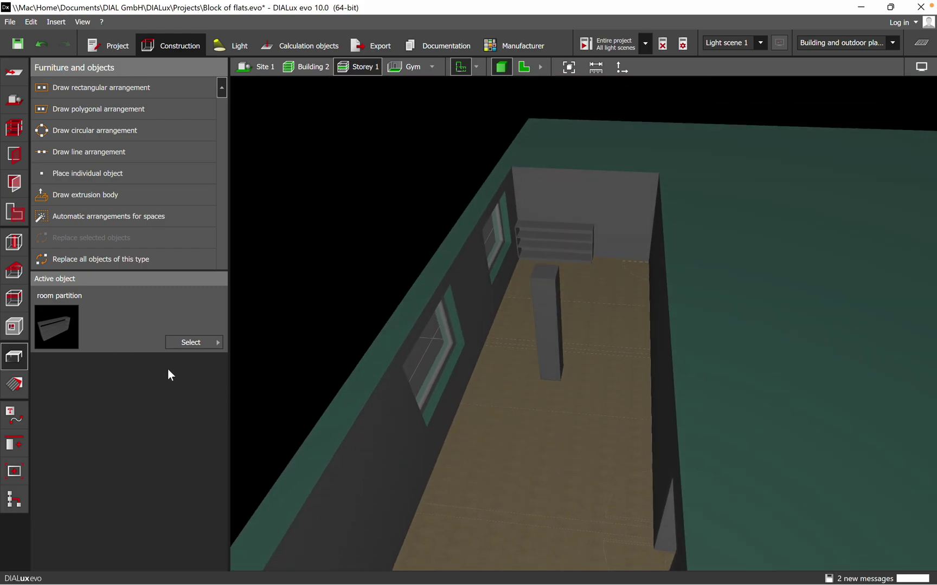
pyautogui.click(453, 325)
# Open the DIALux evo material catalog and display its Indoor textures
pyautogui.click(13, 385)
pyautogui.click(13, 386)
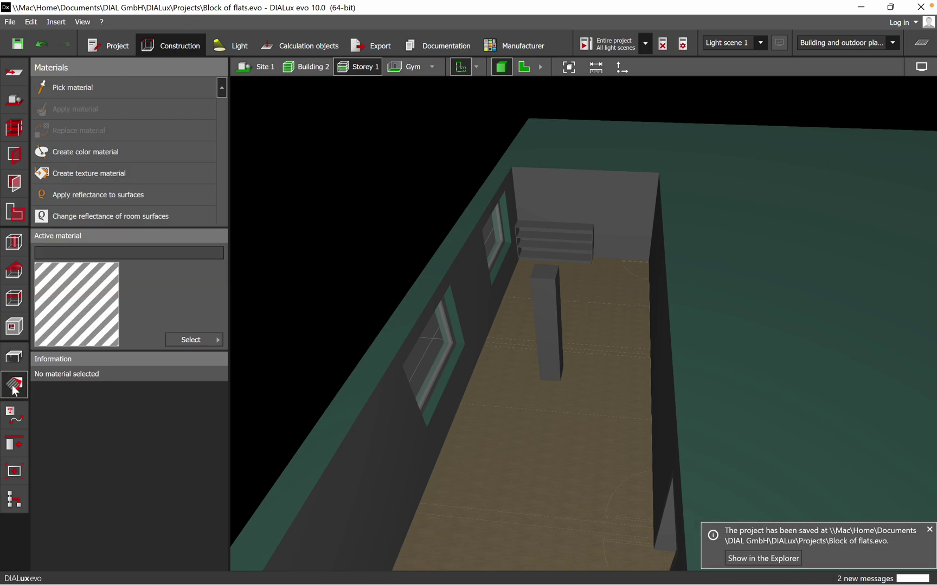
pyautogui.click(192, 340)
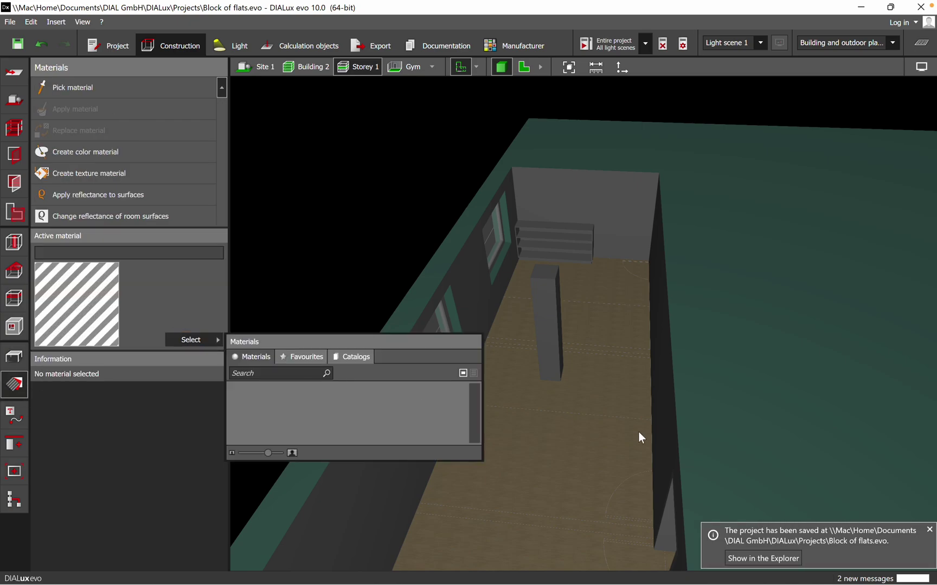
pyautogui.click(361, 359)
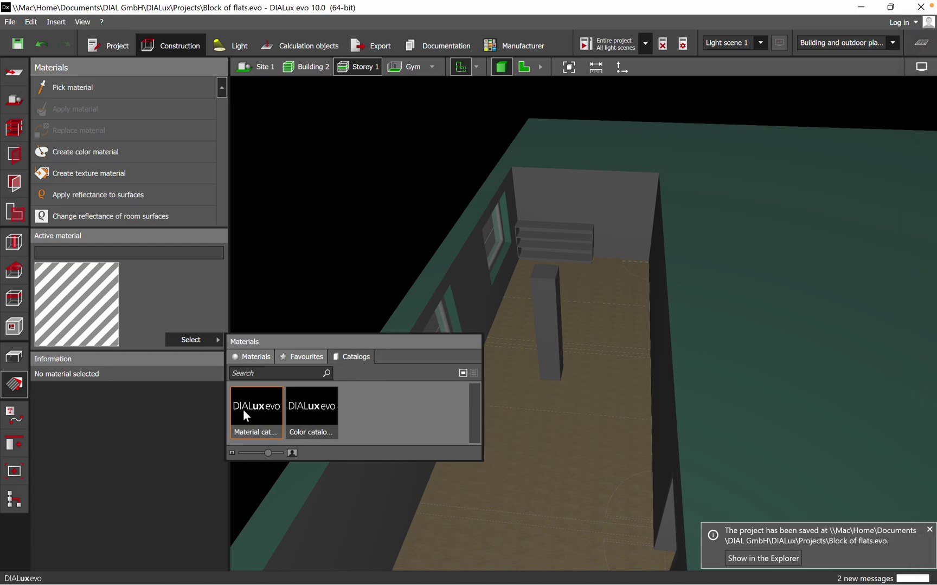
pyautogui.click(257, 411)
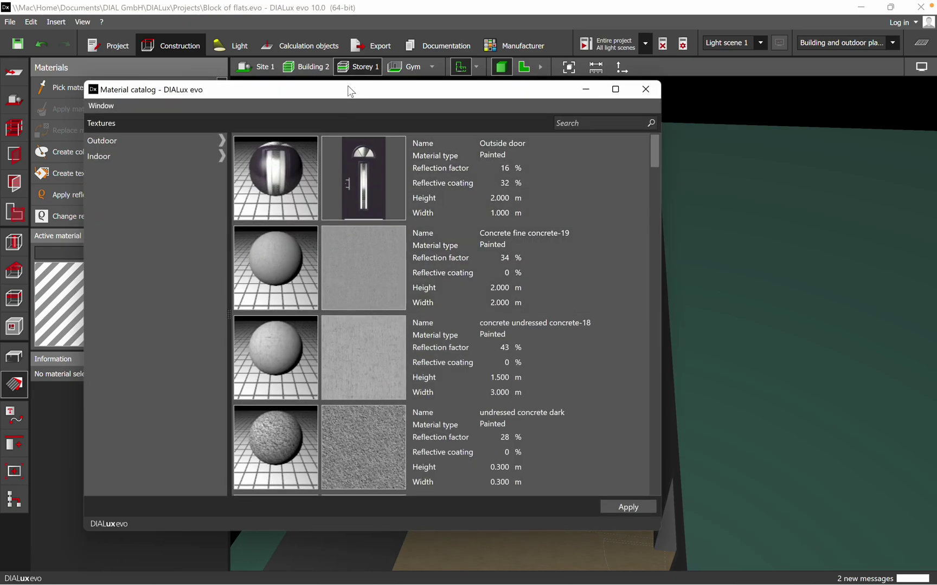
pyautogui.moveTo(351, 88); pyautogui.dragTo(712, 81)
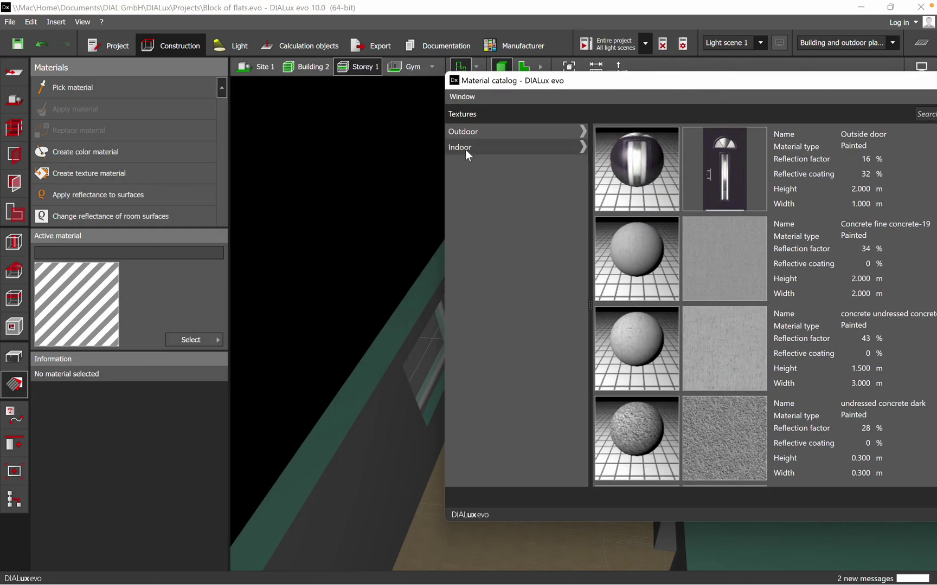
pyautogui.click(527, 147)
# Apply the American cherry1 wood-32 texture from the material catalog to the Gym's floor
pyautogui.moveTo(656, 85); pyautogui.dragTo(410, 77)
pyautogui.scroll(-5, 444, 344)
pyautogui.scroll(-3, 458, 350)
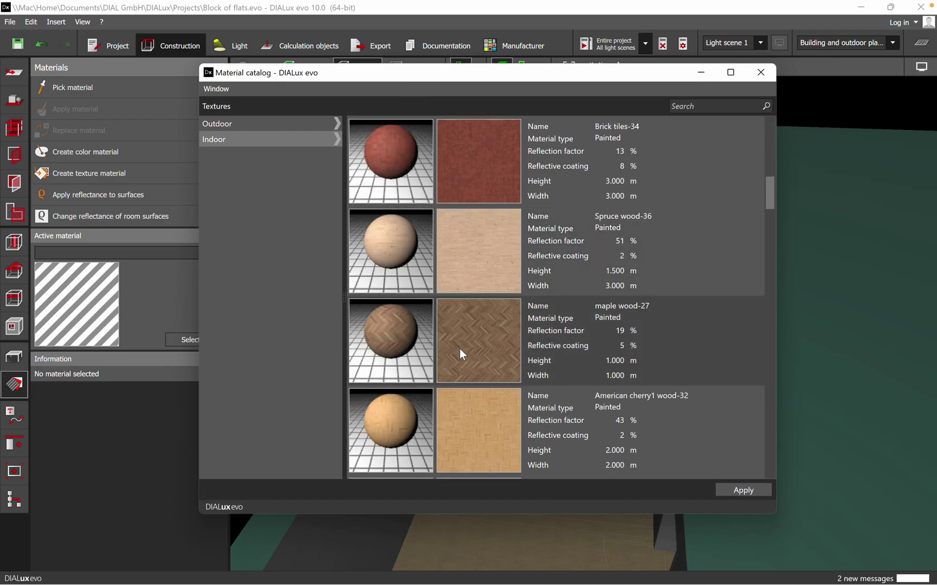
pyautogui.doubleClick(495, 435)
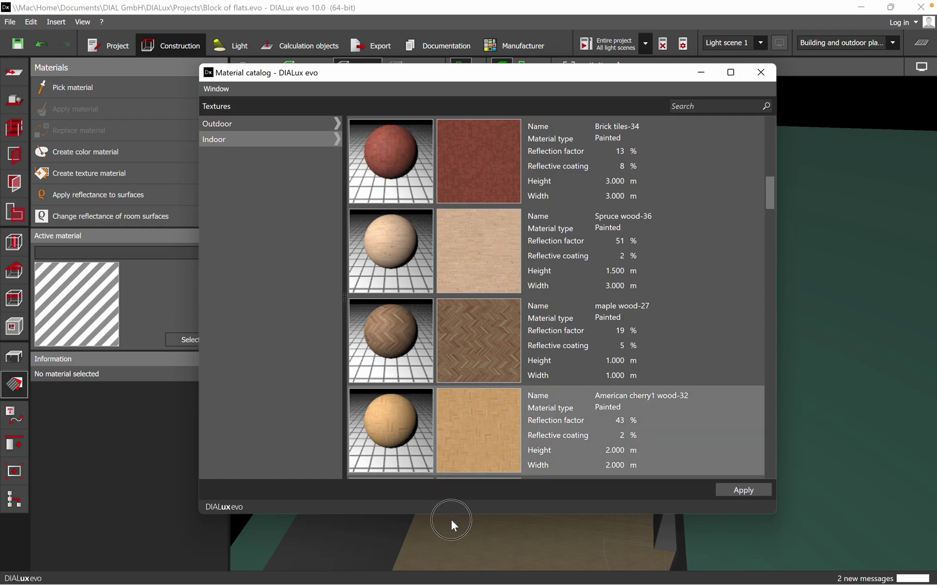
pyautogui.scroll(5, 515, 496)
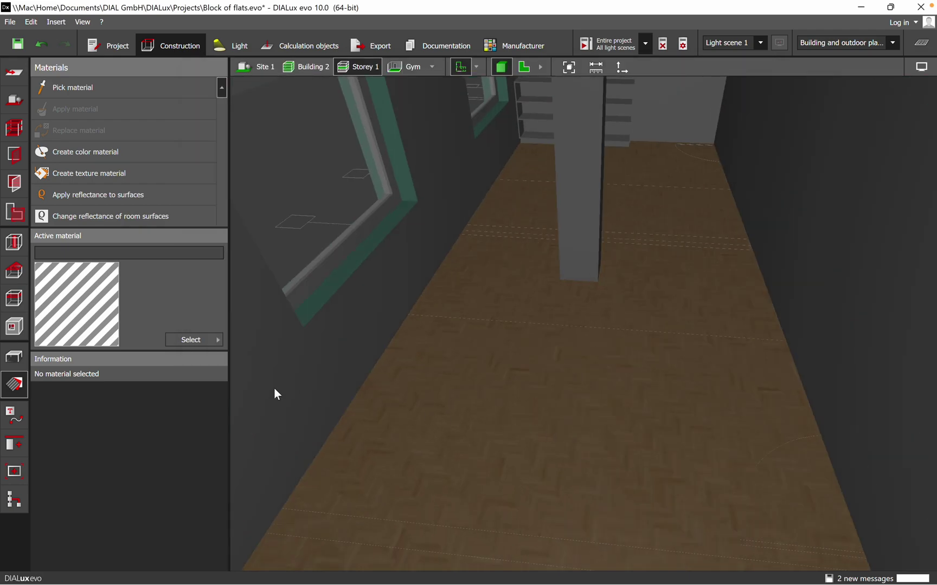
# Open the DIALux evo color catalog and show the 6xxx Green colours
pyautogui.click(185, 341)
pyautogui.doubleClick(317, 408)
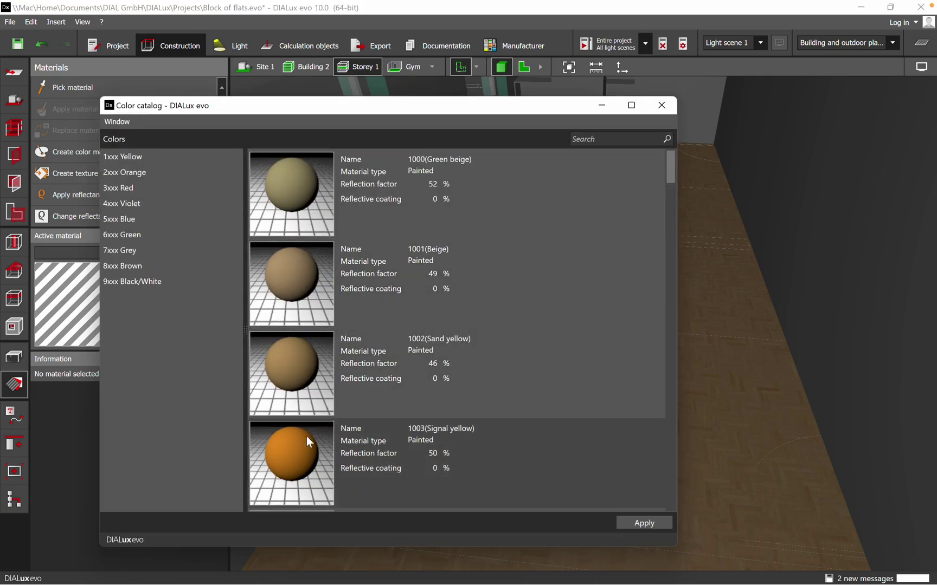
pyautogui.scroll(-6, 307, 437)
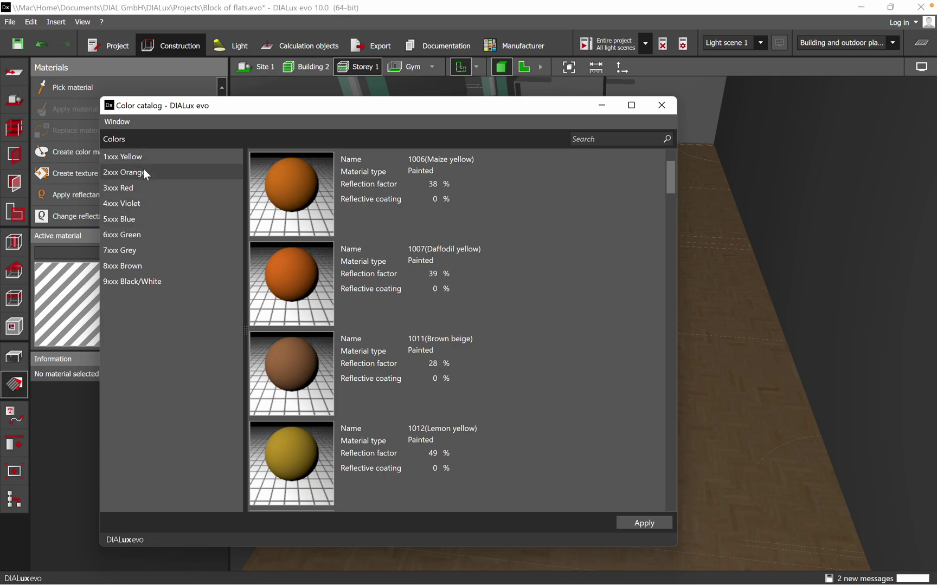
pyautogui.click(134, 235)
# Apply the colour 6019(Pastel green) to the Gym's walls
pyautogui.scroll(-5, 374, 374)
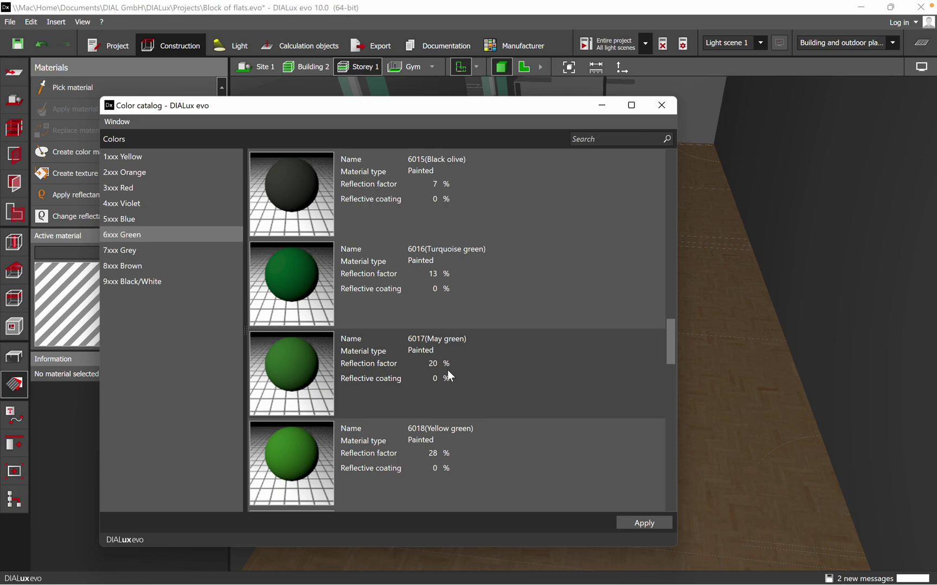
pyautogui.click(670, 345)
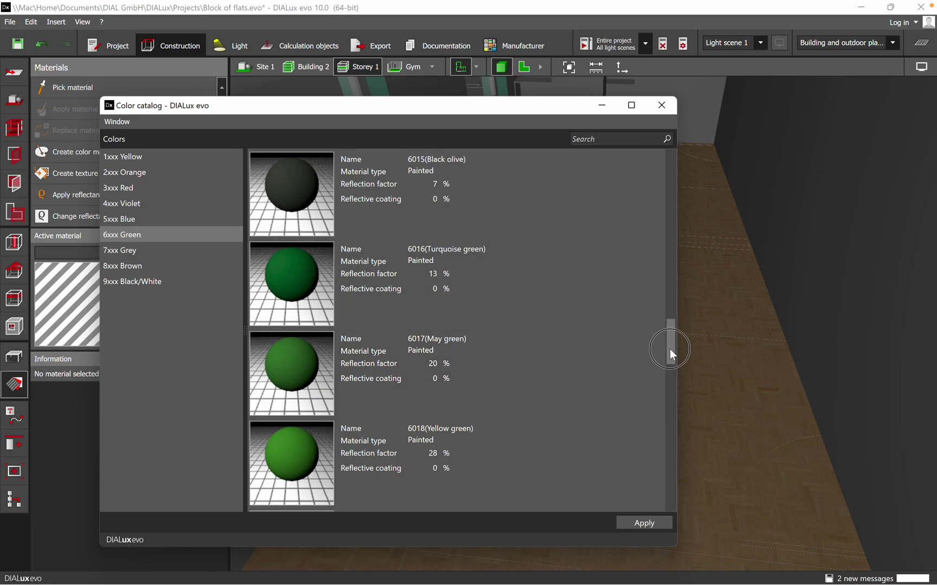
pyautogui.moveTo(670, 352); pyautogui.dragTo(671, 358)
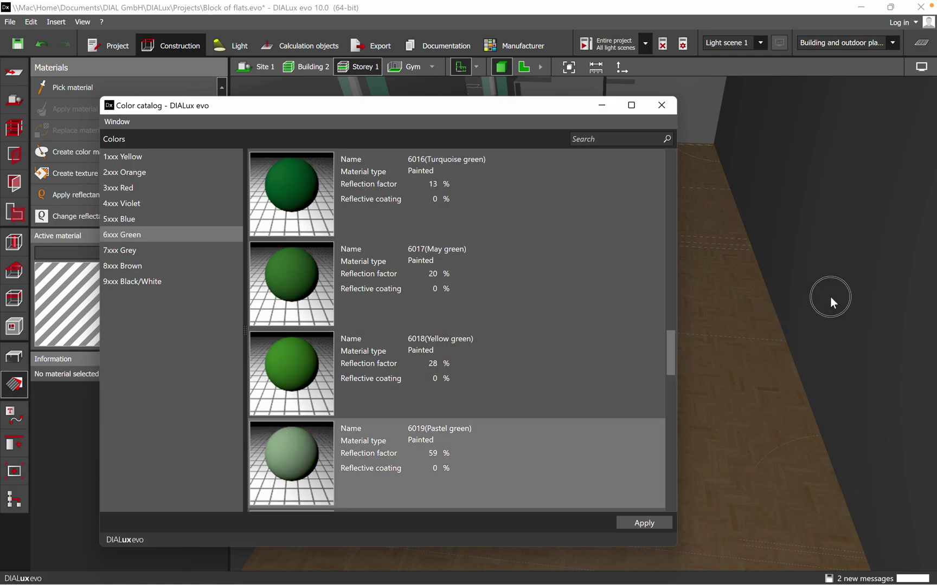
pyautogui.moveTo(830, 297); pyautogui.dragTo(825, 305)
# Examine the Gym's wall colour, floor texture and furniture in 3D from several angles
pyautogui.moveTo(756, 327); pyautogui.dragTo(598, 339, button='right')
pyautogui.moveTo(598, 339); pyautogui.dragTo(677, 347)
pyautogui.moveTo(739, 354); pyautogui.dragTo(578, 376)
pyautogui.moveTo(583, 459); pyautogui.dragTo(578, 518)
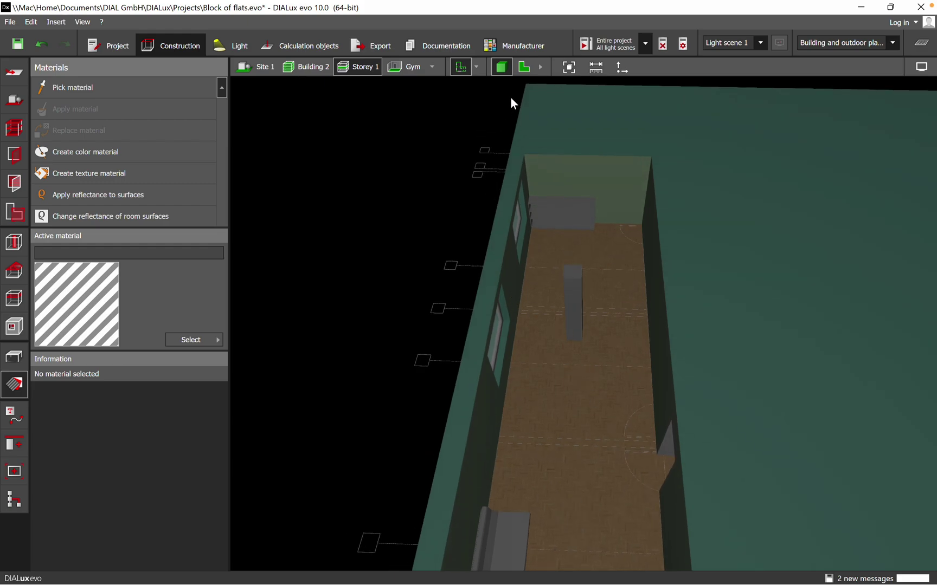
pyautogui.moveTo(565, 217); pyautogui.dragTo(541, 246, button='right')
pyautogui.moveTo(542, 248); pyautogui.dragTo(514, 423)
pyautogui.moveTo(678, 344); pyautogui.dragTo(600, 462)
# Inspect the furnished flat at the far end of Storey 1 and the whole storey in 3D, ending back at the Gym
pyautogui.scroll(3, 642, 493)
pyautogui.moveTo(583, 529); pyautogui.dragTo(750, 537)
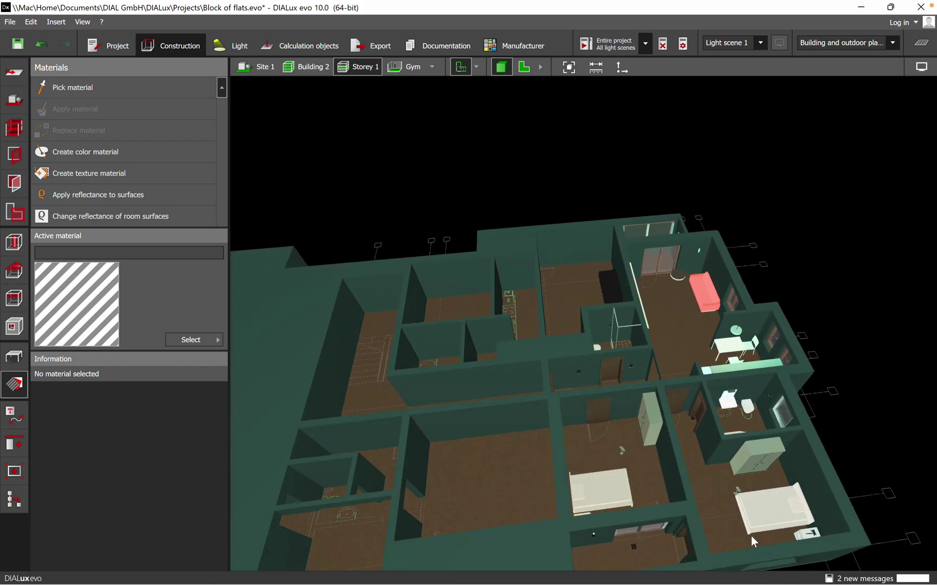
pyautogui.moveTo(541, 395); pyautogui.dragTo(686, 391, button='middle')
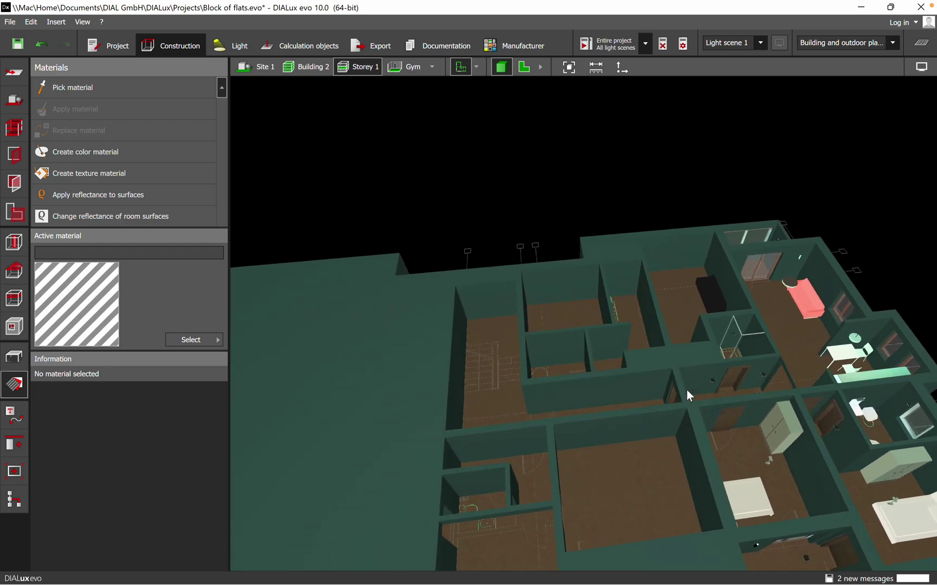
pyautogui.scroll(5, 813, 283)
pyautogui.scroll(-10, 707, 290)
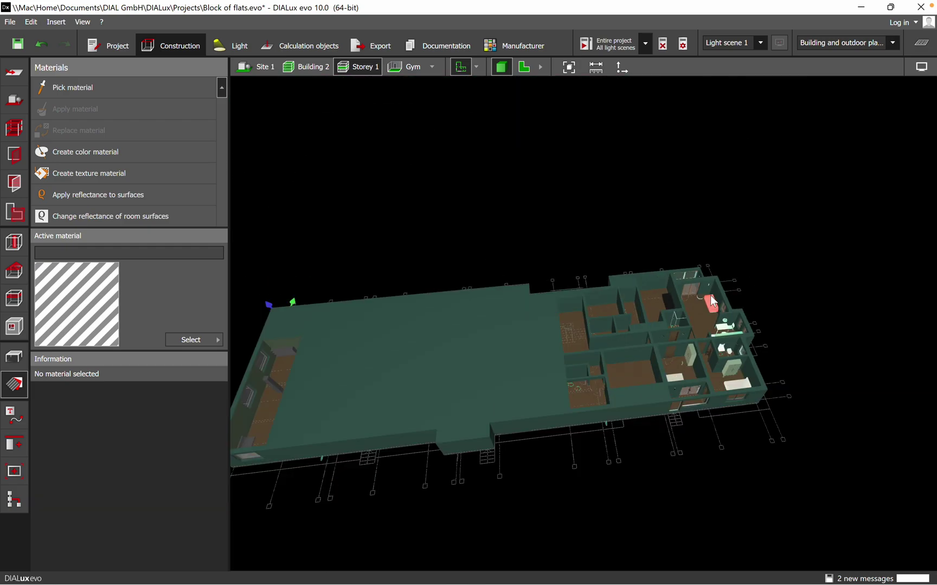
pyautogui.moveTo(455, 385); pyautogui.dragTo(649, 373, button='middle')
pyautogui.moveTo(810, 332); pyautogui.dragTo(674, 361, button='middle')
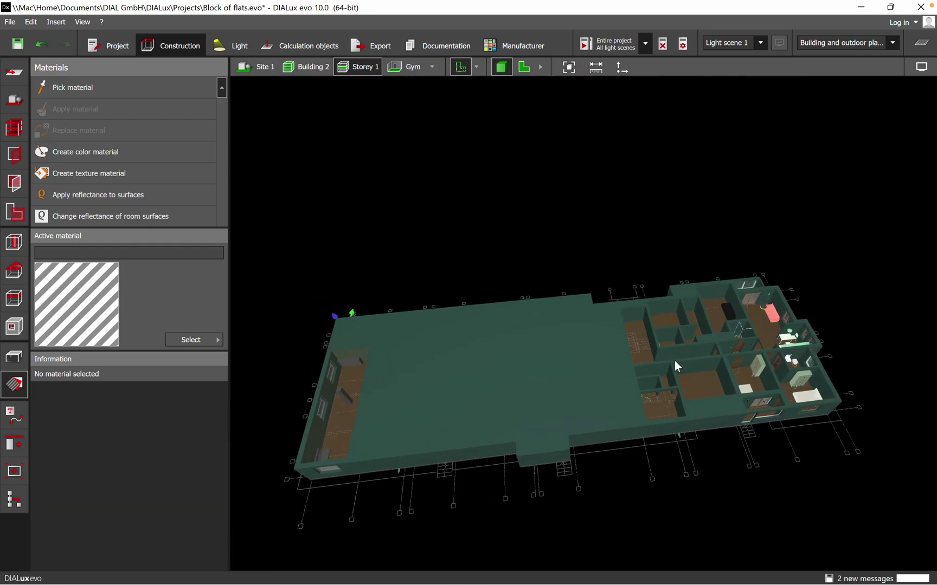
pyautogui.scroll(8, 815, 324)
pyautogui.scroll(4, 705, 420)
pyautogui.moveTo(659, 471); pyautogui.dragTo(671, 357, button='right')
pyautogui.scroll(-7, 720, 354)
pyautogui.moveTo(719, 354); pyautogui.dragTo(537, 474)
pyautogui.moveTo(622, 465); pyautogui.dragTo(571, 420)
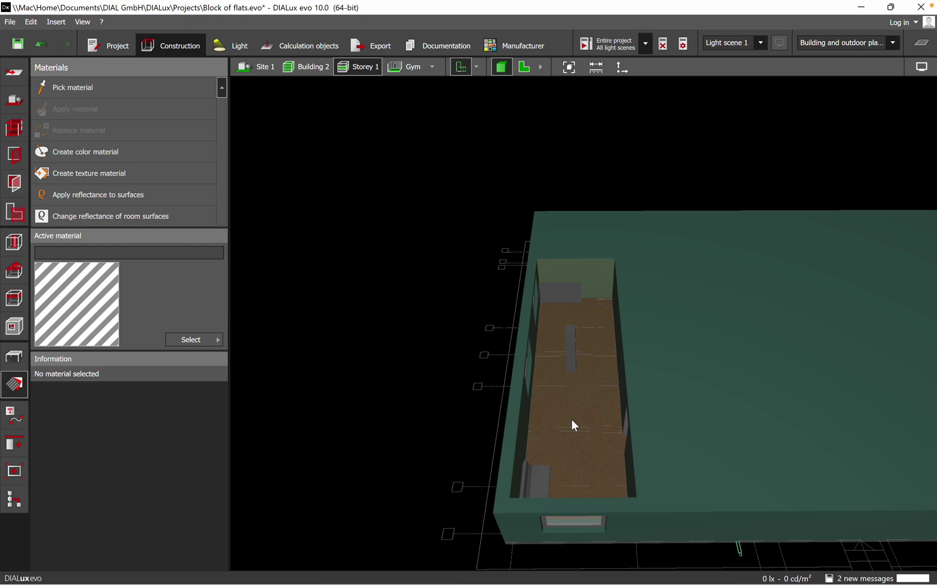
# Review the storey and aperture tools in the floor plan, and examine the Gym's space properties and workplane settings
pyautogui.click(523, 67)
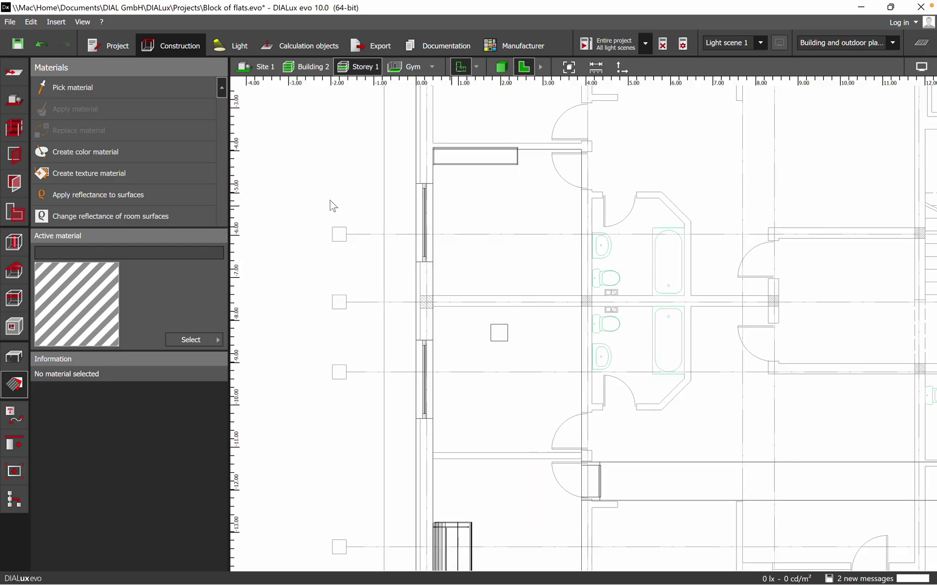
pyautogui.click(14, 136)
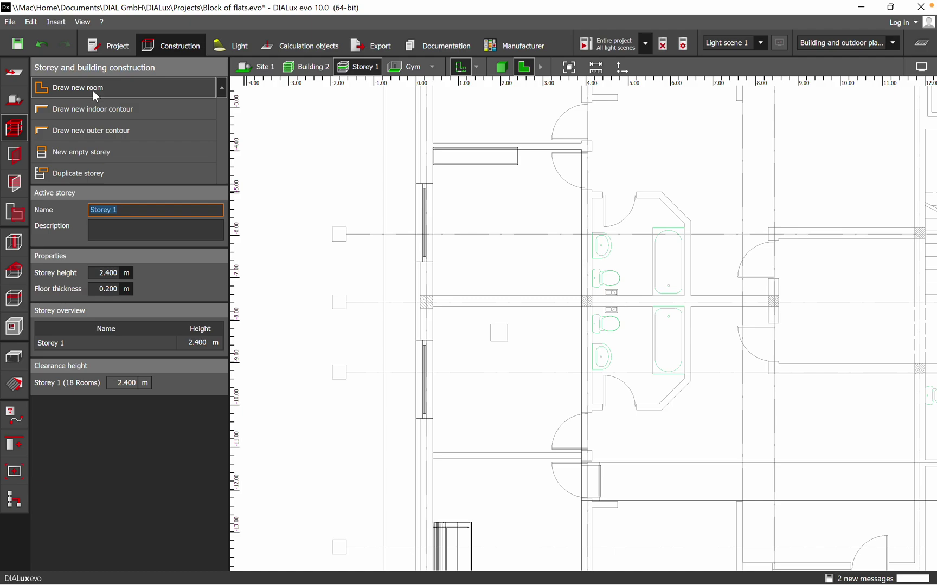
pyautogui.click(15, 156)
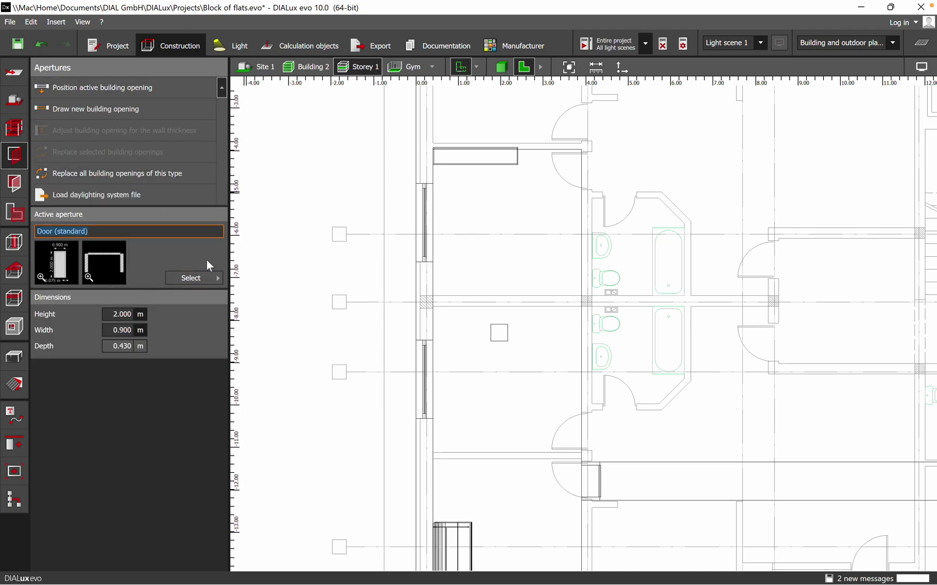
pyautogui.click(18, 217)
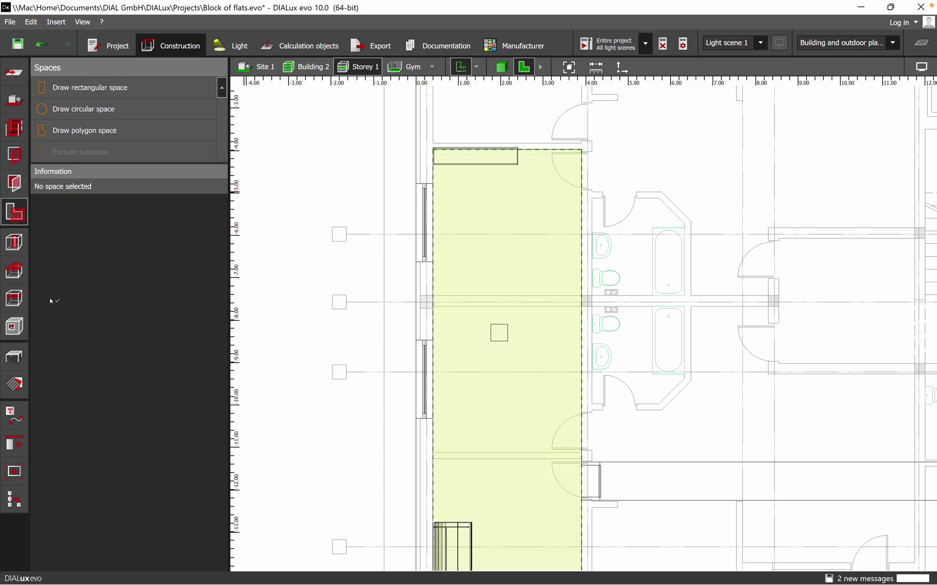
pyautogui.click(485, 270)
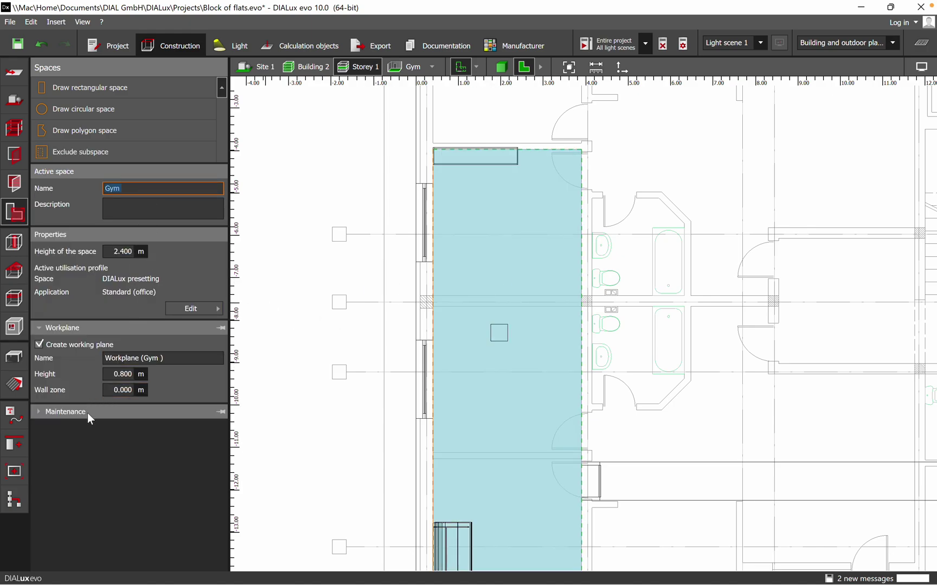
pyautogui.click(133, 390)
# Review the room element, furniture and material tools including the material catalogs, and go back to the 3D view
pyautogui.click(15, 244)
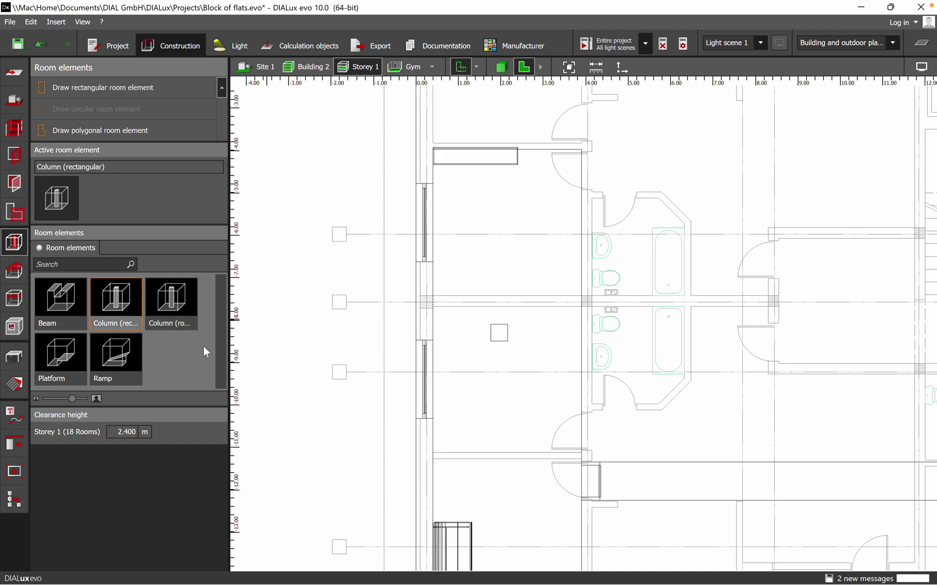
pyautogui.click(15, 366)
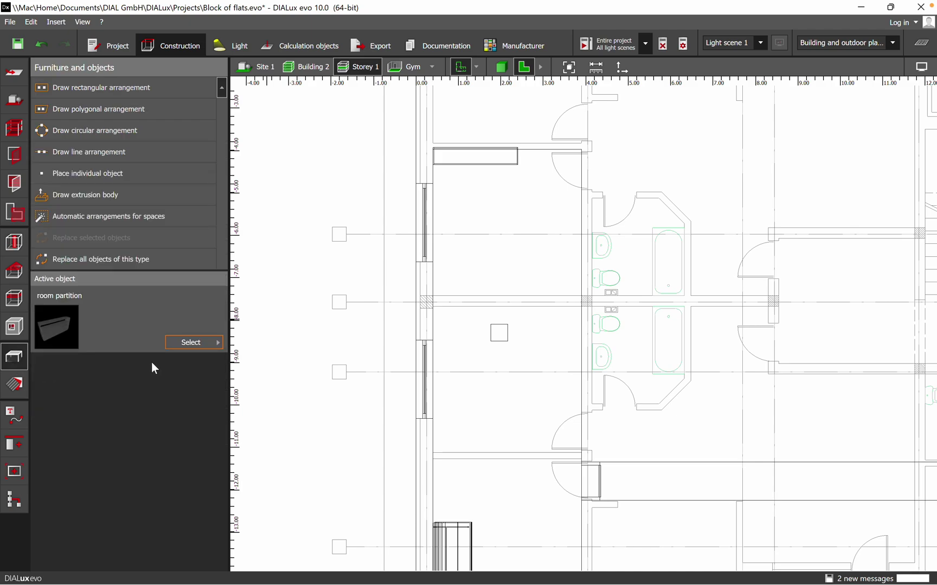
pyautogui.click(15, 386)
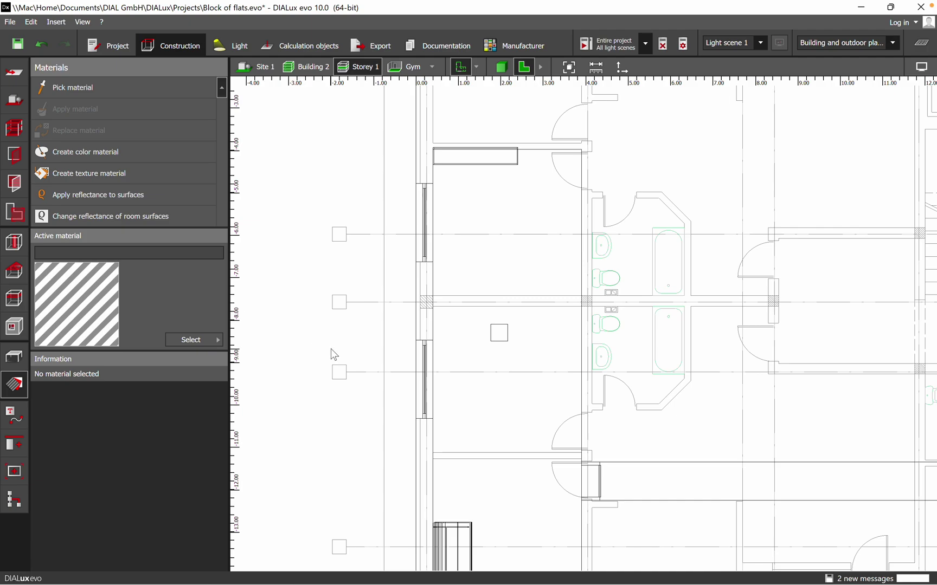
pyautogui.click(190, 338)
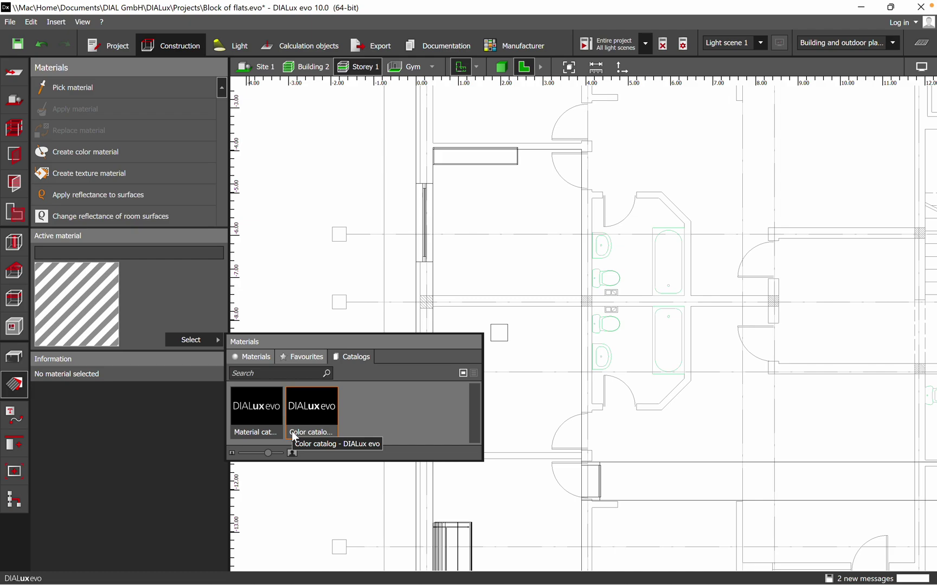
pyautogui.click(501, 67)
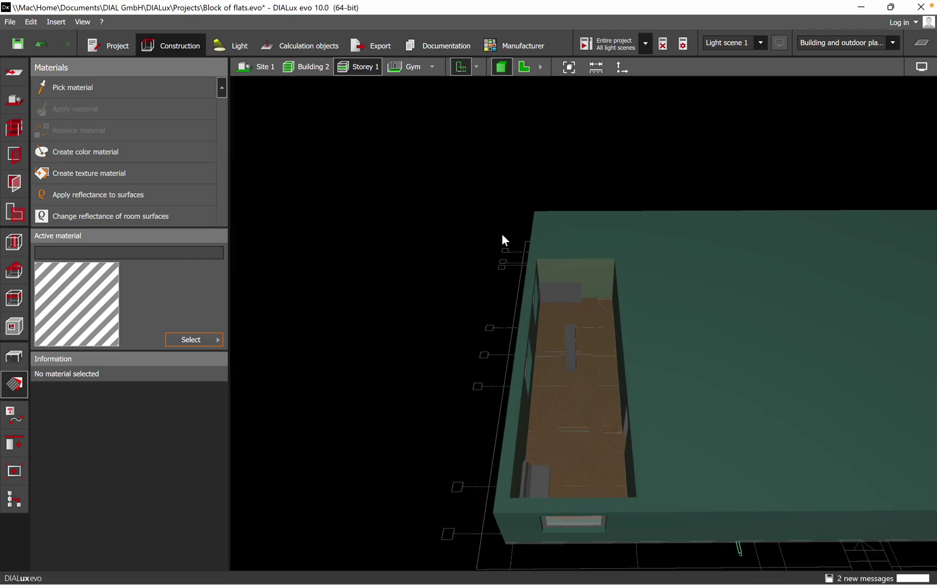